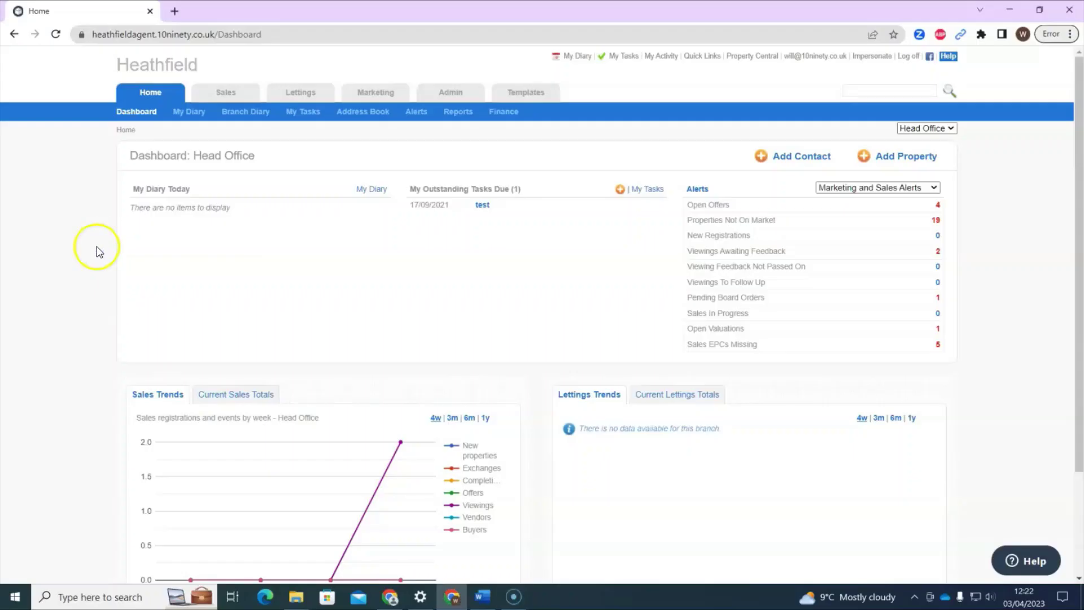
Step: Open the letter and email templates section and its help guide on adding new templates
{"action": "left_click", "coordinate": [141, 234]}
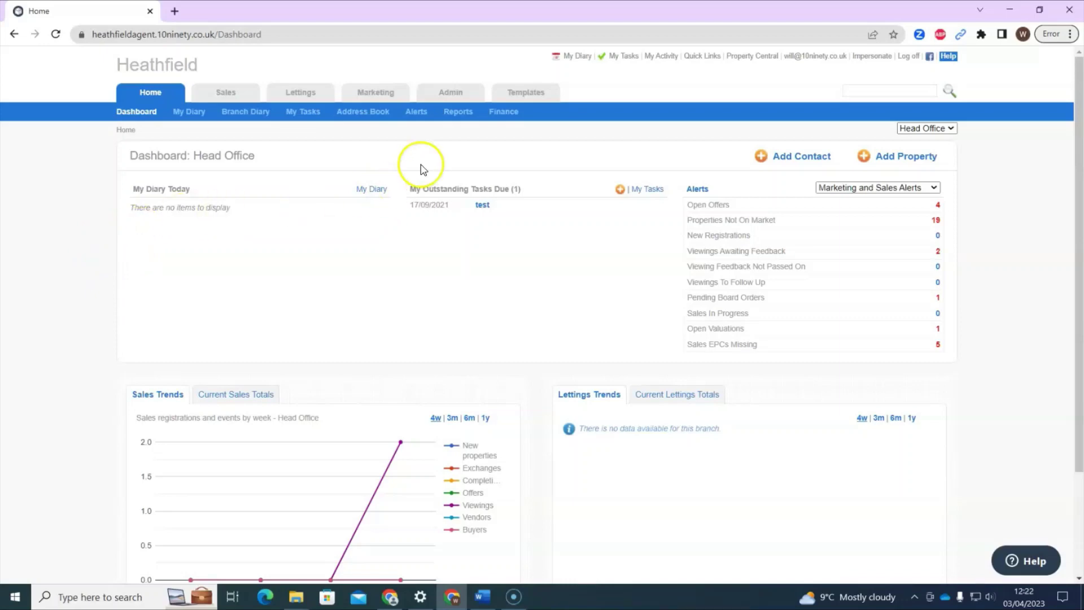
{"action": "left_click", "coordinate": [521, 97]}
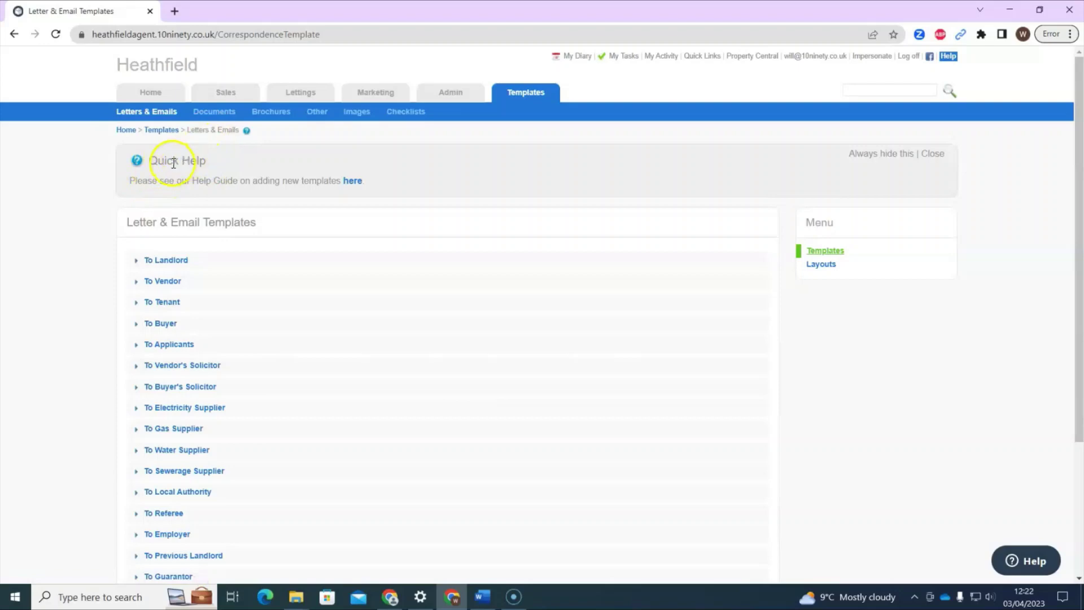
{"action": "left_click", "coordinate": [353, 182]}
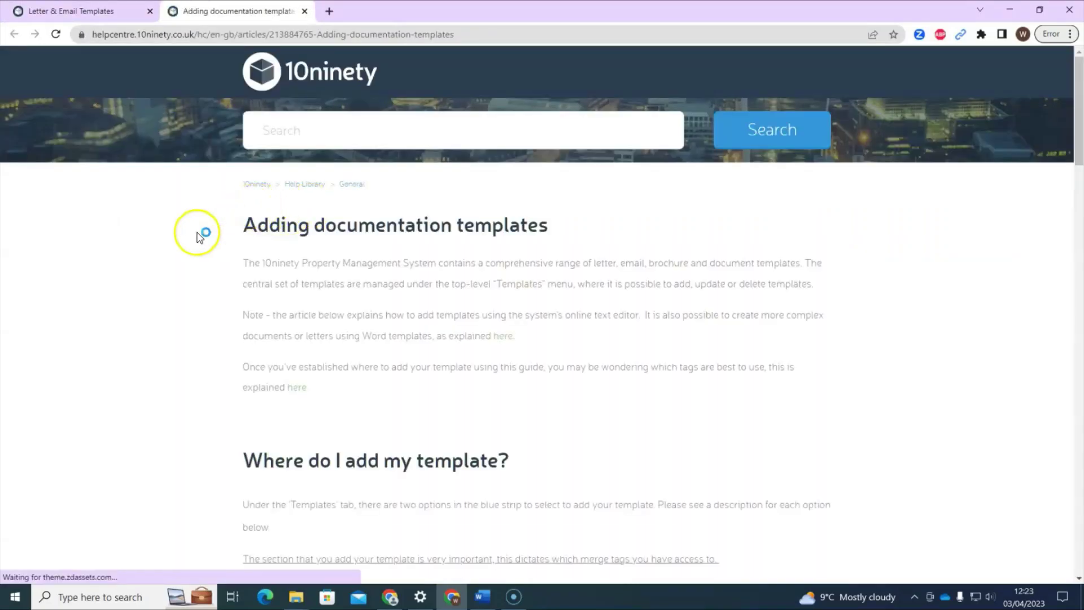
Step: Read the guide's "Where do I add my template?" section, including the Letters & Emails explanation and its quick example
{"action": "left_click", "coordinate": [368, 243]}
{"action": "left_click", "coordinate": [216, 266]}
{"action": "scroll", "coordinate": [216, 270], "scroll_direction": "down", "scroll_amount": 5}
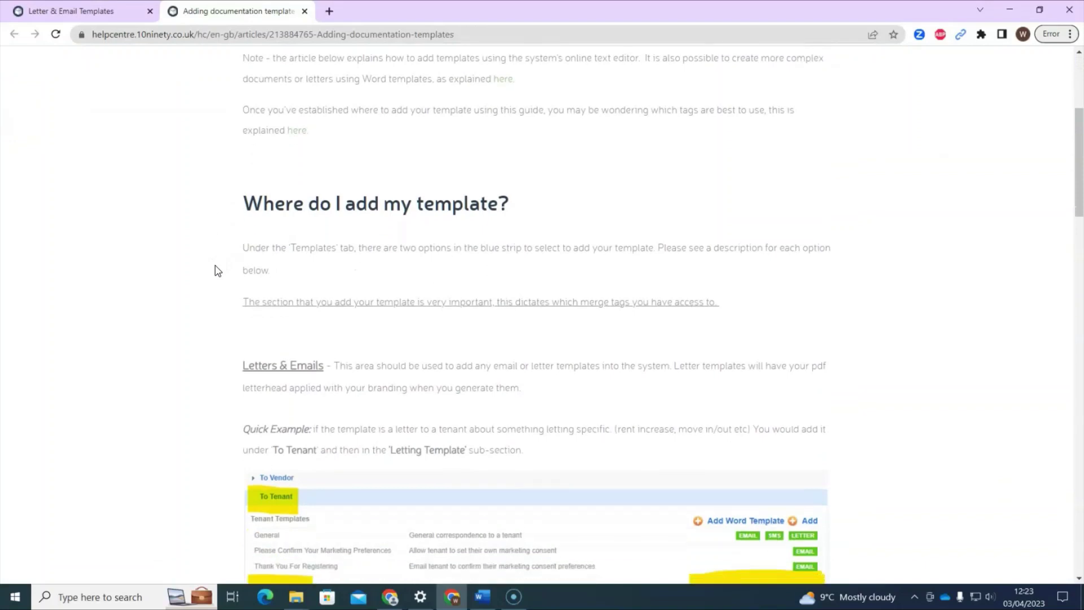
{"action": "left_click_drag", "start_coordinate": [242, 139], "coordinate": [536, 124]}
{"action": "left_click", "coordinate": [553, 142]}
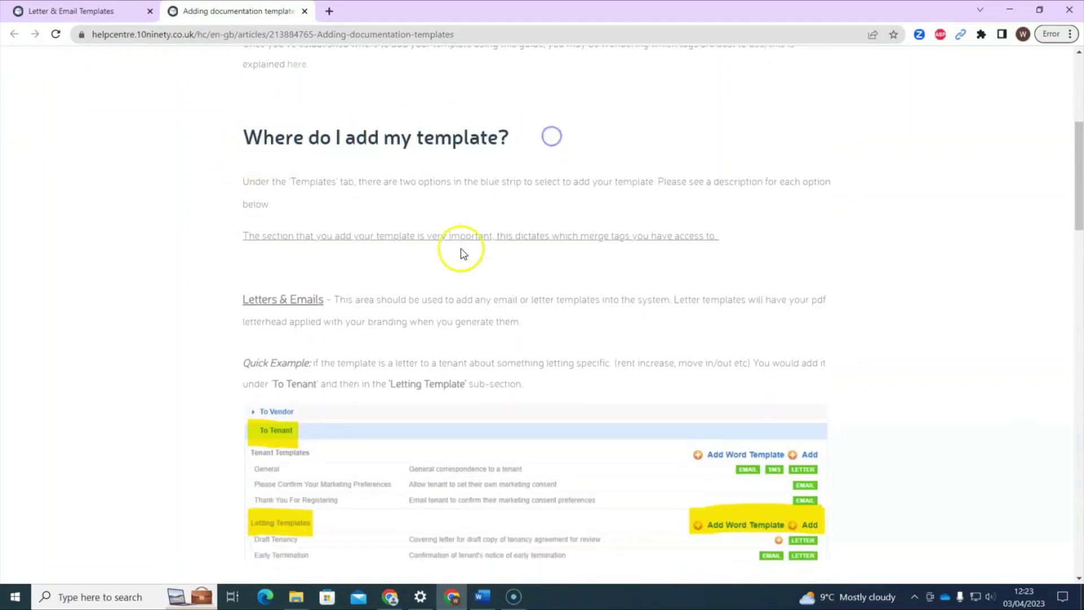
{"action": "scroll", "coordinate": [438, 314], "scroll_direction": "down", "scroll_amount": 1}
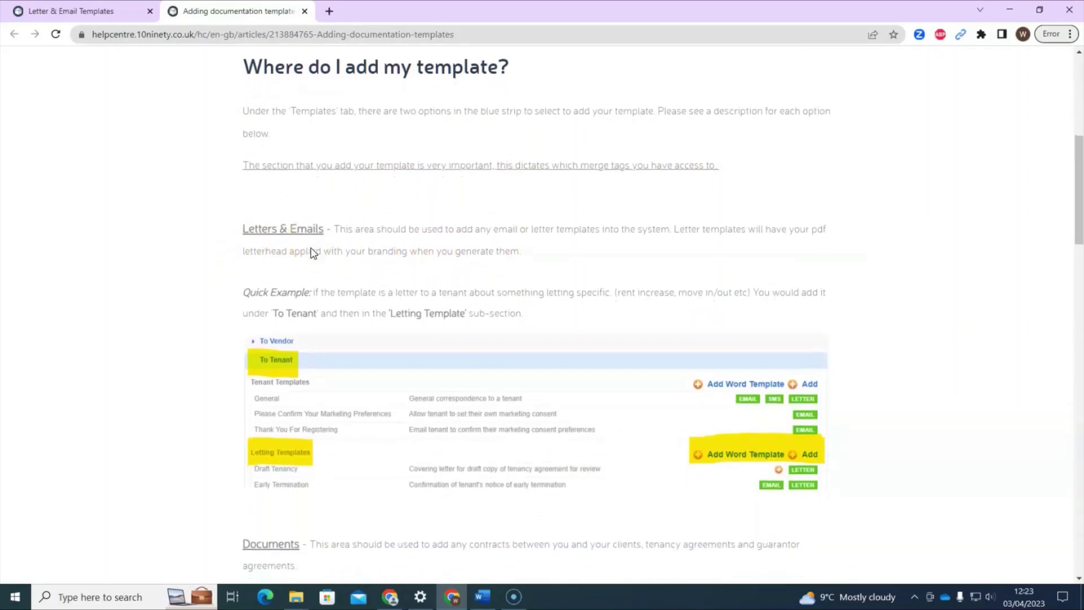
{"action": "scroll", "coordinate": [339, 305], "scroll_direction": "down", "scroll_amount": 4}
{"action": "scroll", "coordinate": [338, 319], "scroll_direction": "up", "scroll_amount": 10}
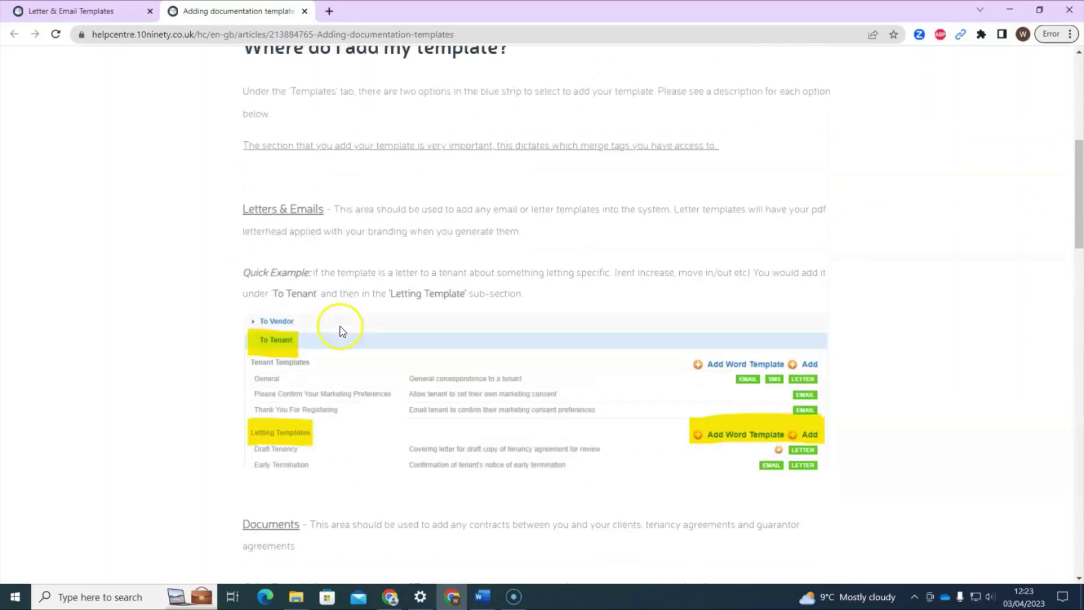
Step: Return to the letter and email templates page, open the help centre from there, and come back to the templates
{"action": "left_click", "coordinate": [138, 12]}
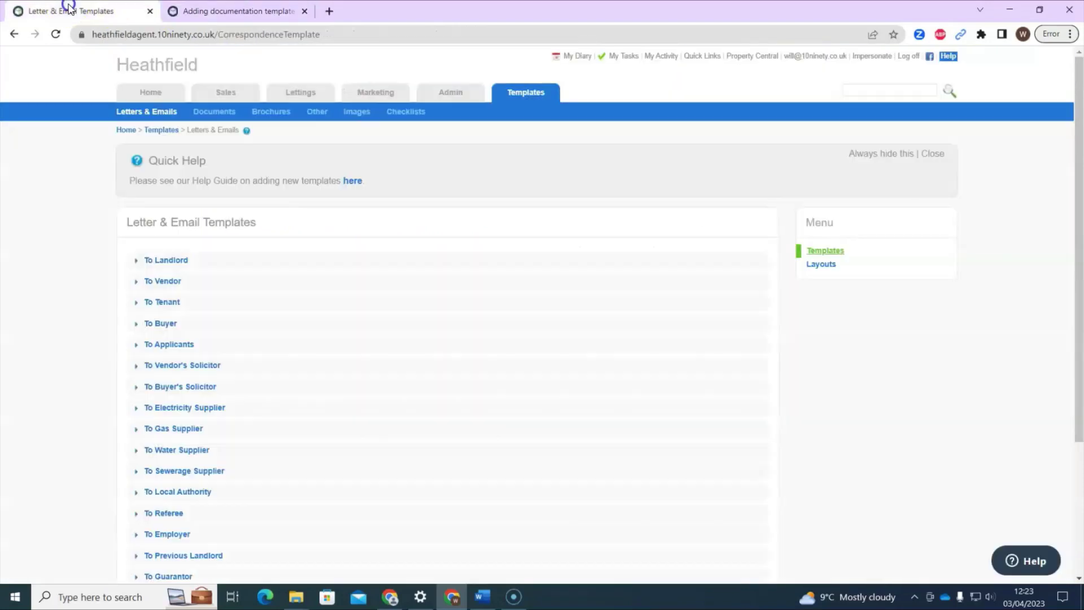
{"action": "left_click", "coordinate": [523, 92]}
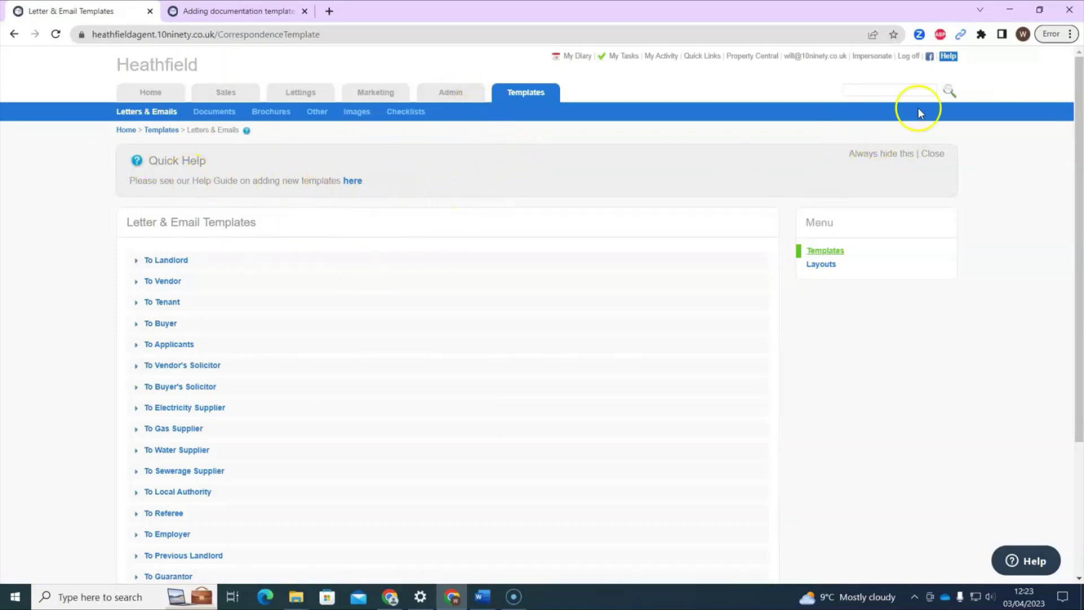
{"action": "left_click", "coordinate": [950, 57]}
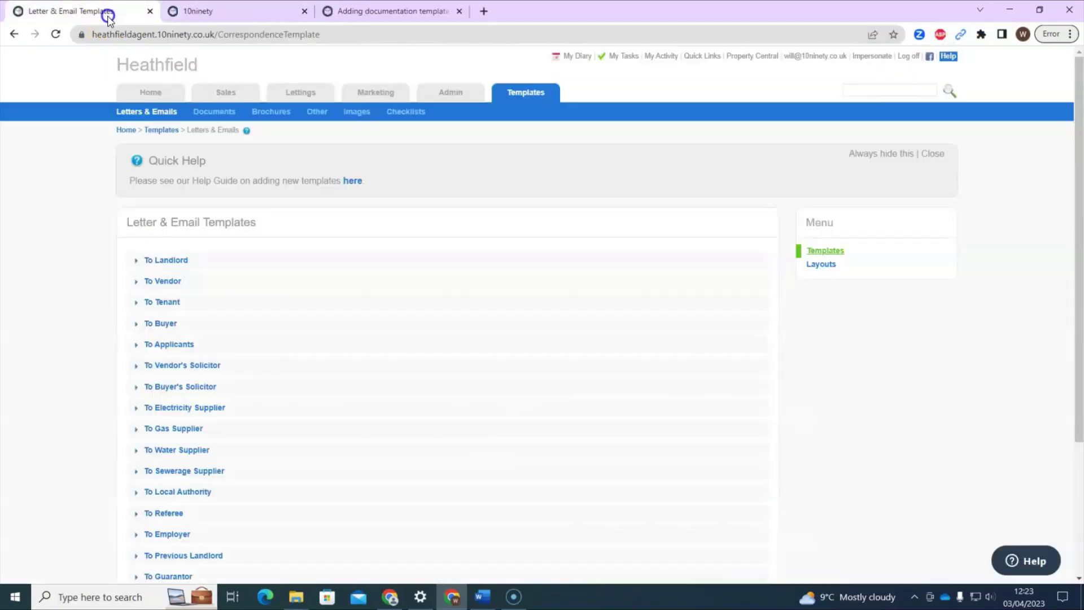
{"action": "left_click", "coordinate": [108, 14]}
Step: Open the on-page help widget and search it for "templates"
{"action": "left_click", "coordinate": [1040, 564]}
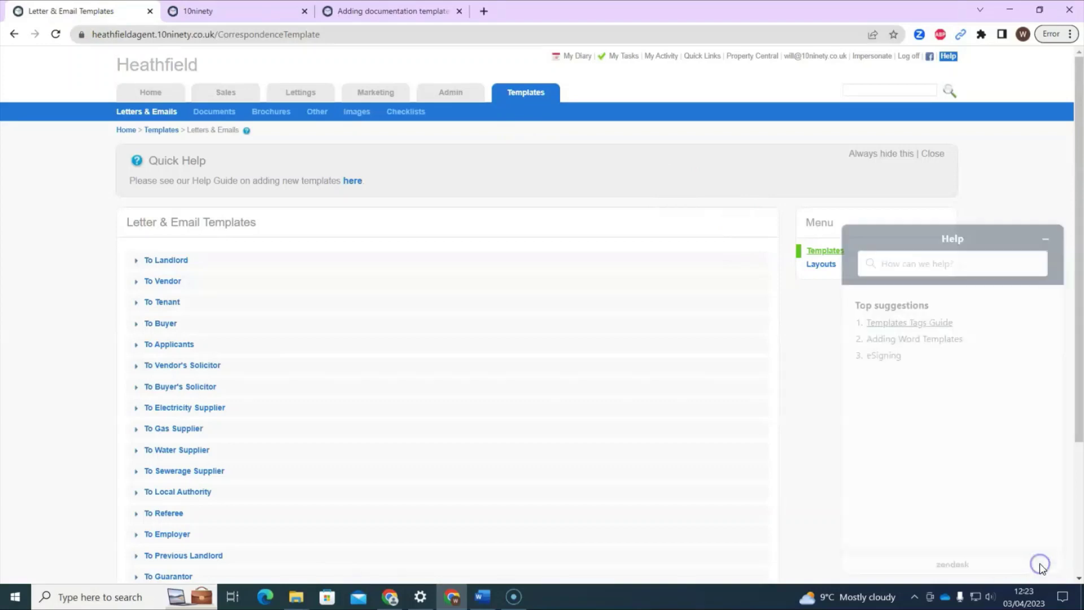
{"action": "left_click", "coordinate": [968, 260]}
{"action": "left_click", "coordinate": [907, 452]}
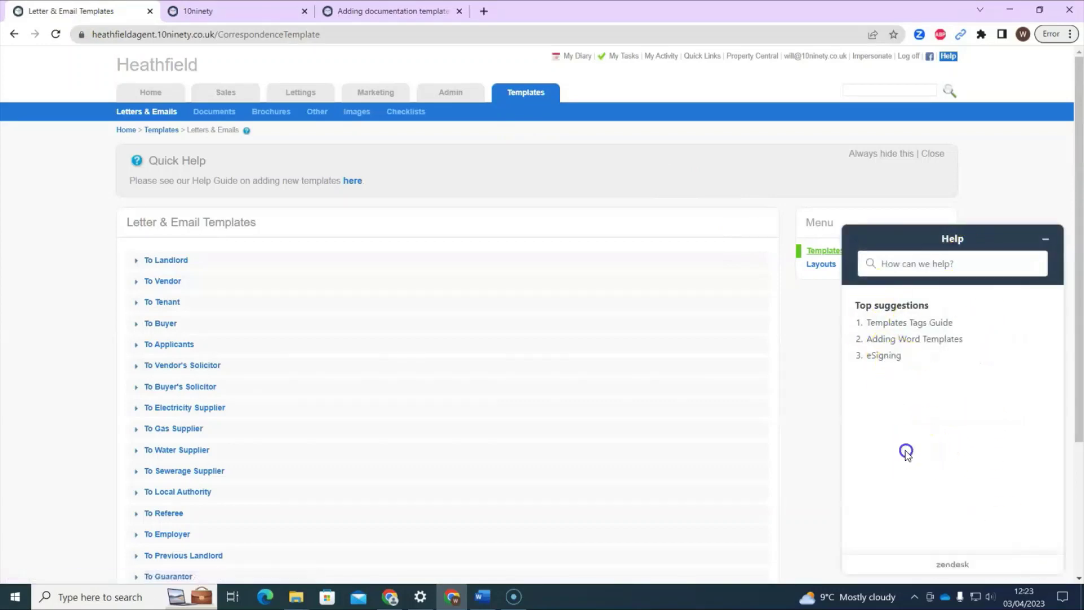
{"action": "left_click", "coordinate": [938, 269]}
{"action": "type", "text": "templates"}
{"action": "key", "text": "Return"}
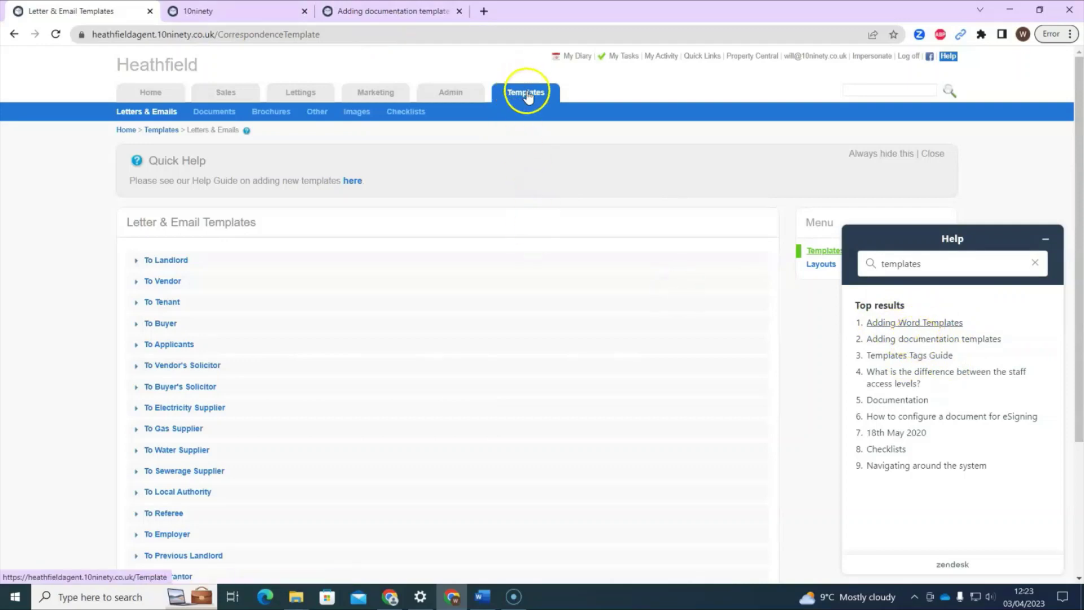
Step: Open the "Adding documentation templates" article in the help widget and read where templates should be added
{"action": "left_click", "coordinate": [920, 341]}
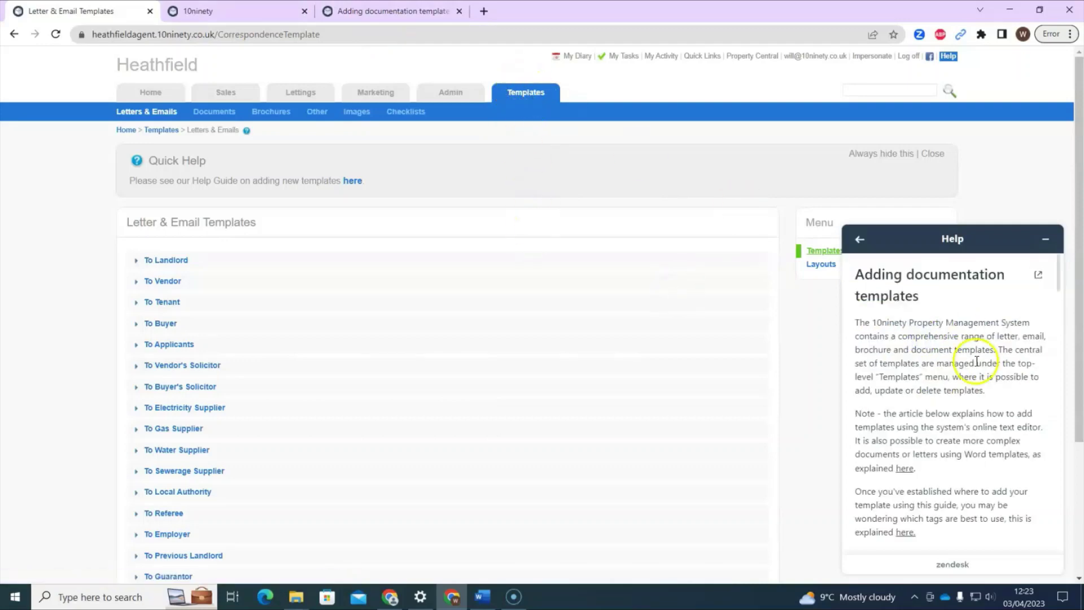
{"action": "scroll", "coordinate": [978, 367], "scroll_direction": "down", "scroll_amount": 4}
{"action": "scroll", "coordinate": [978, 367], "scroll_direction": "down", "scroll_amount": 3}
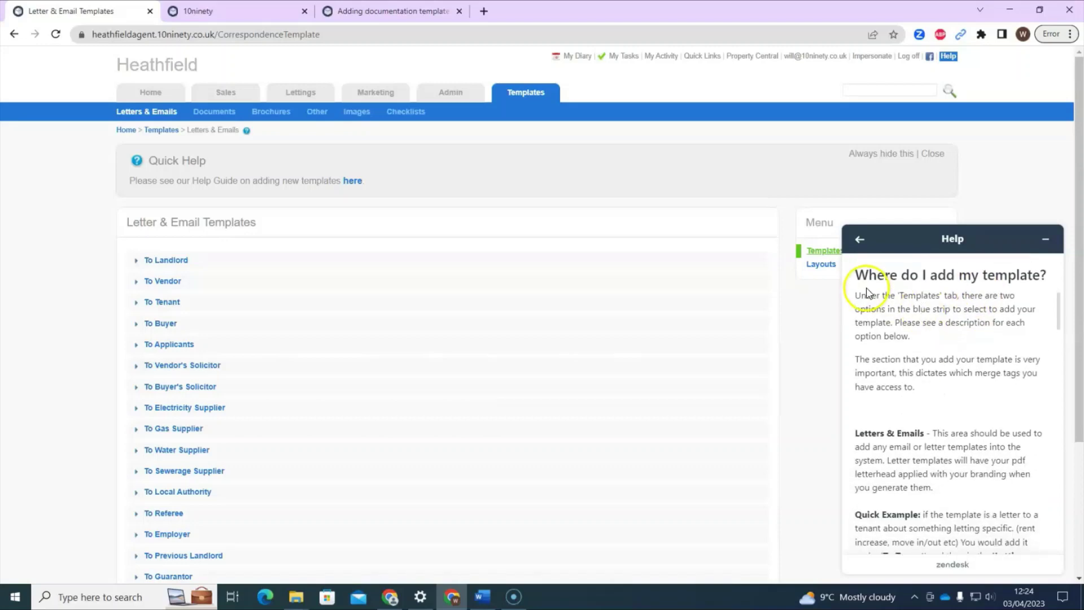
{"action": "scroll", "coordinate": [858, 353], "scroll_direction": "down", "scroll_amount": 2}
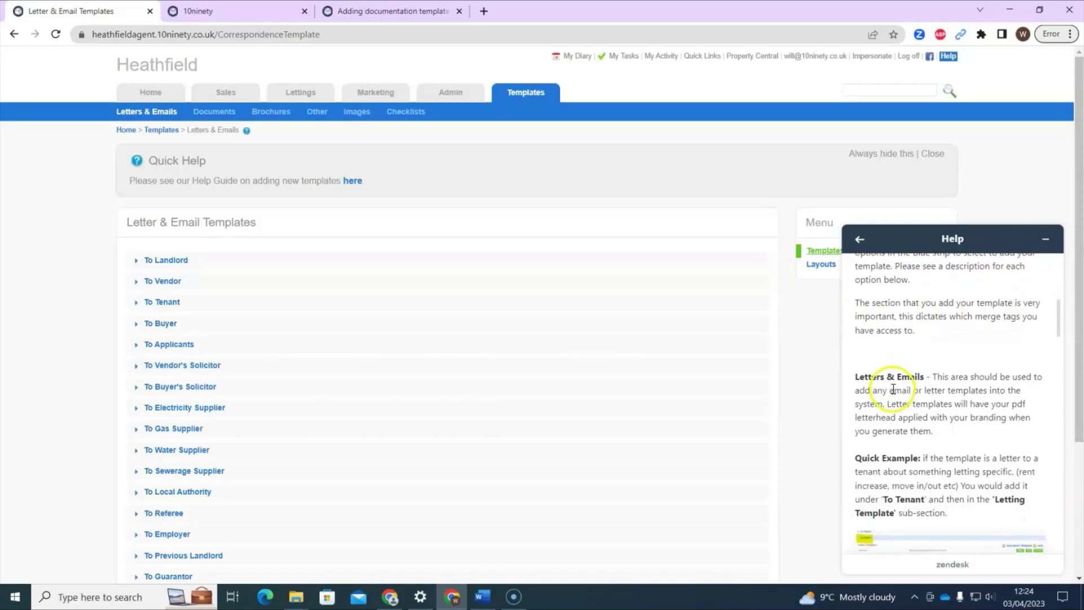
{"action": "scroll", "coordinate": [919, 477], "scroll_direction": "down", "scroll_amount": 5}
{"action": "scroll", "coordinate": [922, 472], "scroll_direction": "up", "scroll_amount": 6}
{"action": "scroll", "coordinate": [925, 473], "scroll_direction": "up", "scroll_amount": 8}
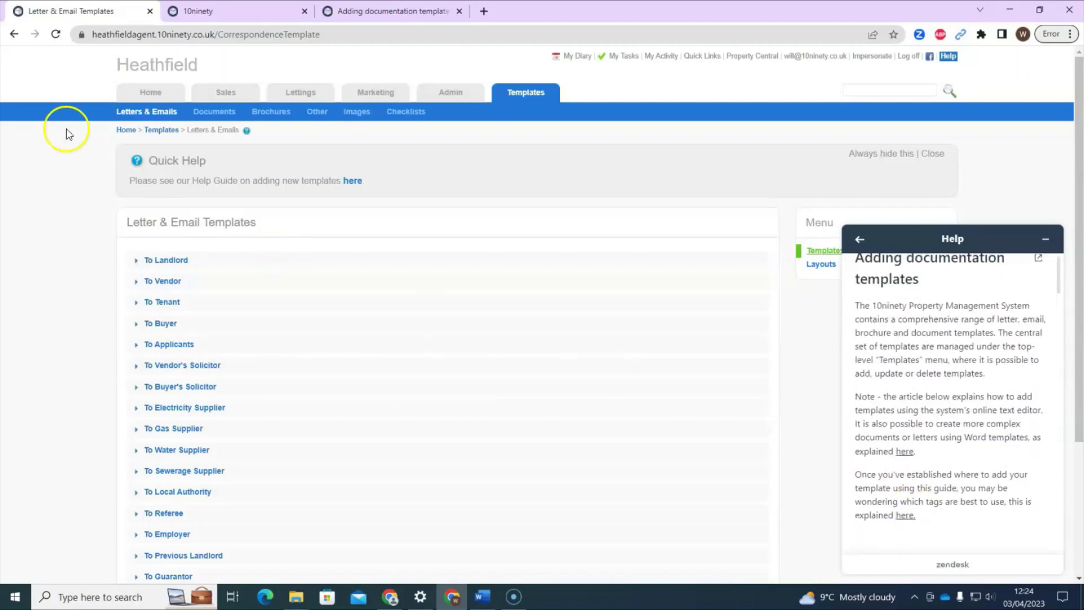
Step: Leave the help article and close the help widget
{"action": "left_click", "coordinate": [65, 243]}
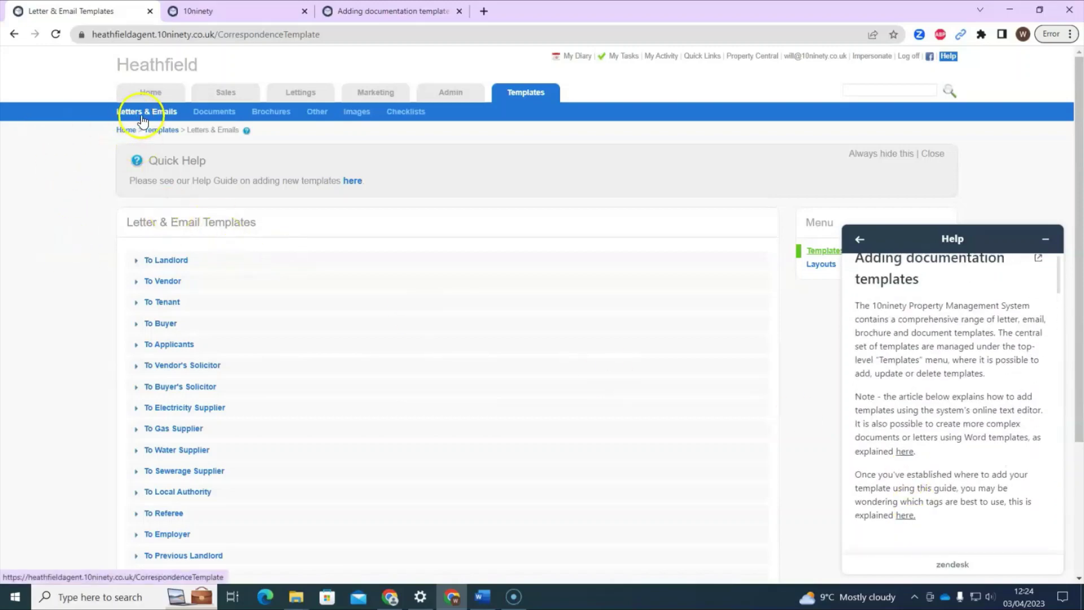
{"action": "left_click", "coordinate": [120, 296]}
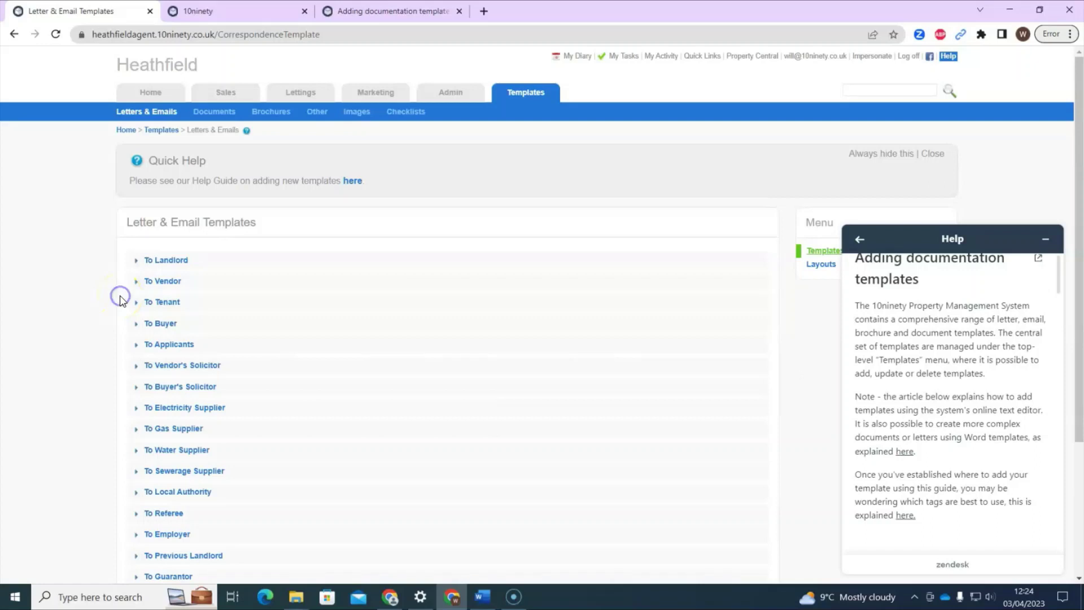
{"action": "left_click", "coordinate": [860, 240]}
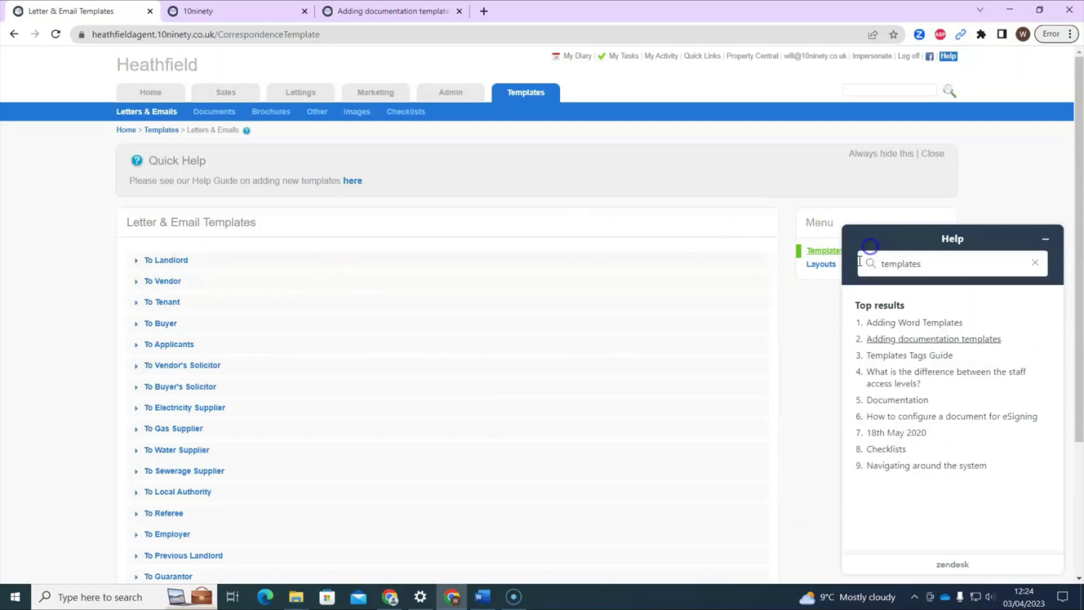
{"action": "left_click", "coordinate": [1048, 240]}
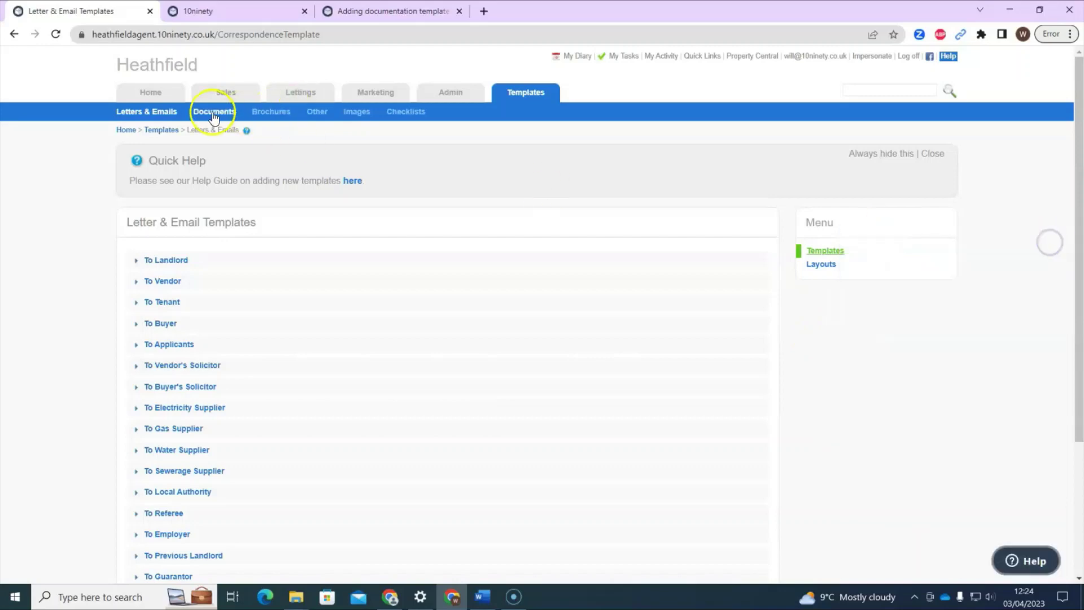
Step: Open the document templates section, glance back at the help guide, and close both help centre pages
{"action": "left_click", "coordinate": [213, 114]}
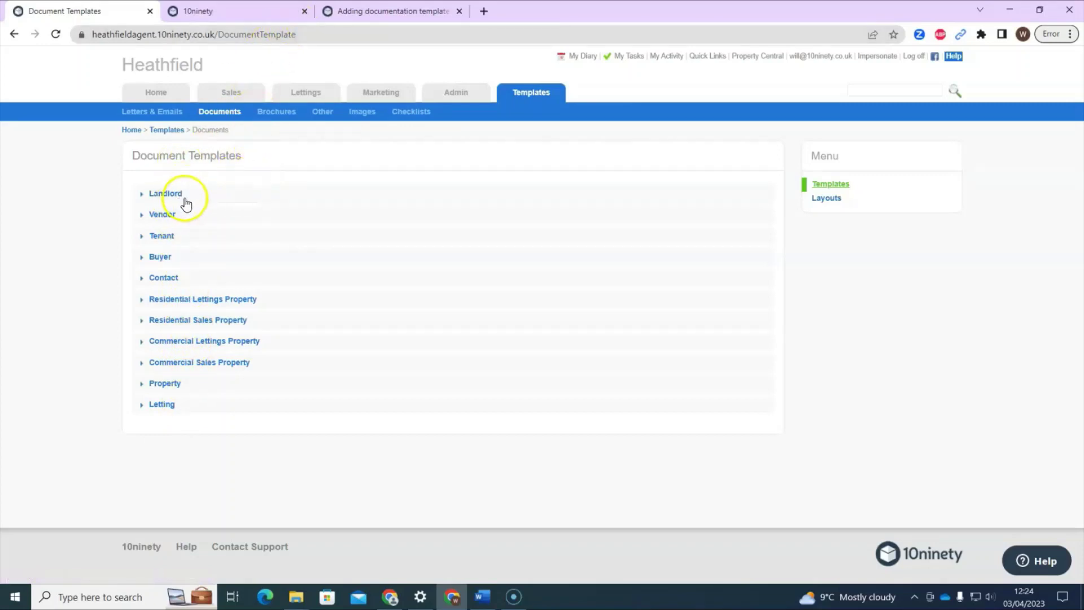
{"action": "left_click", "coordinate": [414, 8]}
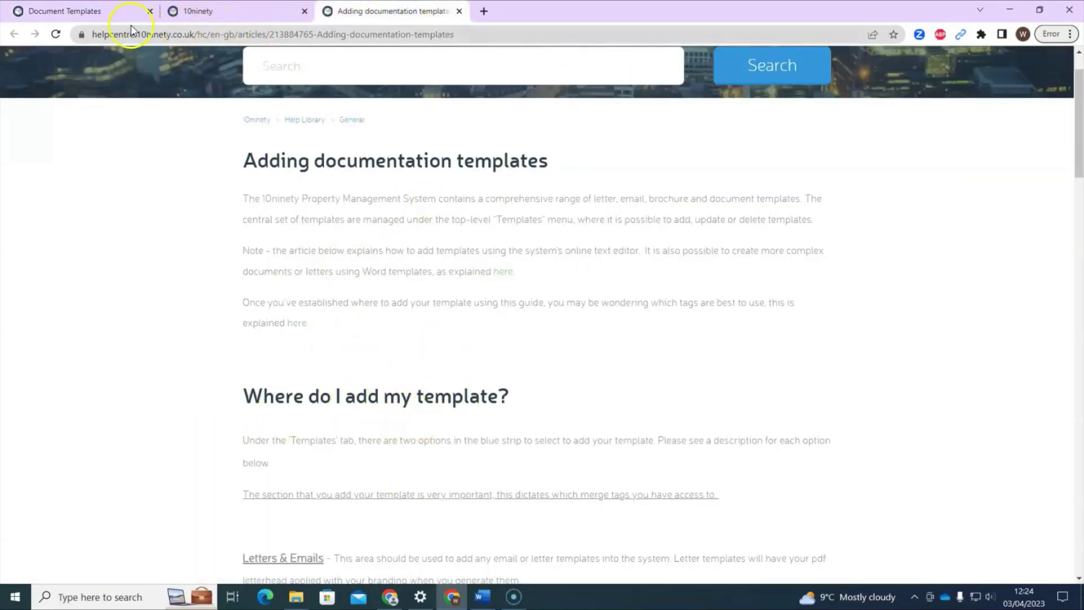
{"action": "left_click", "coordinate": [91, 11]}
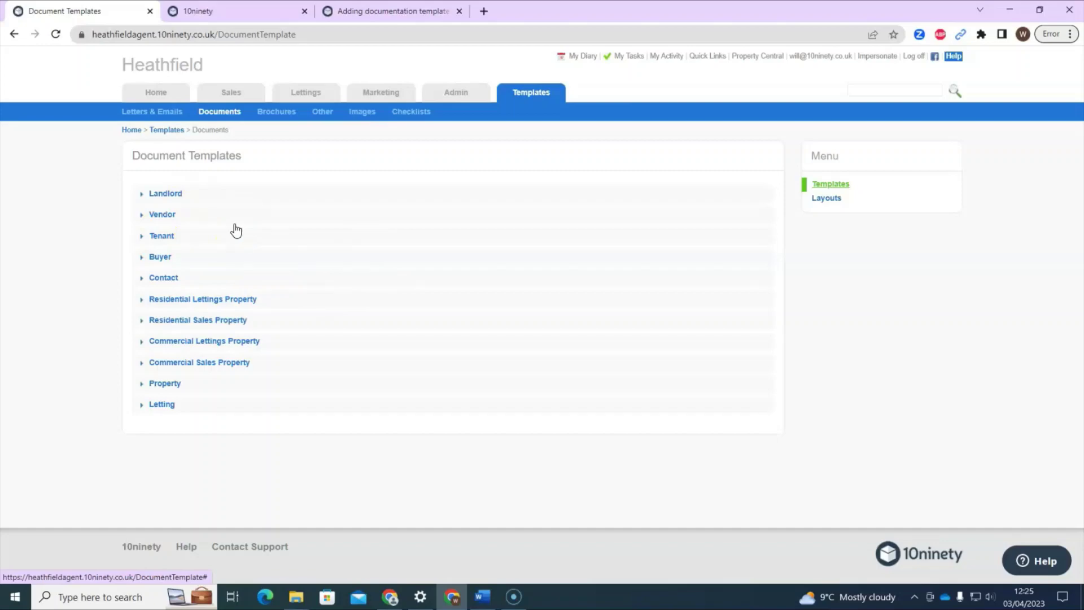
{"action": "left_click", "coordinate": [304, 11]}
{"action": "left_click", "coordinate": [305, 11]}
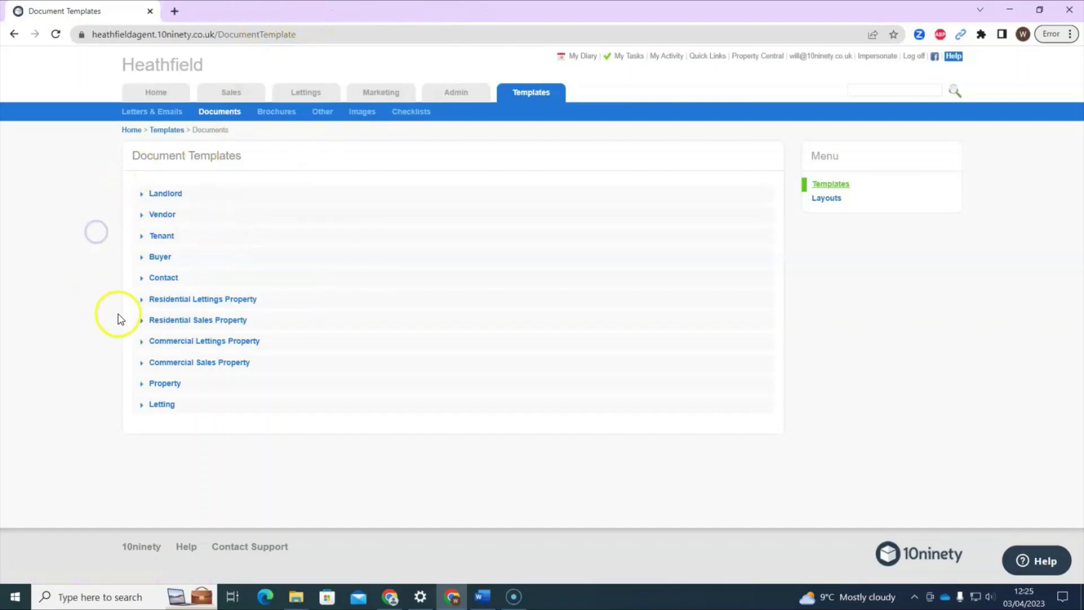
Step: Check the Tenant category's document templates and start a new Word template under the Letting standard documents
{"action": "left_click", "coordinate": [167, 240]}
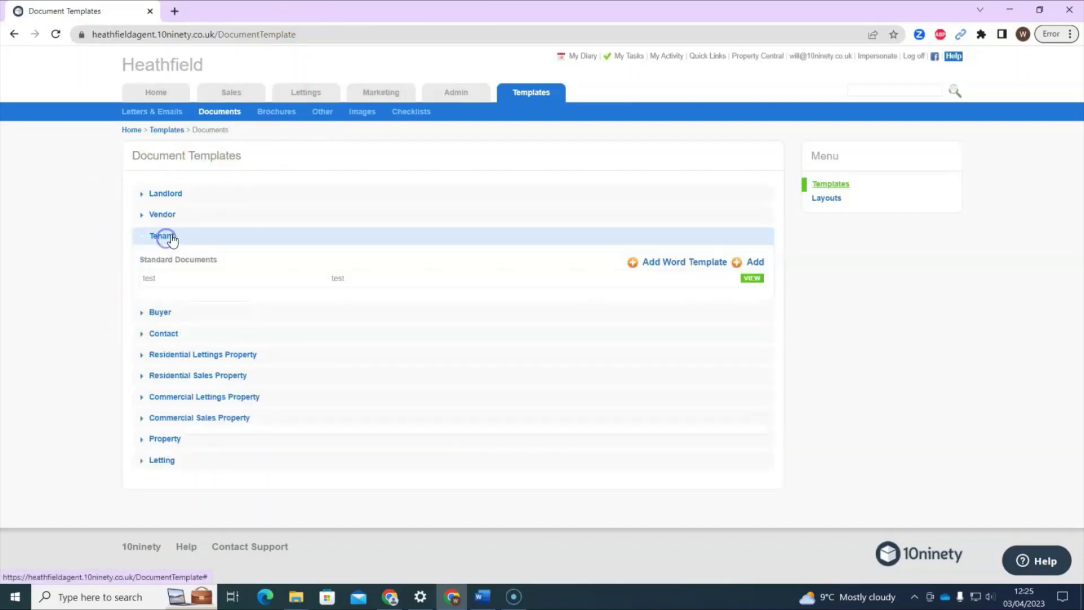
{"action": "left_click", "coordinate": [237, 243]}
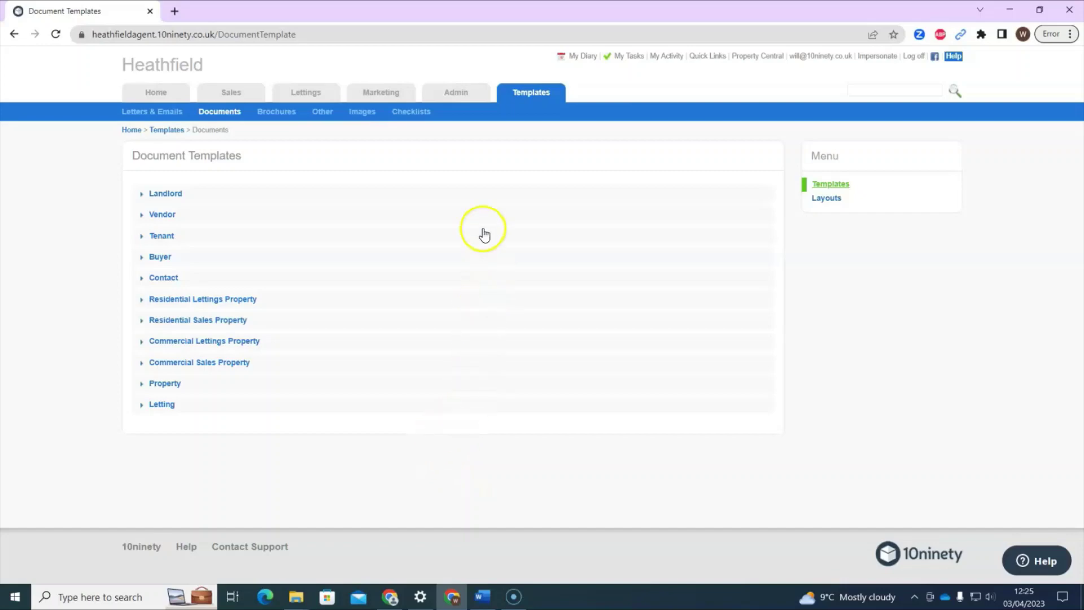
{"action": "left_click", "coordinate": [176, 411]}
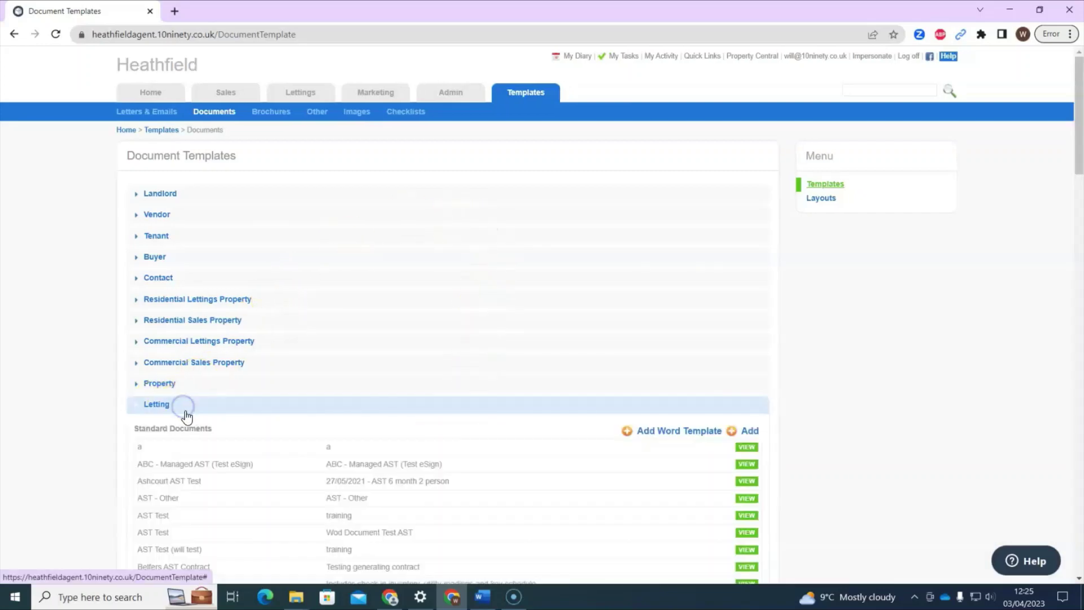
{"action": "scroll", "coordinate": [199, 418], "scroll_direction": "down", "scroll_amount": 2}
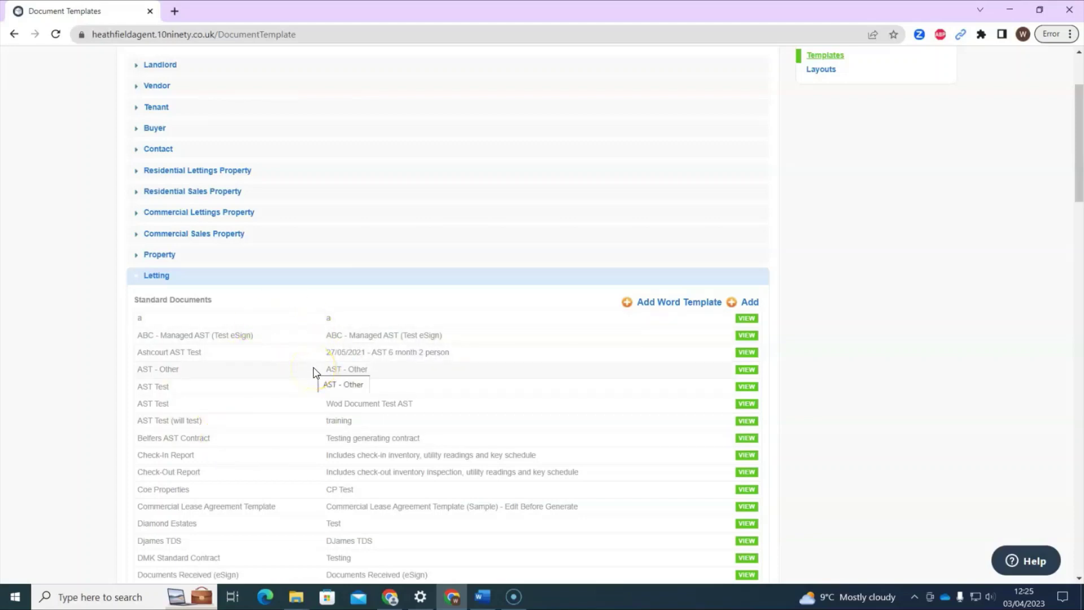
{"action": "scroll", "coordinate": [316, 373], "scroll_direction": "down", "scroll_amount": 2}
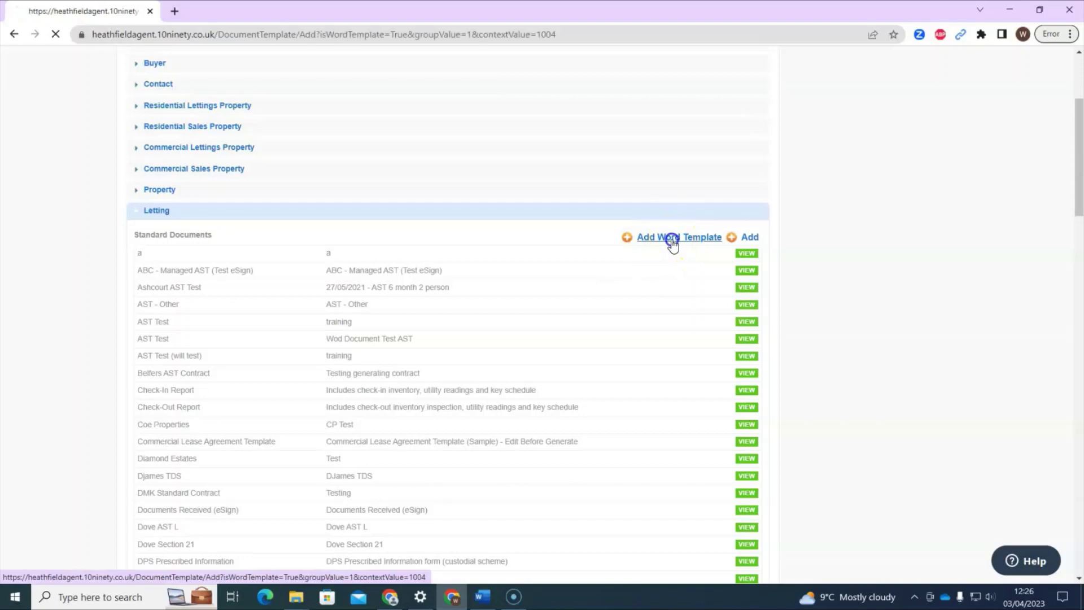
Step: Name the new Word template "A - Example AST"
{"action": "left_click", "coordinate": [364, 241]}
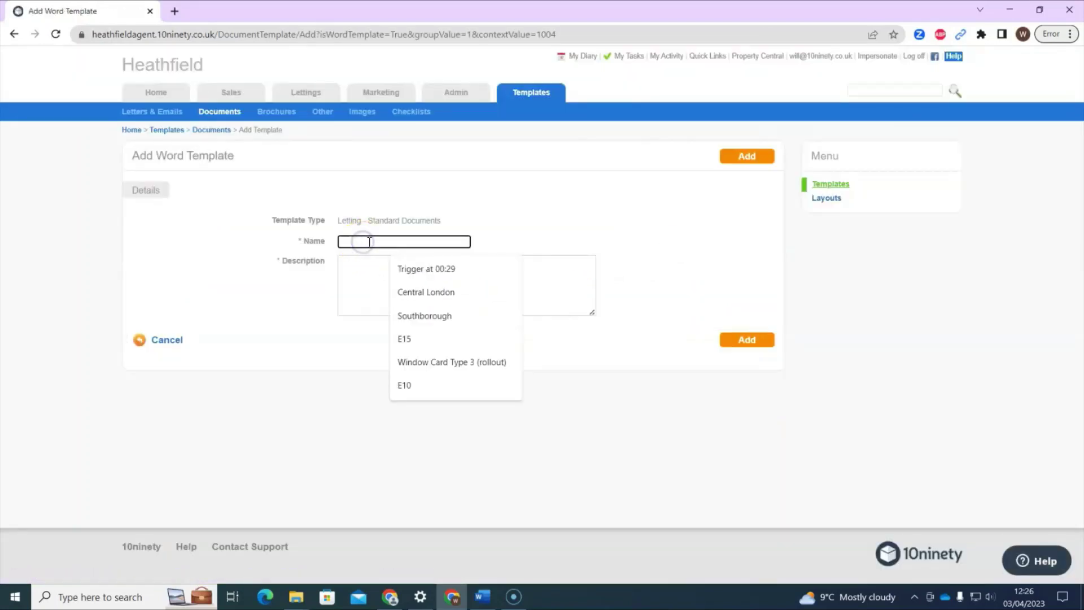
{"action": "key", "text": "Caps_Lock"}
{"action": "type", "text": "A - E"}
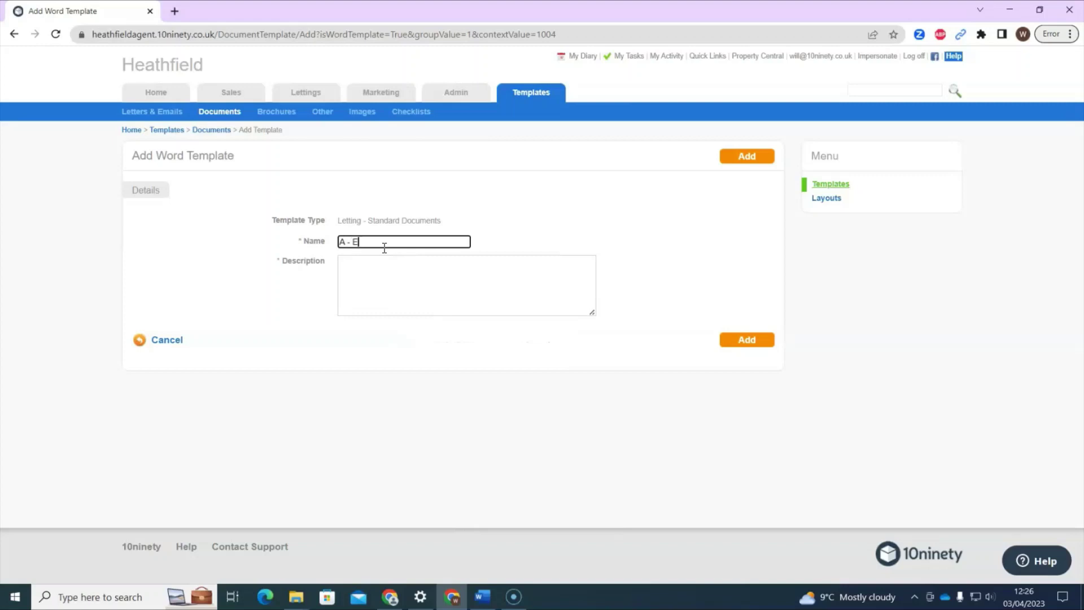
{"action": "key", "text": "Caps_Lock"}
{"action": "type", "text": "xample AST"}
Step: Copy the template name into the description, extend it to "A - Example AST (123)", and add the template
{"action": "left_click_drag", "start_coordinate": [416, 241], "coordinate": [314, 249]}
{"action": "key", "text": "ctrl+c"}
{"action": "left_click", "coordinate": [388, 276]}
{"action": "key", "text": "ctrl+v"}
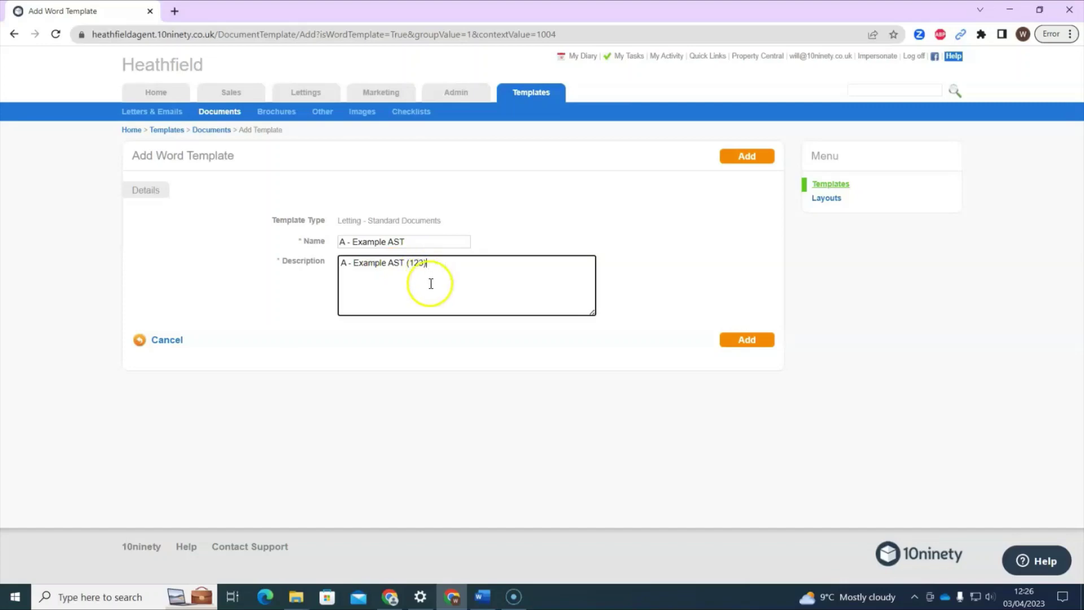
{"action": "left_click", "coordinate": [754, 156]}
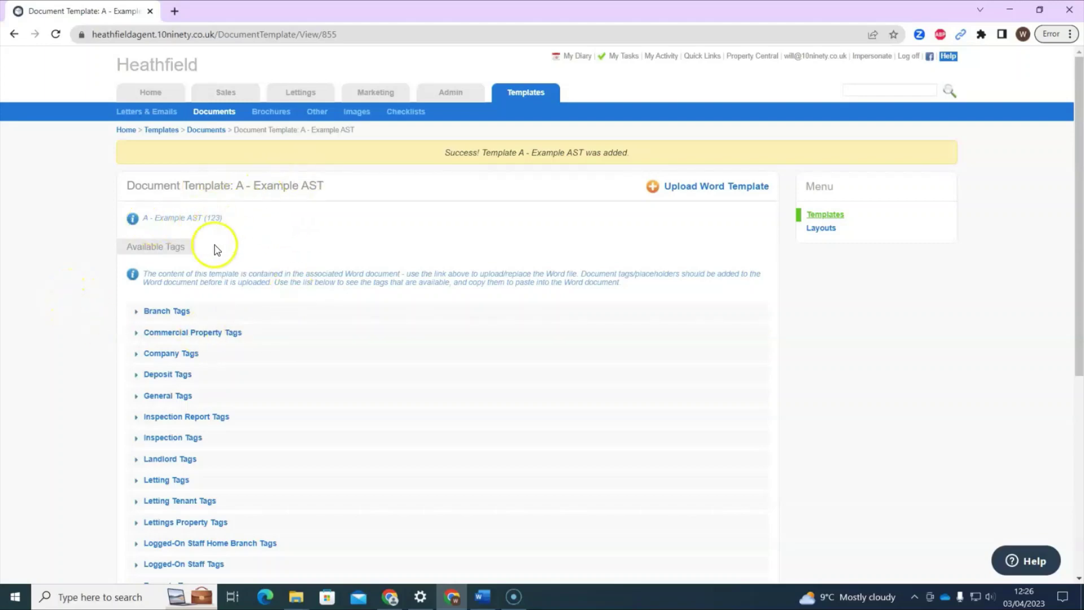
{"action": "scroll", "coordinate": [152, 274], "scroll_direction": "down", "scroll_amount": 2}
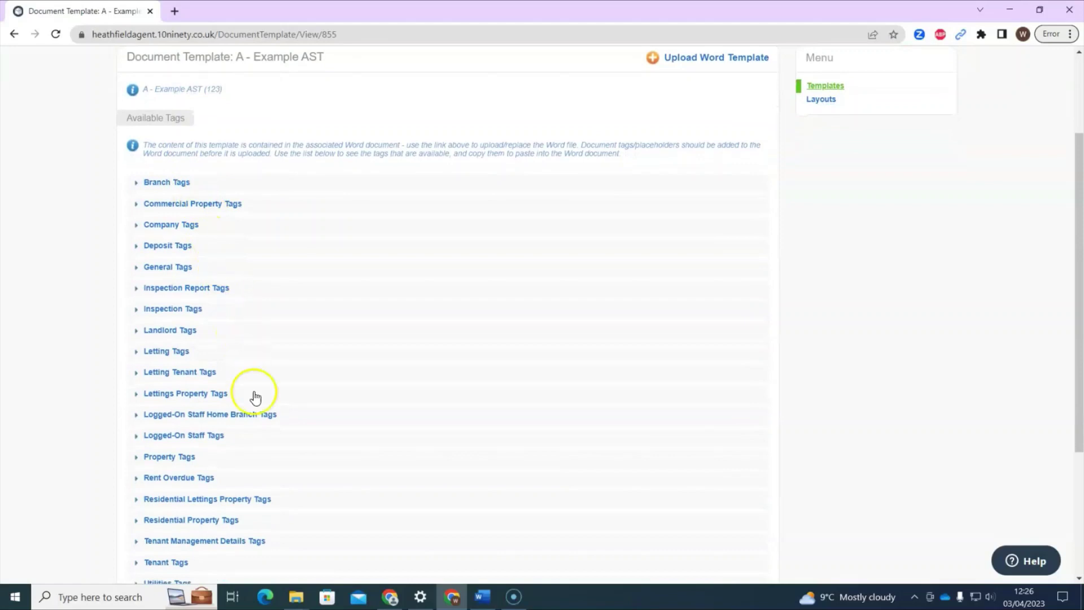
Step: Switch to the tenancy agreement in Word and examine the <<property address>> placeholder in its opening paragraph
{"action": "scroll", "coordinate": [192, 263], "scroll_direction": "up", "scroll_amount": 1}
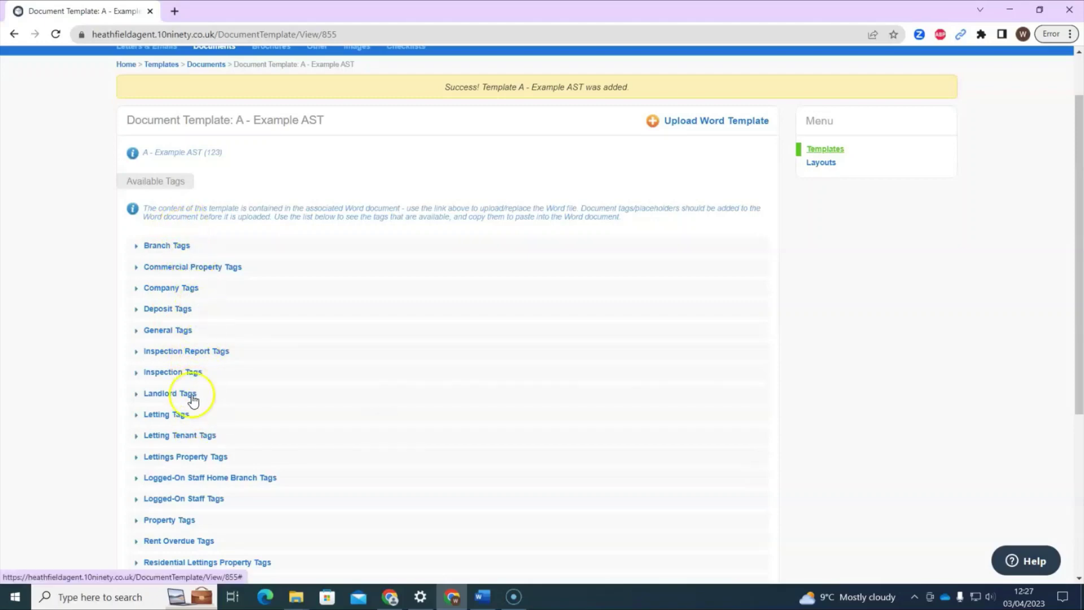
{"action": "scroll", "coordinate": [236, 308], "scroll_direction": "up", "scroll_amount": 1}
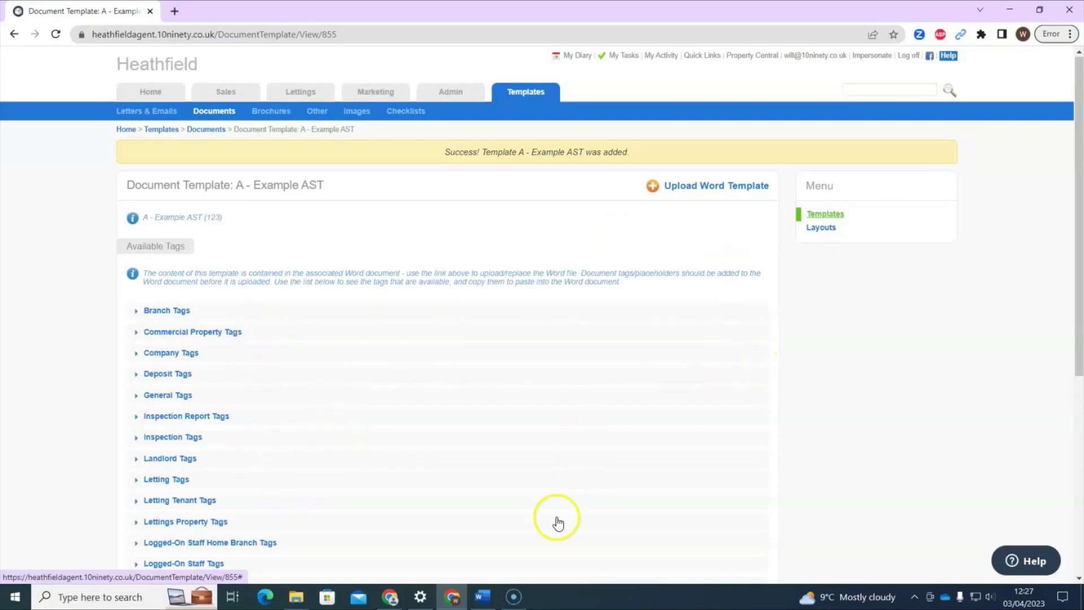
{"action": "mouse_move", "coordinate": [492, 600]}
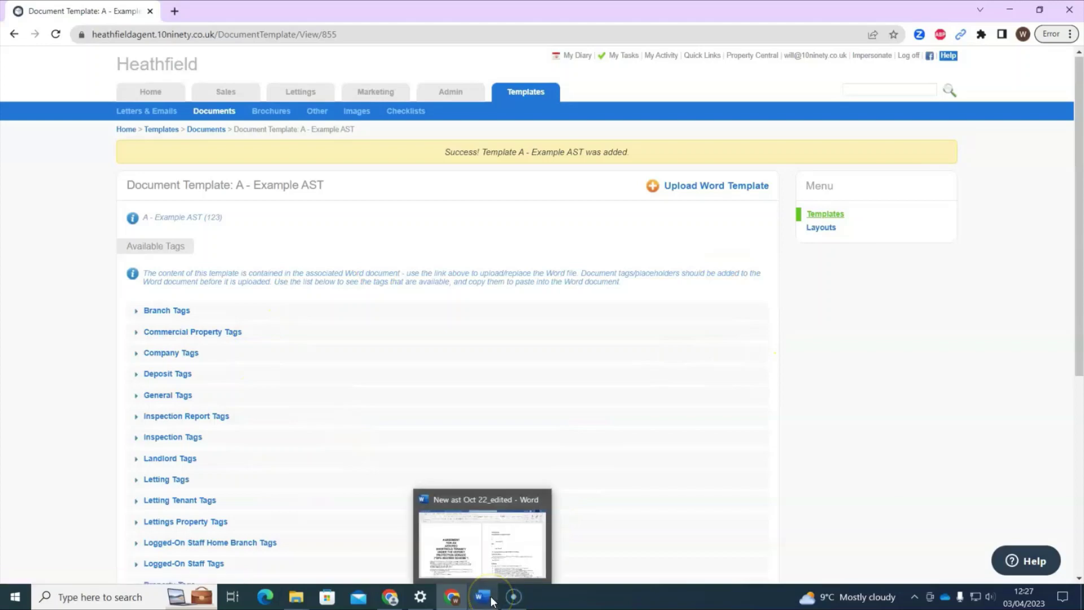
{"action": "left_click", "coordinate": [485, 597]}
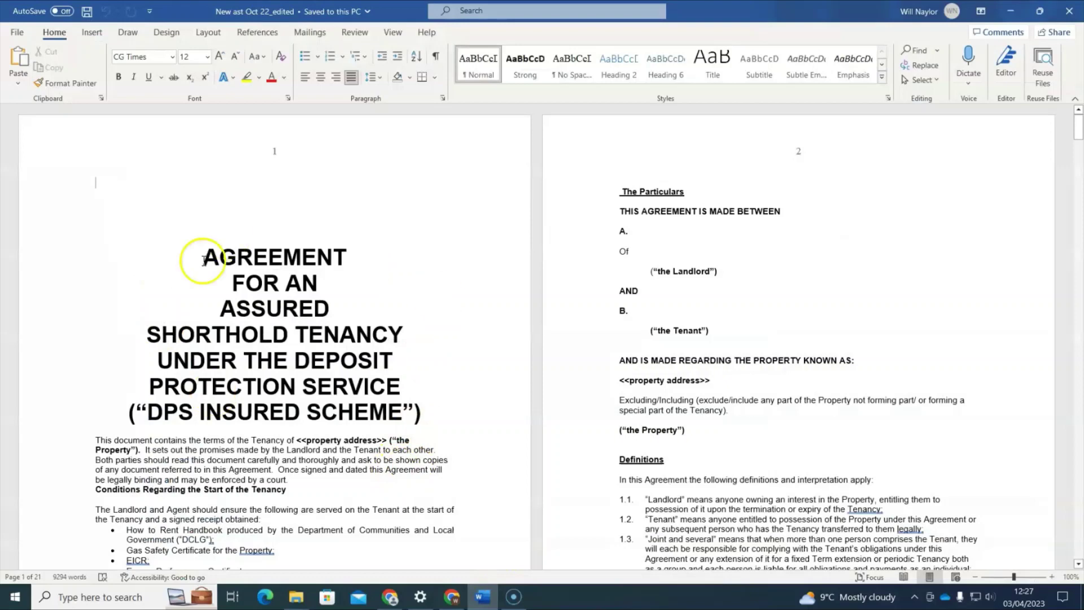
{"action": "scroll", "coordinate": [249, 261], "scroll_direction": "down", "scroll_amount": 3}
{"action": "scroll", "coordinate": [421, 309], "scroll_direction": "down", "scroll_amount": 3}
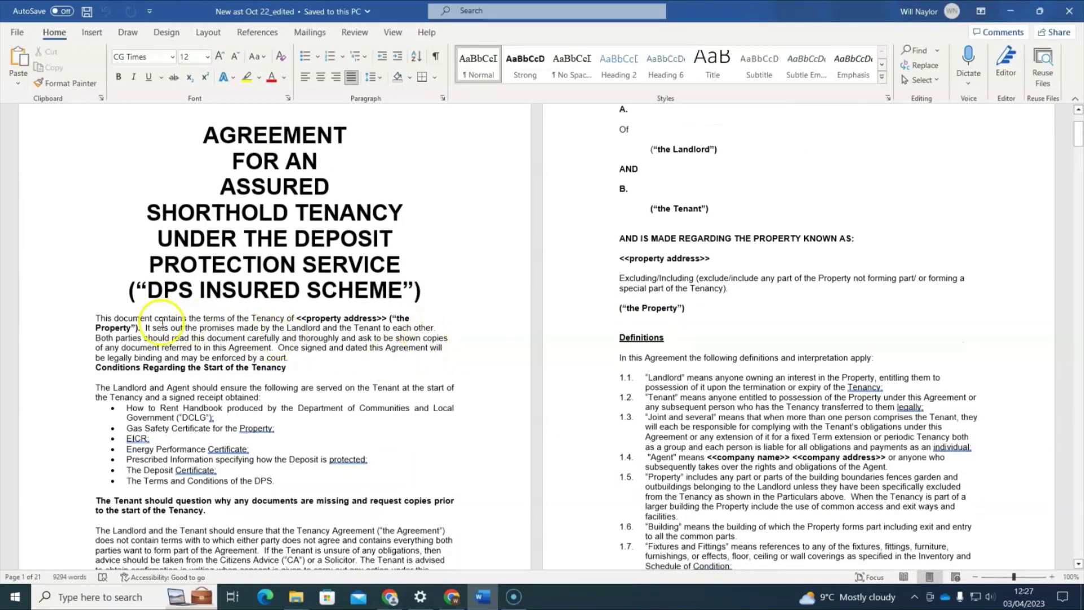
{"action": "left_click_drag", "start_coordinate": [362, 320], "coordinate": [304, 318]}
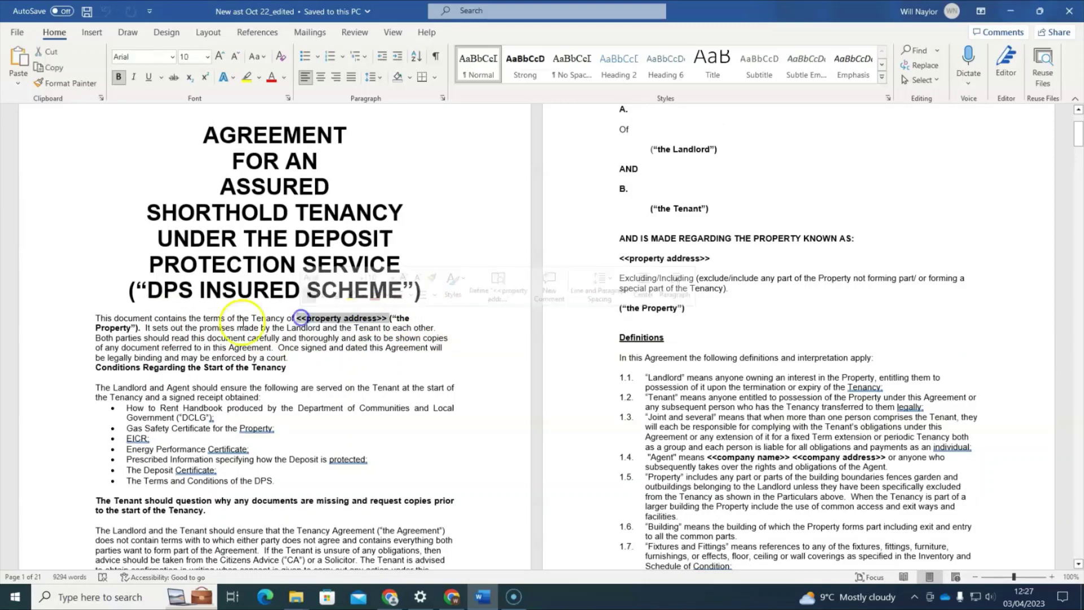
{"action": "left_click", "coordinate": [358, 367]}
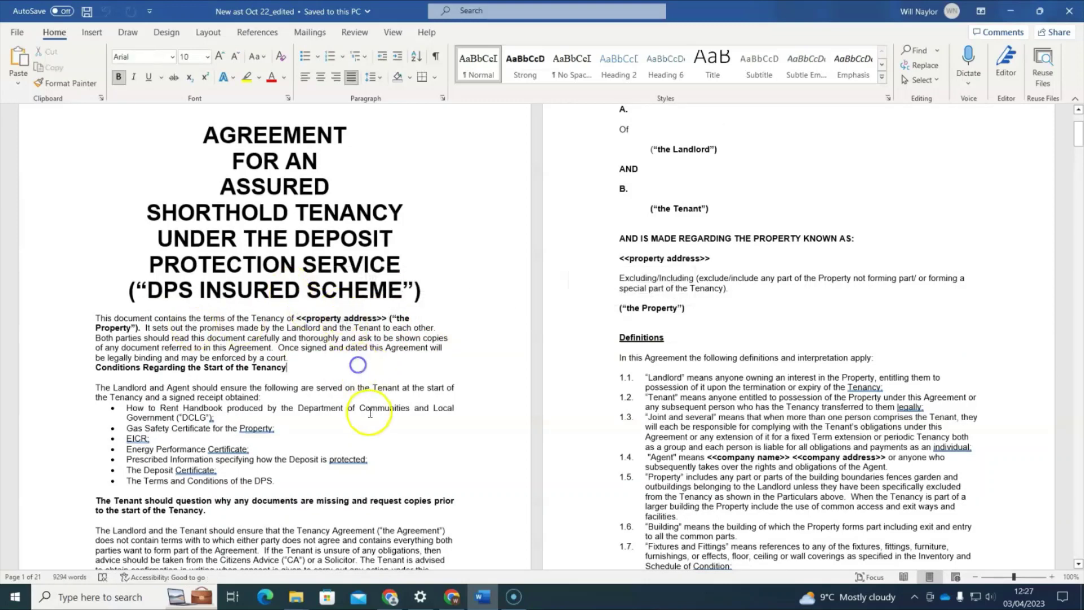
Step: Look over the agreement's first pages for text to replace with tags, marking the property address placeholder again
{"action": "scroll", "coordinate": [383, 424], "scroll_direction": "down", "scroll_amount": 2}
{"action": "scroll", "coordinate": [274, 535], "scroll_direction": "up", "scroll_amount": 3}
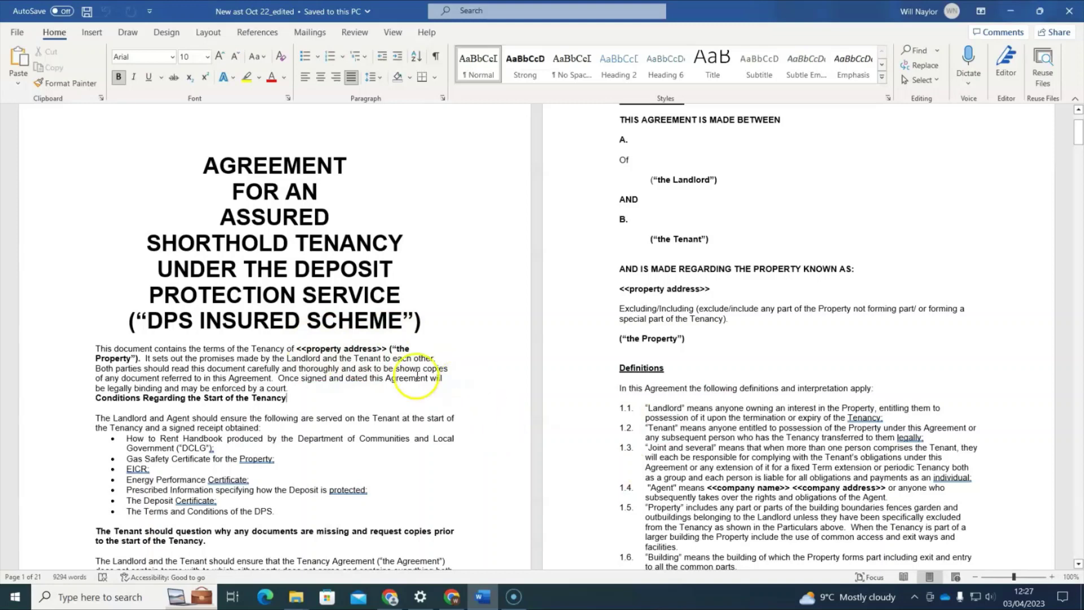
{"action": "left_click", "coordinate": [388, 345]}
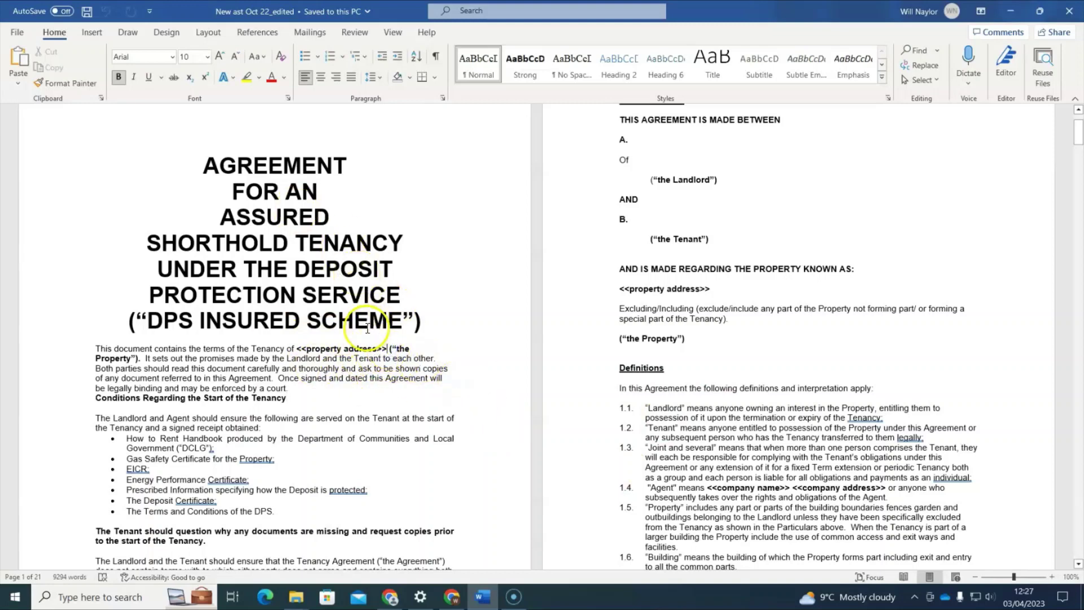
{"action": "scroll", "coordinate": [300, 361], "scroll_direction": "down", "scroll_amount": 3}
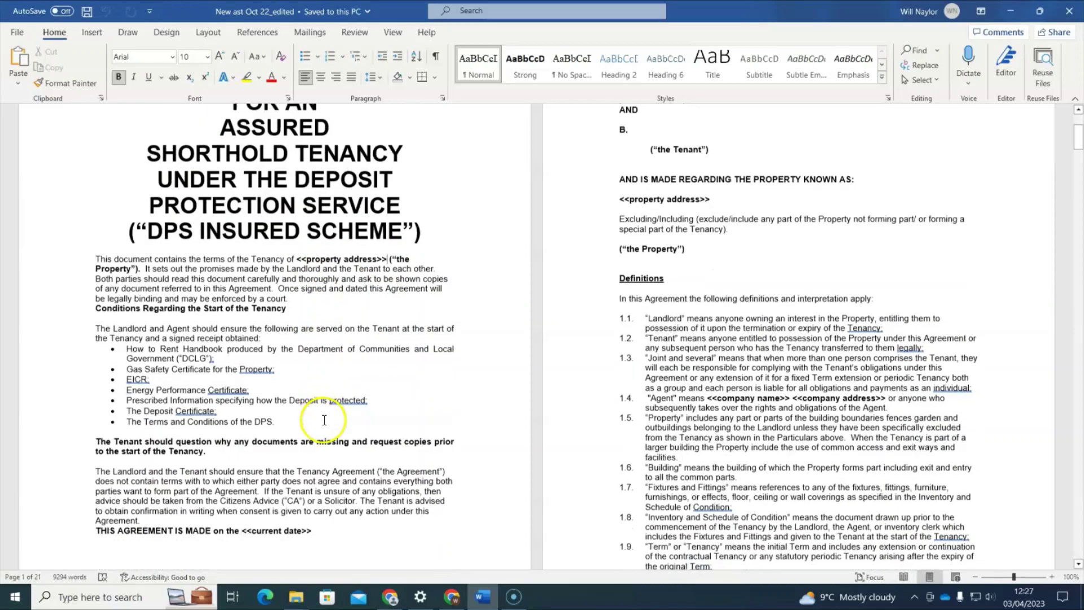
{"action": "scroll", "coordinate": [280, 495], "scroll_direction": "up", "scroll_amount": 3}
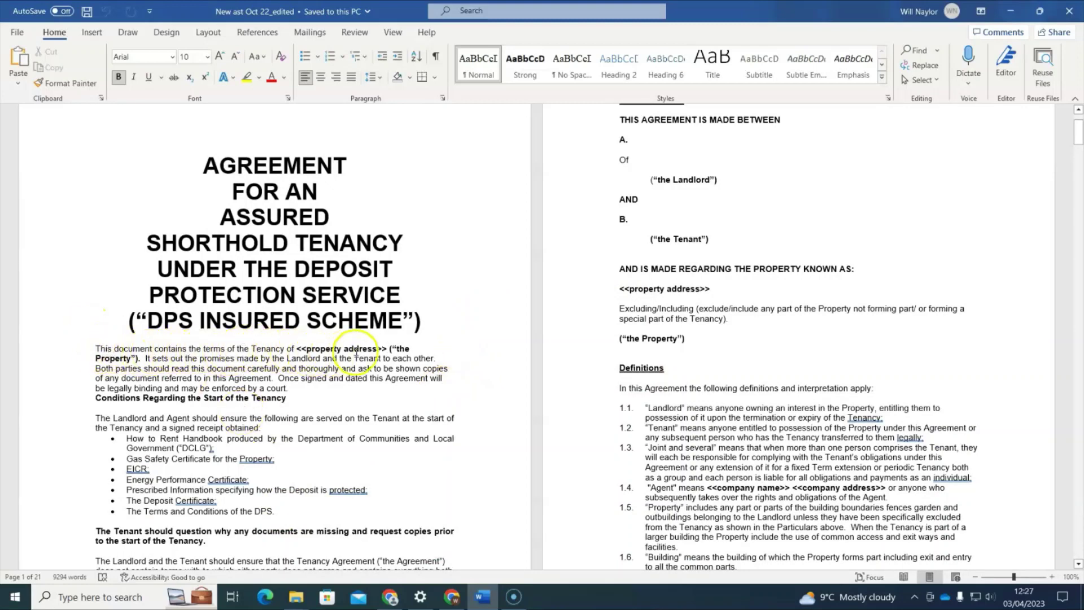
{"action": "left_click_drag", "start_coordinate": [382, 350], "coordinate": [308, 345]}
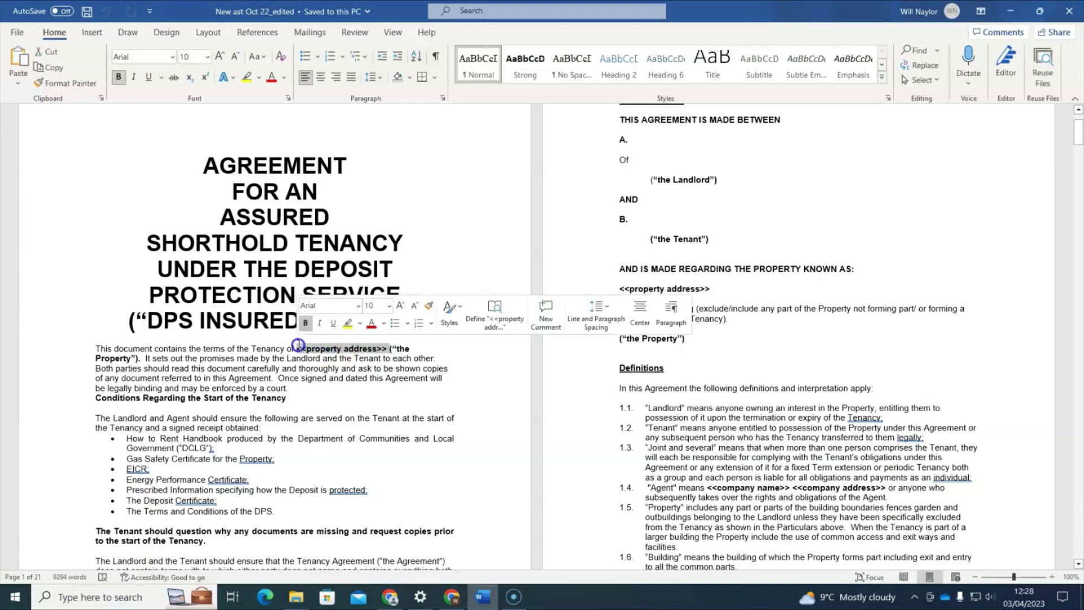
{"action": "left_click", "coordinate": [310, 368]}
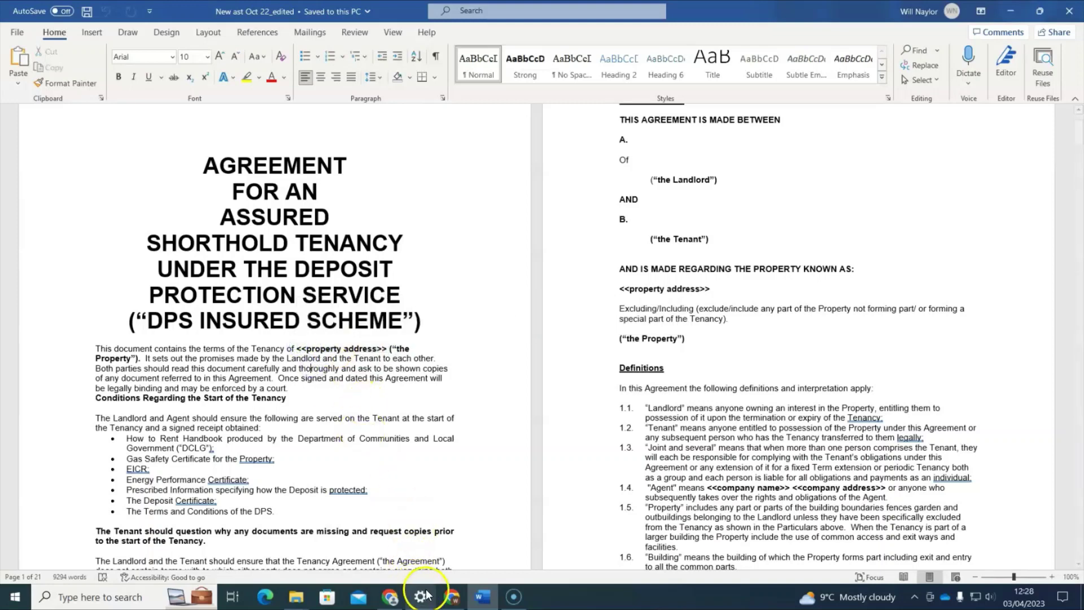
Step: Switch back to the 10ninety template page in Chrome and look over the available tag categories
{"action": "left_click", "coordinate": [452, 597]}
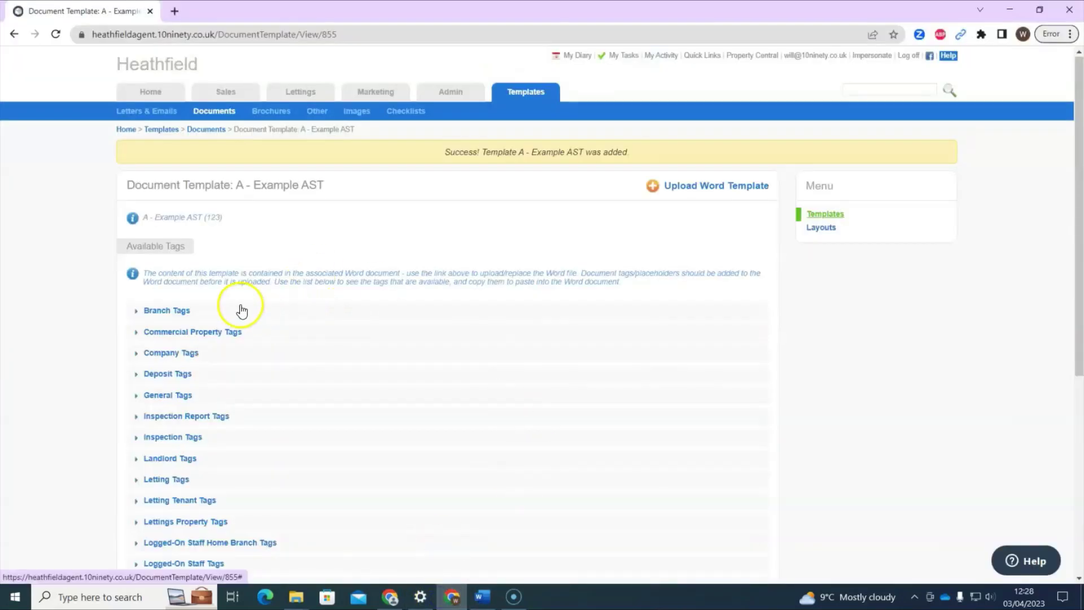
{"action": "scroll", "coordinate": [242, 310], "scroll_direction": "down", "scroll_amount": 2}
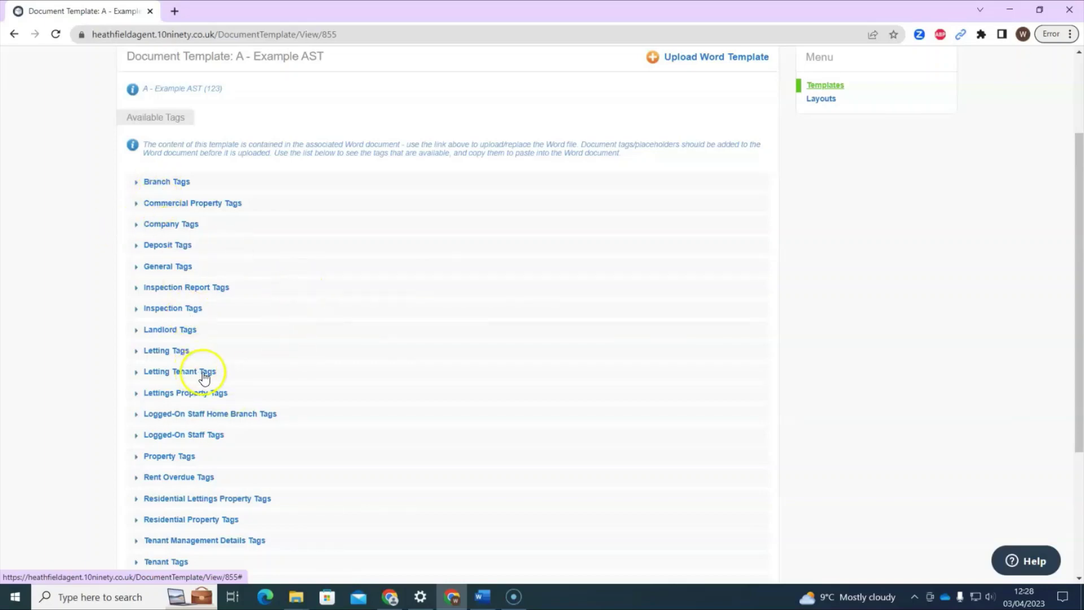
{"action": "scroll", "coordinate": [632, 384], "scroll_direction": "up", "scroll_amount": 2}
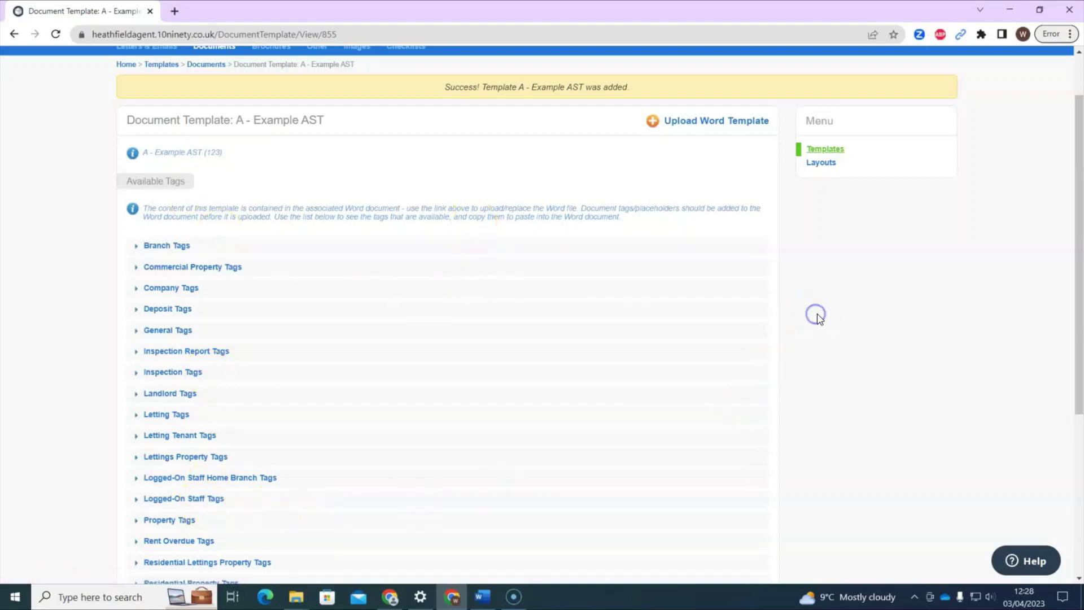
{"action": "scroll", "coordinate": [989, 387], "scroll_direction": "up", "scroll_amount": 2}
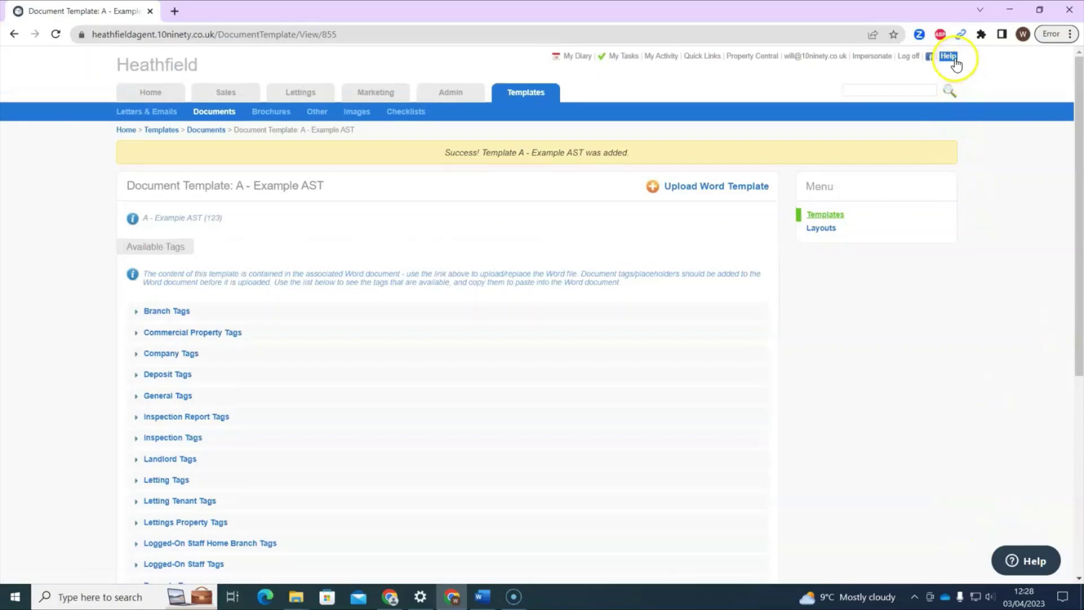
Step: Open the Templates Tags Guide from the help suggestions and read the tenancy date tags, glancing back at the Word agreement
{"action": "left_click", "coordinate": [1041, 559]}
{"action": "scroll", "coordinate": [808, 415], "scroll_direction": "down", "scroll_amount": 1}
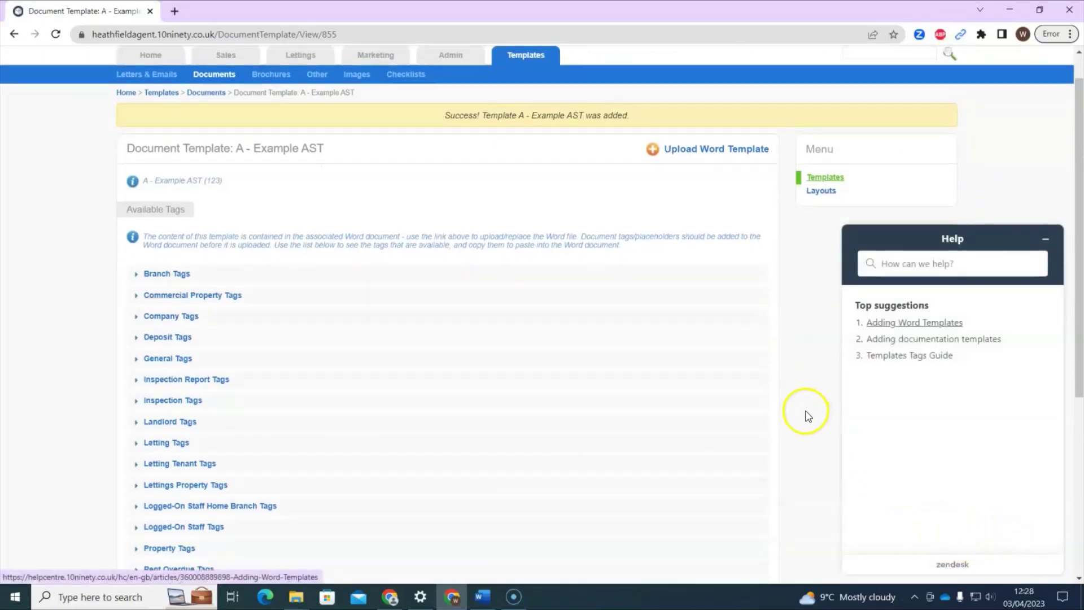
{"action": "scroll", "coordinate": [808, 415], "scroll_direction": "down", "scroll_amount": 1}
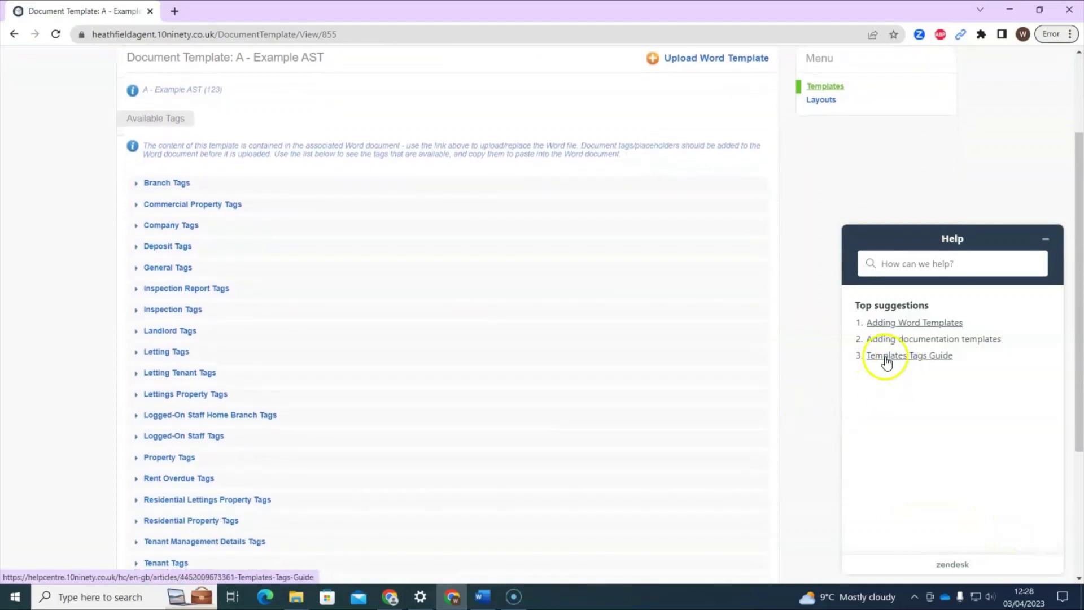
{"action": "left_click", "coordinate": [914, 361]}
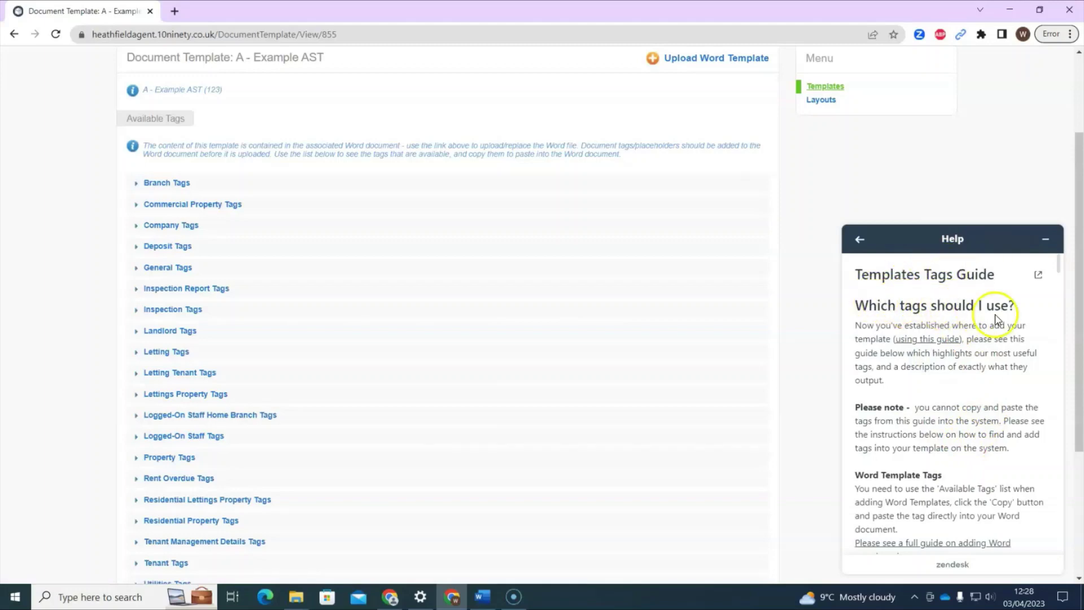
{"action": "scroll", "coordinate": [985, 384], "scroll_direction": "down", "scroll_amount": 1}
{"action": "scroll", "coordinate": [985, 383], "scroll_direction": "down", "scroll_amount": 5}
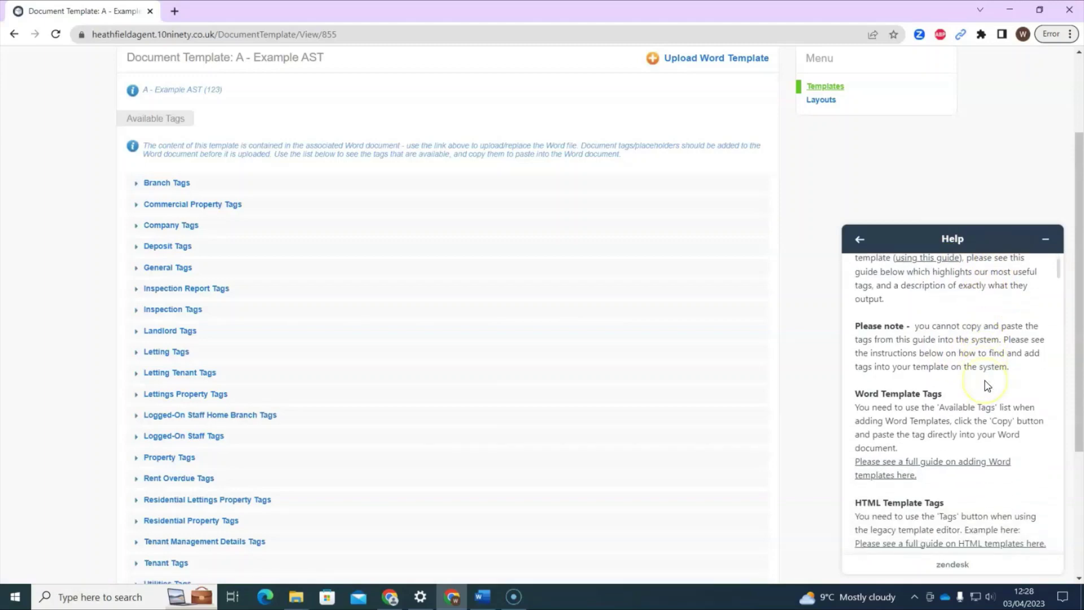
{"action": "scroll", "coordinate": [987, 387], "scroll_direction": "down", "scroll_amount": 2}
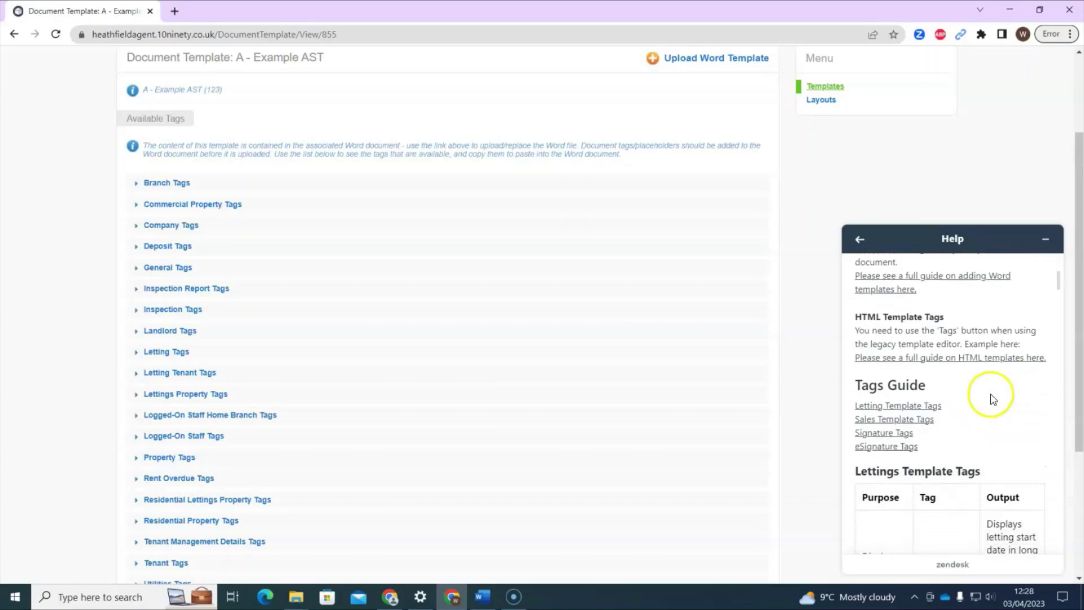
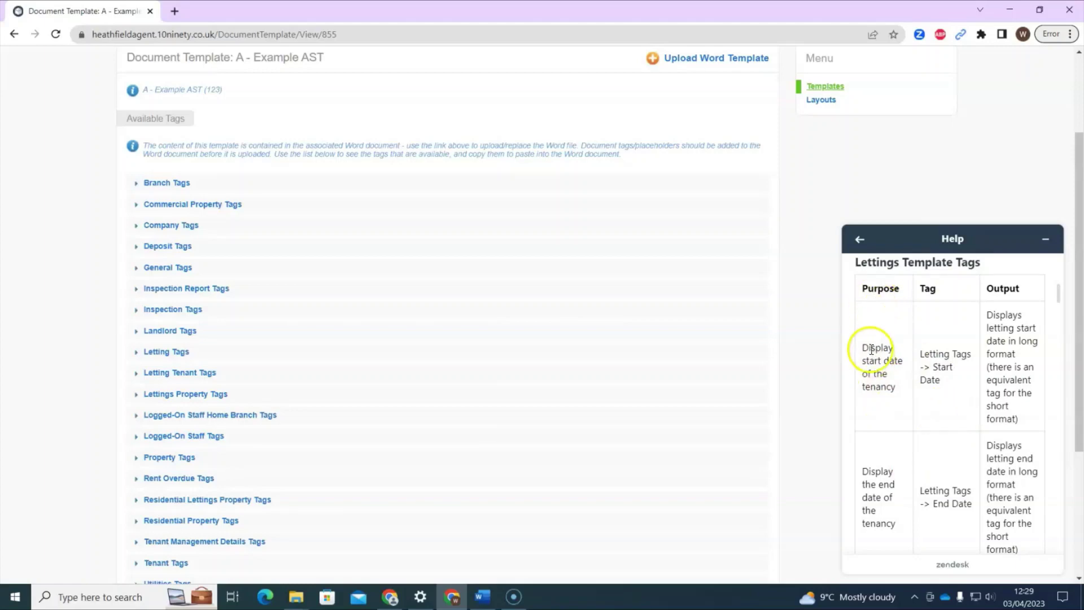
{"action": "scroll", "coordinate": [898, 418], "scroll_direction": "down", "scroll_amount": 1}
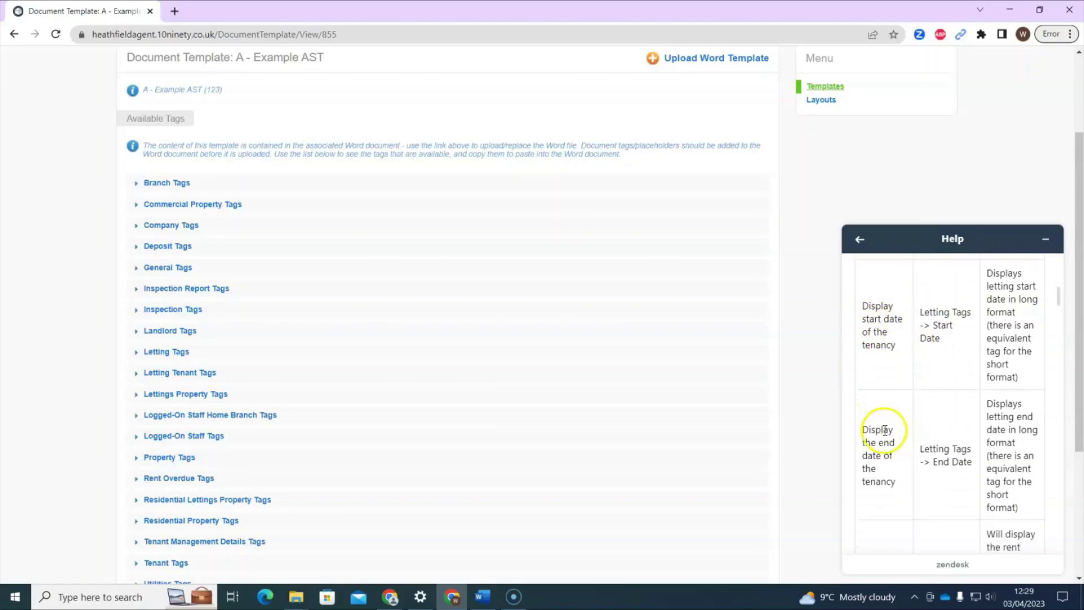
{"action": "scroll", "coordinate": [958, 436], "scroll_direction": "down", "scroll_amount": 1}
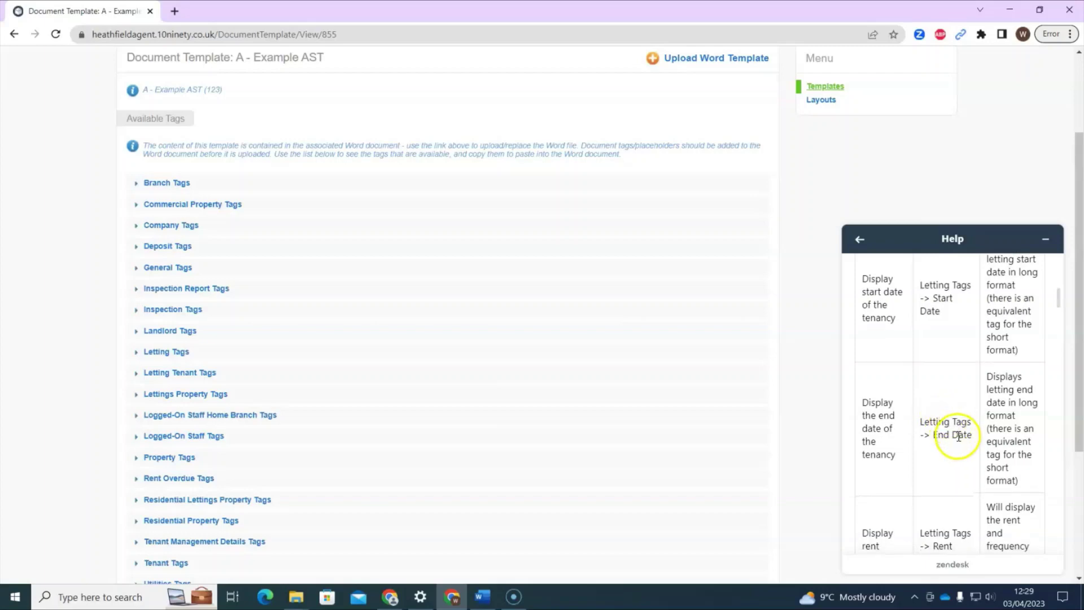
{"action": "left_click", "coordinate": [482, 597]}
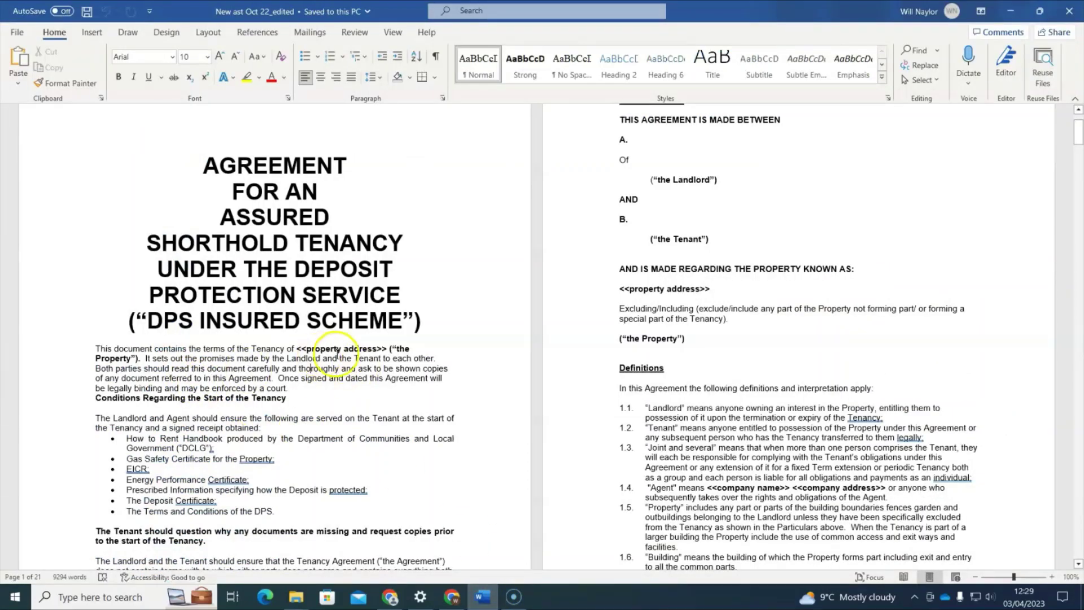
{"action": "left_click", "coordinate": [464, 597]}
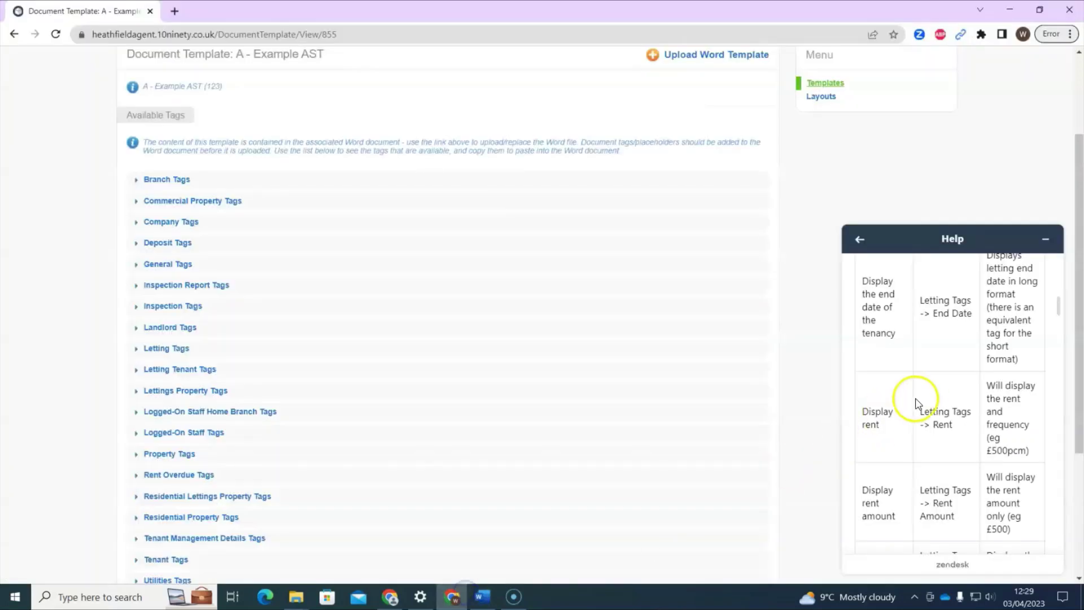
Step: Find the property address entry in the guide's lettings template tags and expand the Property Tags category on the template page
{"action": "scroll", "coordinate": [926, 350], "scroll_direction": "down", "scroll_amount": 5}
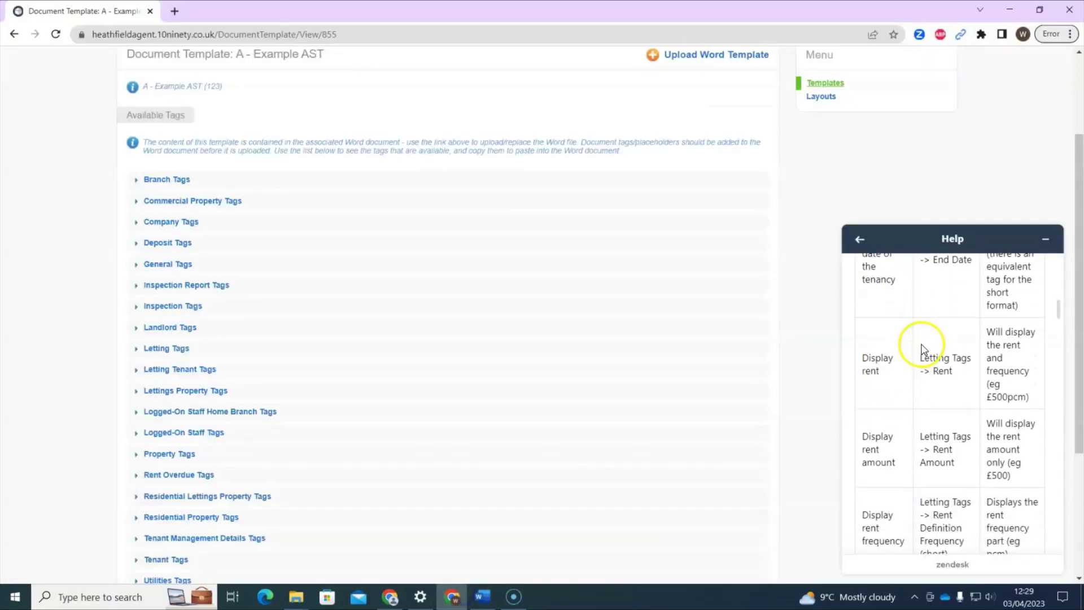
{"action": "scroll", "coordinate": [960, 379], "scroll_direction": "down", "scroll_amount": 3}
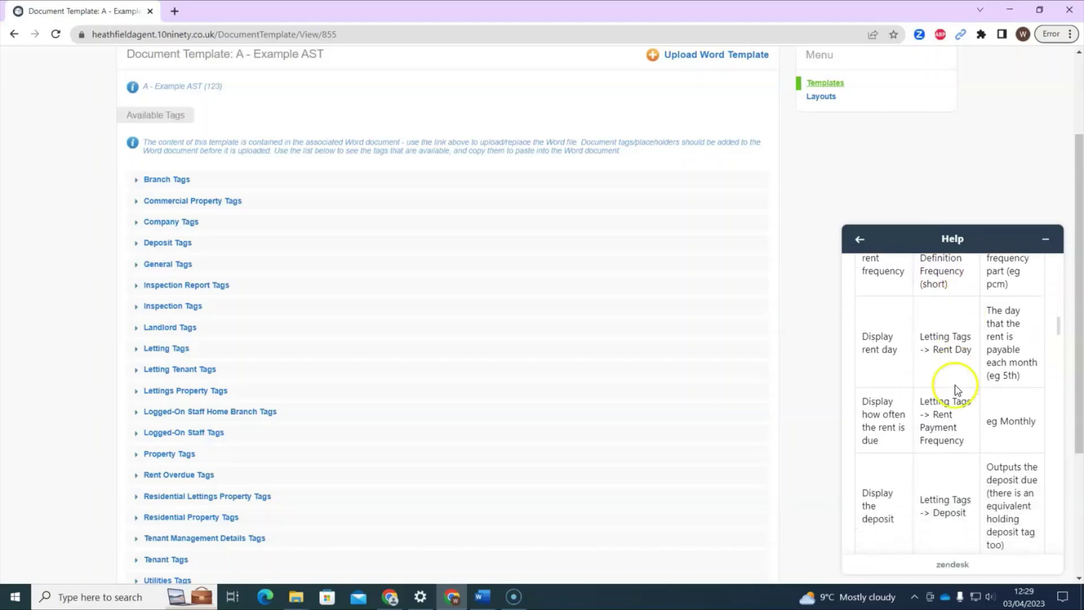
{"action": "scroll", "coordinate": [949, 387], "scroll_direction": "down", "scroll_amount": 5}
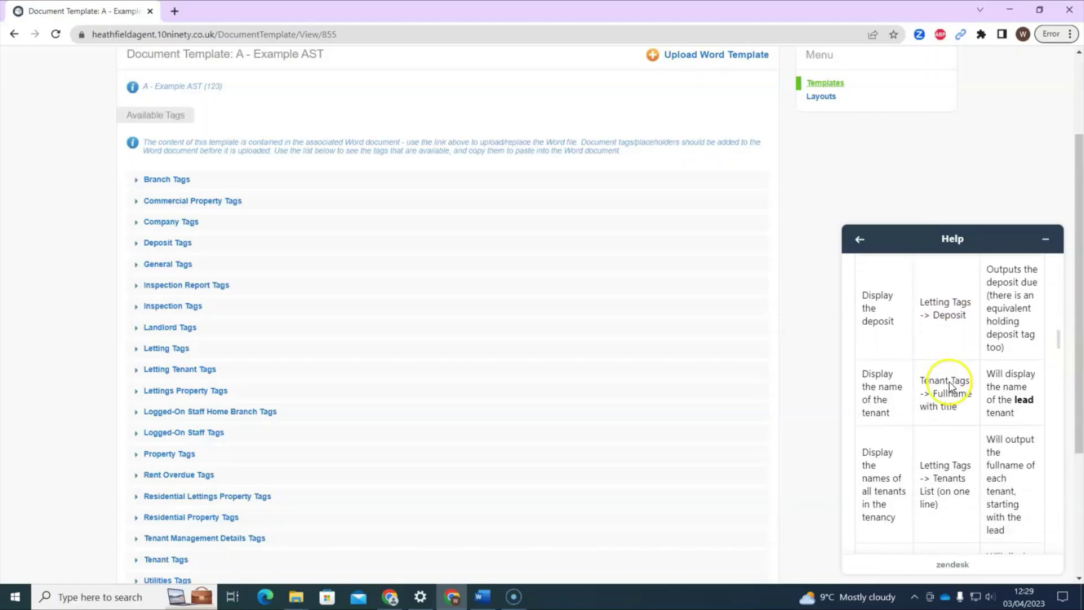
{"action": "scroll", "coordinate": [954, 389], "scroll_direction": "down", "scroll_amount": 7}
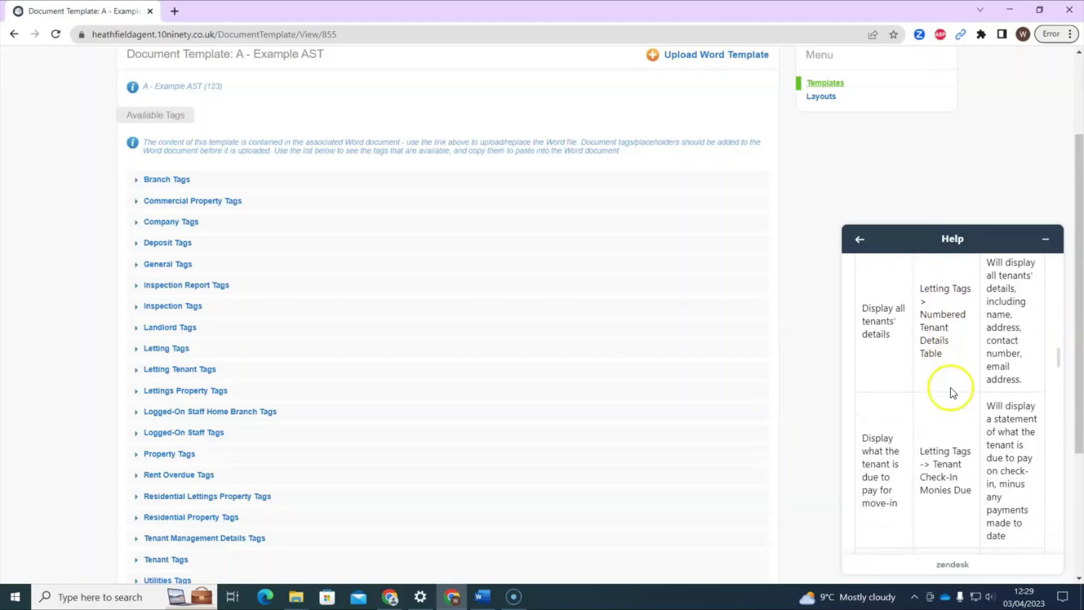
{"action": "scroll", "coordinate": [956, 389], "scroll_direction": "down", "scroll_amount": 6}
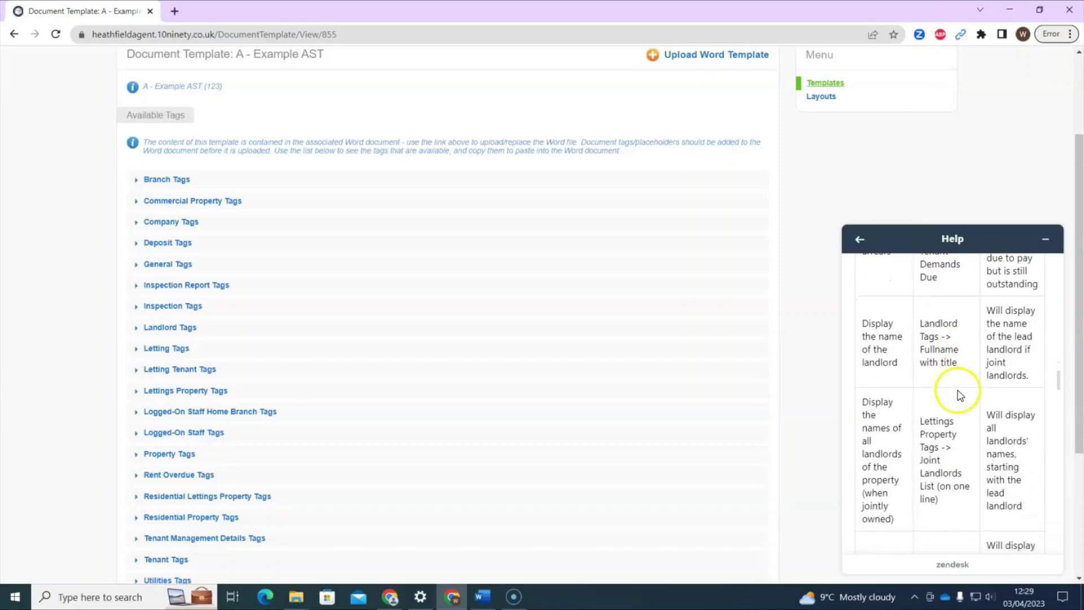
{"action": "scroll", "coordinate": [962, 397], "scroll_direction": "down", "scroll_amount": 5}
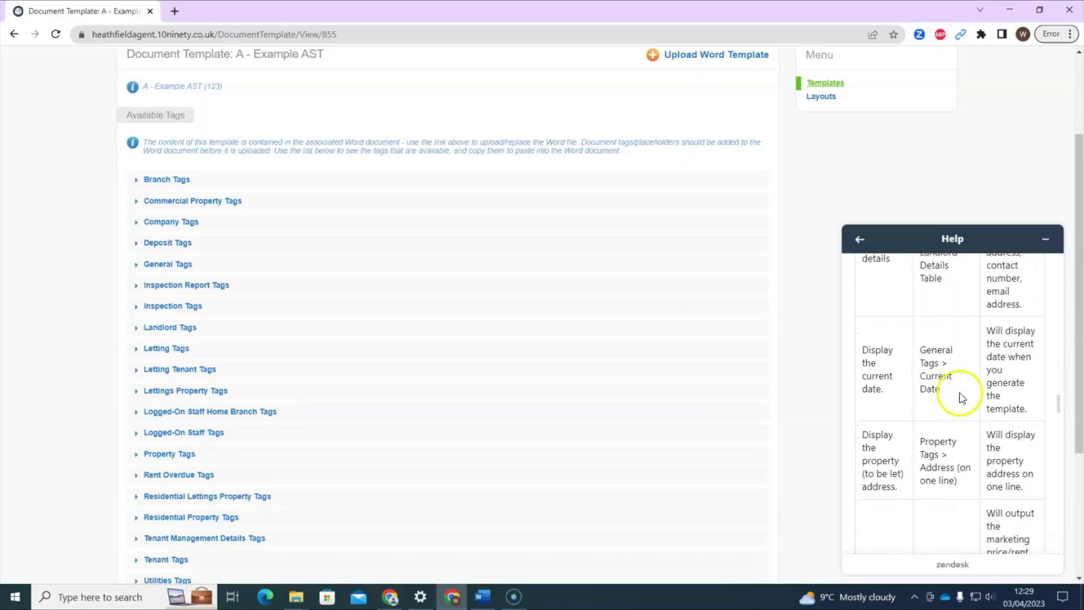
{"action": "scroll", "coordinate": [960, 395], "scroll_direction": "up", "scroll_amount": 1}
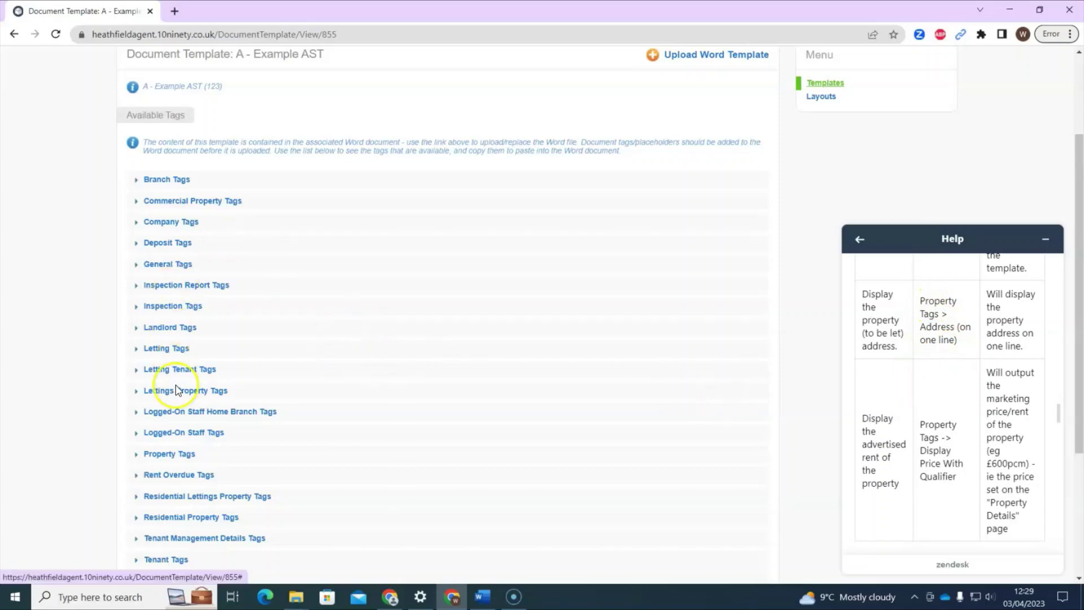
{"action": "left_click", "coordinate": [189, 455]}
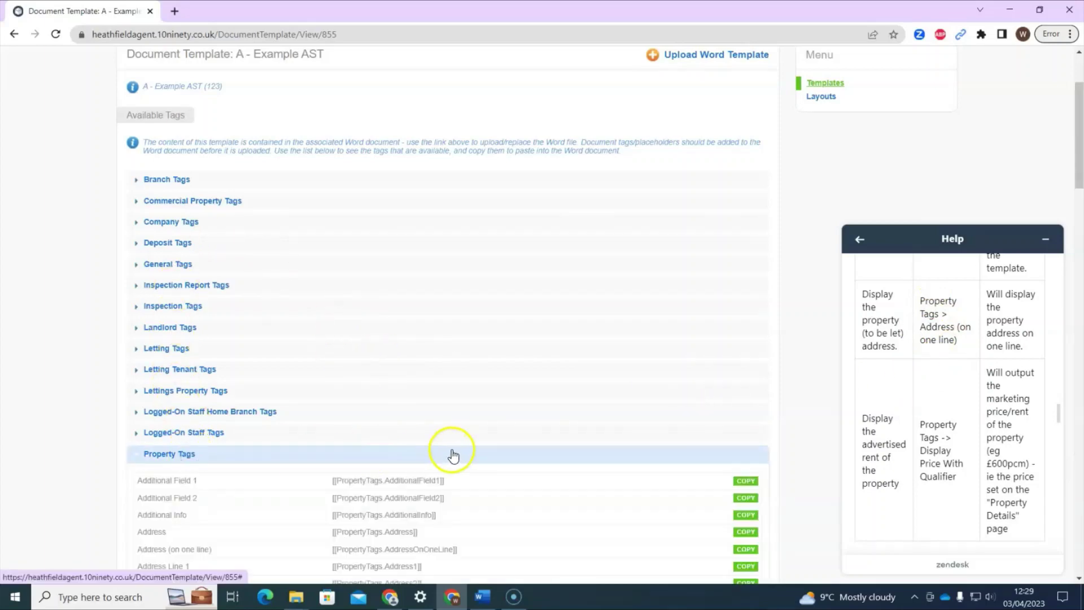
Step: Copy the Address (on one line) property tag and replace the <<property address>> placeholder in the Word agreement's opening paragraph with [[PropertyTags.AddressOnOneLine]]
{"action": "scroll", "coordinate": [453, 455], "scroll_direction": "down", "scroll_amount": 1}
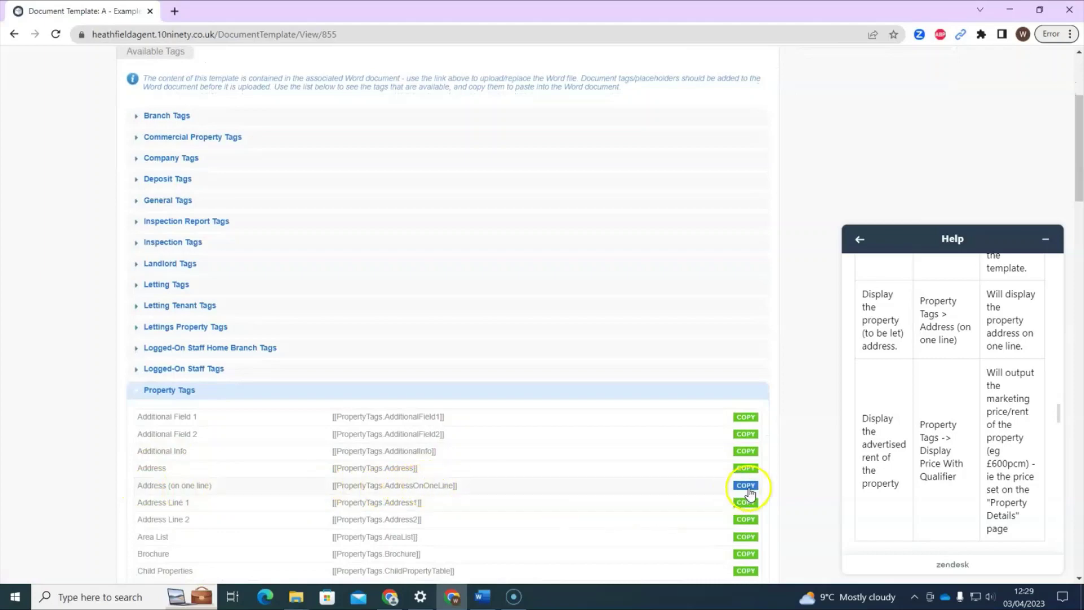
{"action": "left_click", "coordinate": [485, 594]}
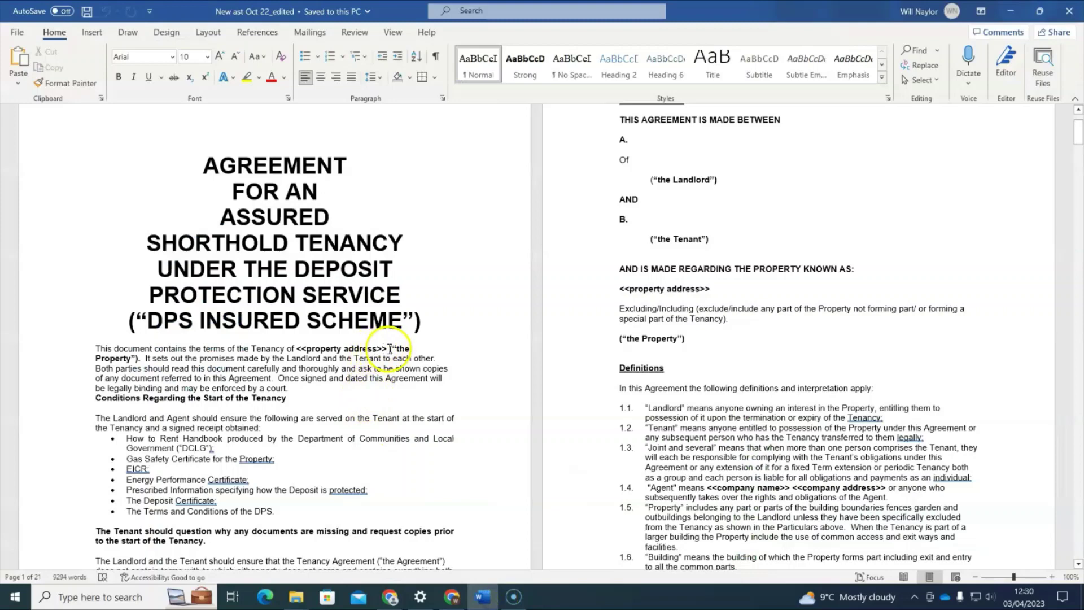
{"action": "left_click_drag", "start_coordinate": [302, 346], "coordinate": [297, 348]}
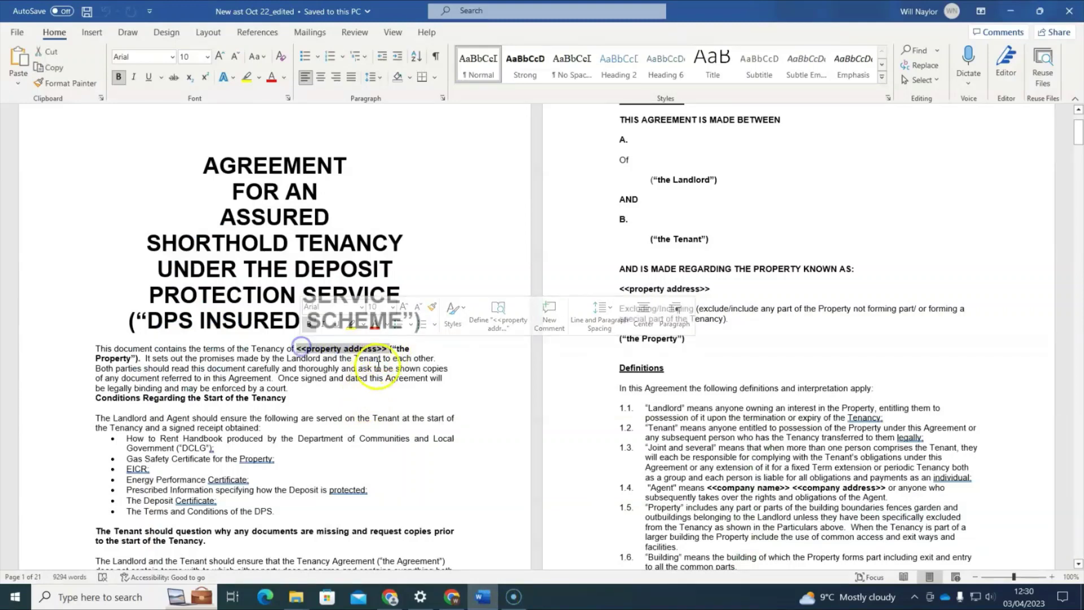
{"action": "type", "text": "[[PropertyTags.AddressOnOneLine]]"}
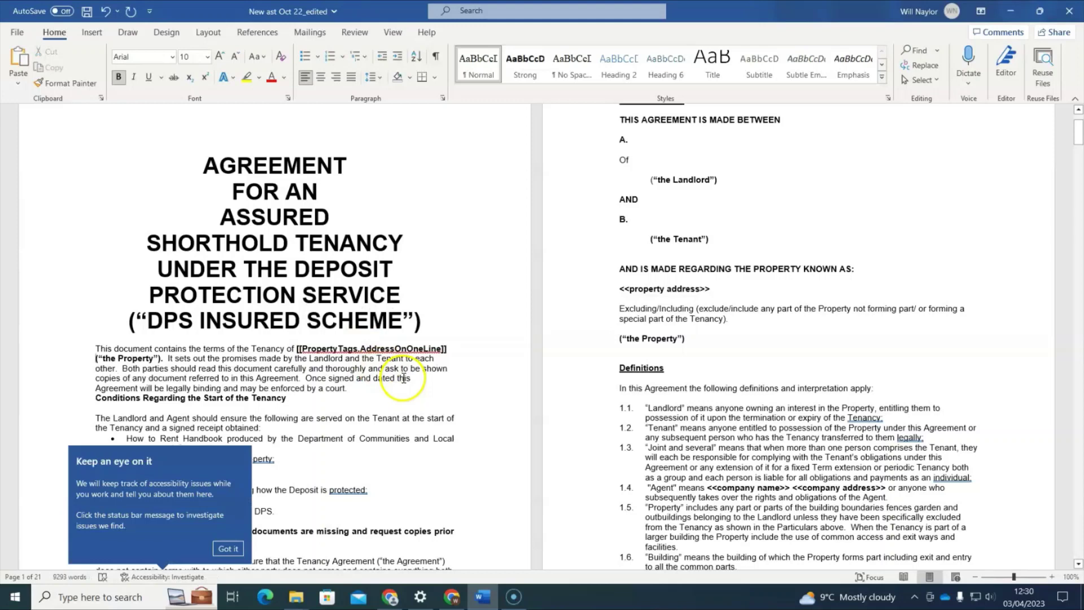
{"action": "left_click", "coordinate": [228, 547]}
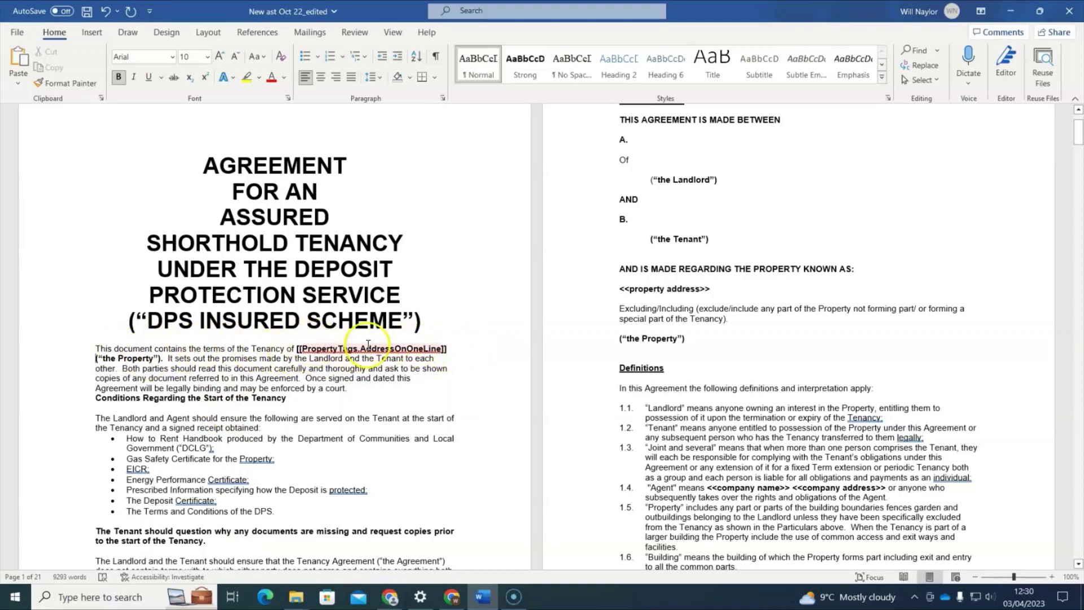
Step: Look up the current date entry in the Chrome tags guide and copy the Current Date tag from General Tags on the template page
{"action": "scroll", "coordinate": [305, 353], "scroll_direction": "down", "scroll_amount": 3}
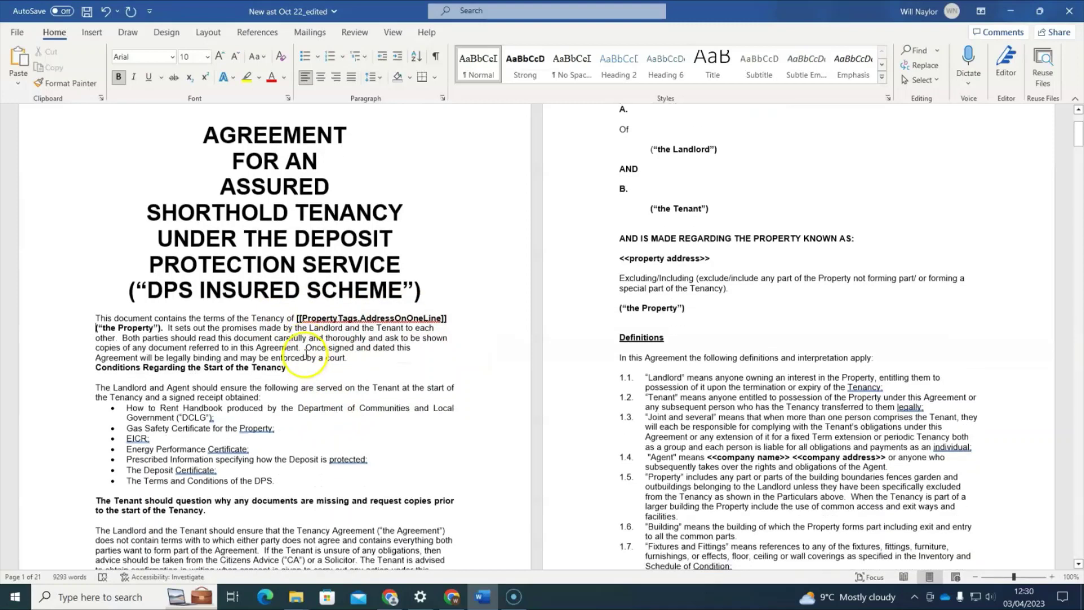
{"action": "scroll", "coordinate": [306, 352], "scroll_direction": "down", "scroll_amount": 1}
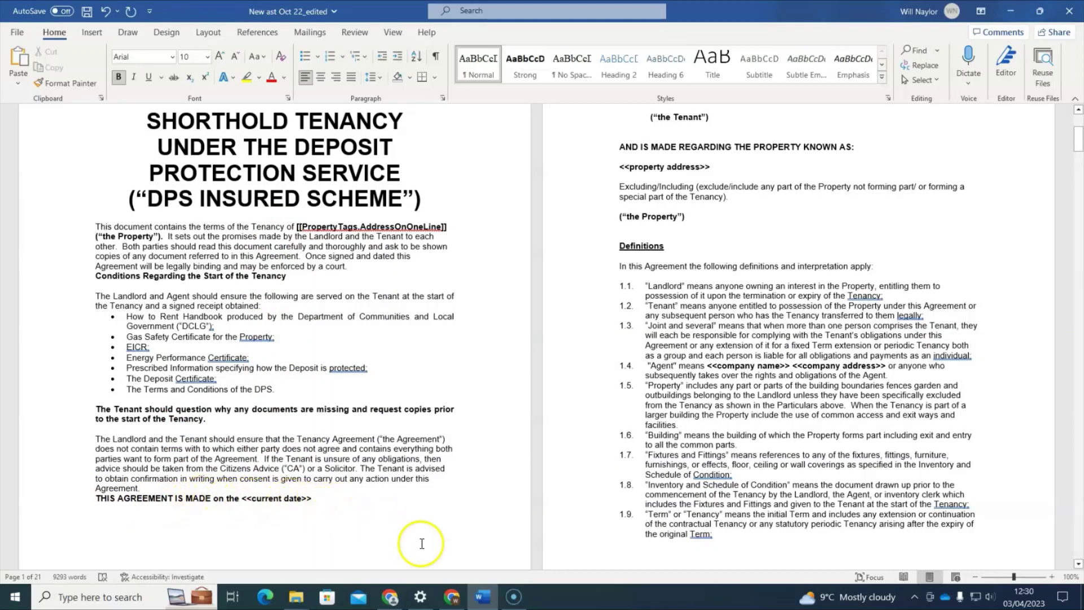
{"action": "left_click", "coordinate": [452, 598]}
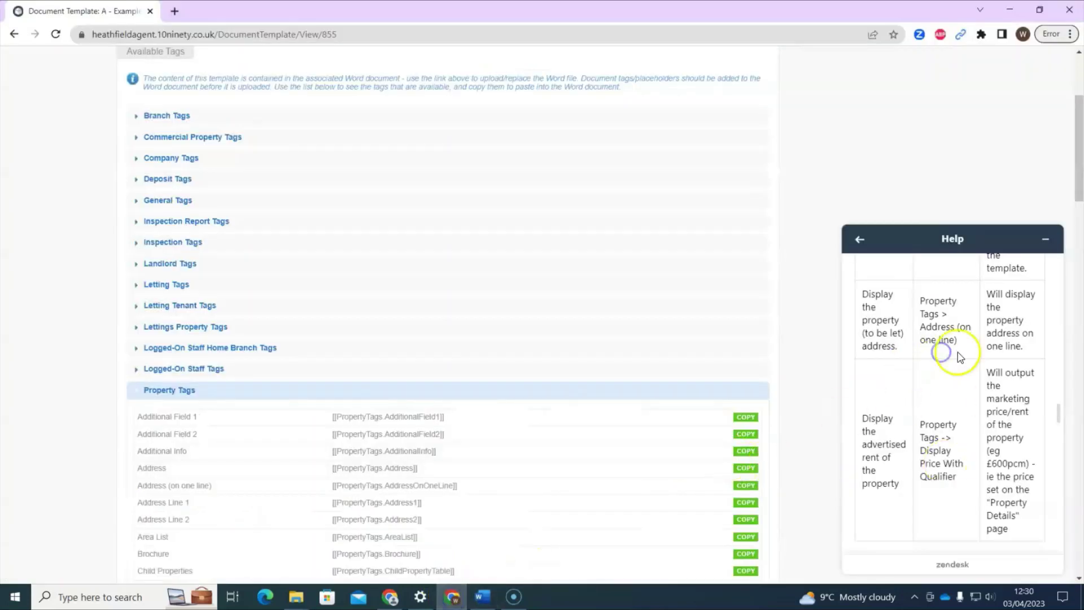
{"action": "scroll", "coordinate": [949, 418], "scroll_direction": "up", "scroll_amount": 5}
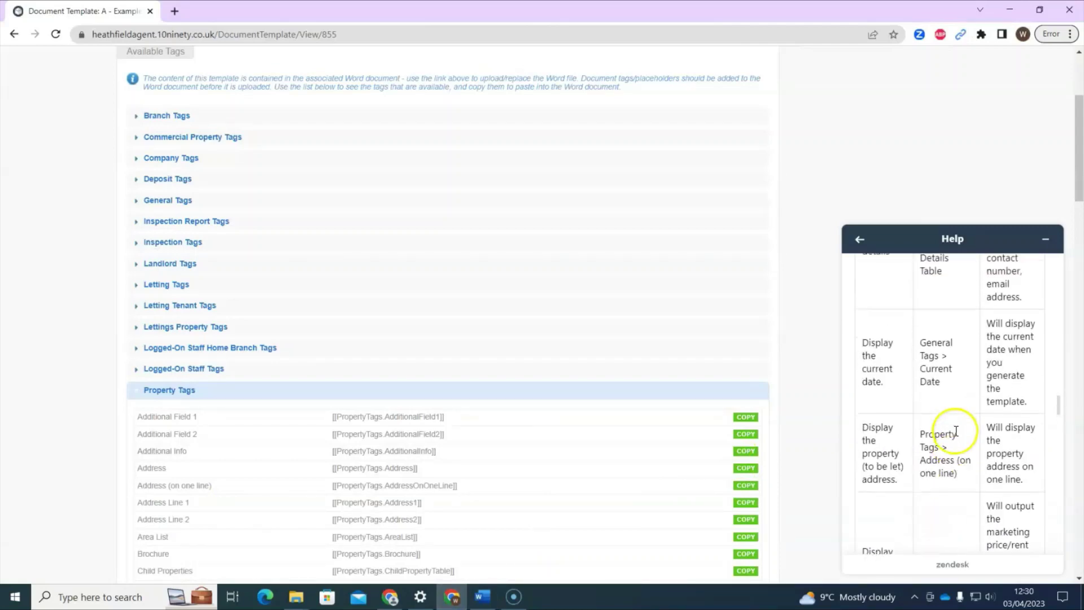
{"action": "scroll", "coordinate": [958, 443], "scroll_direction": "down", "scroll_amount": 3}
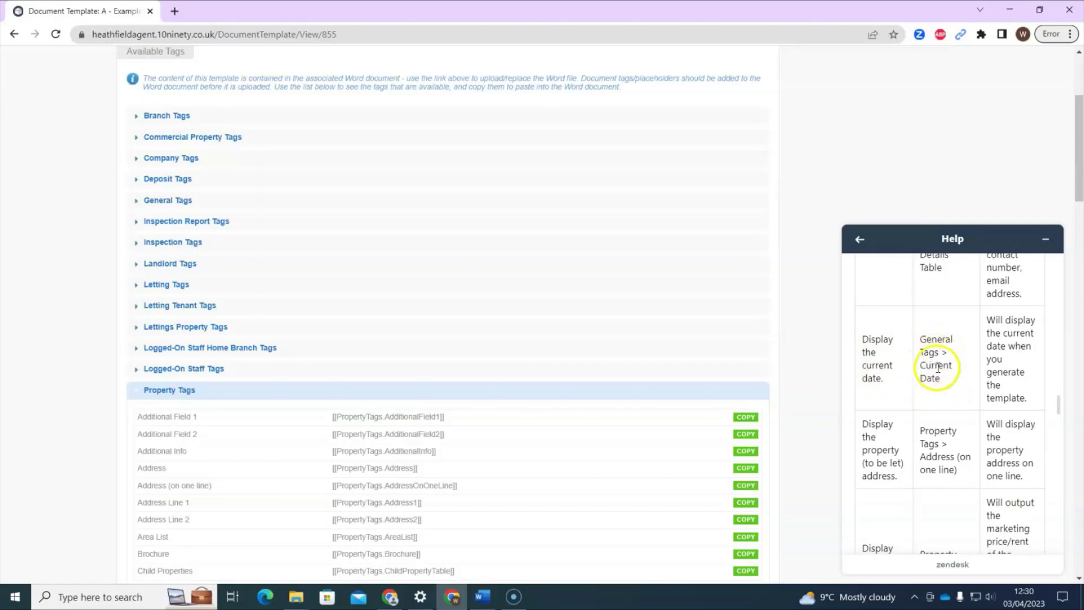
{"action": "left_click", "coordinate": [255, 394]}
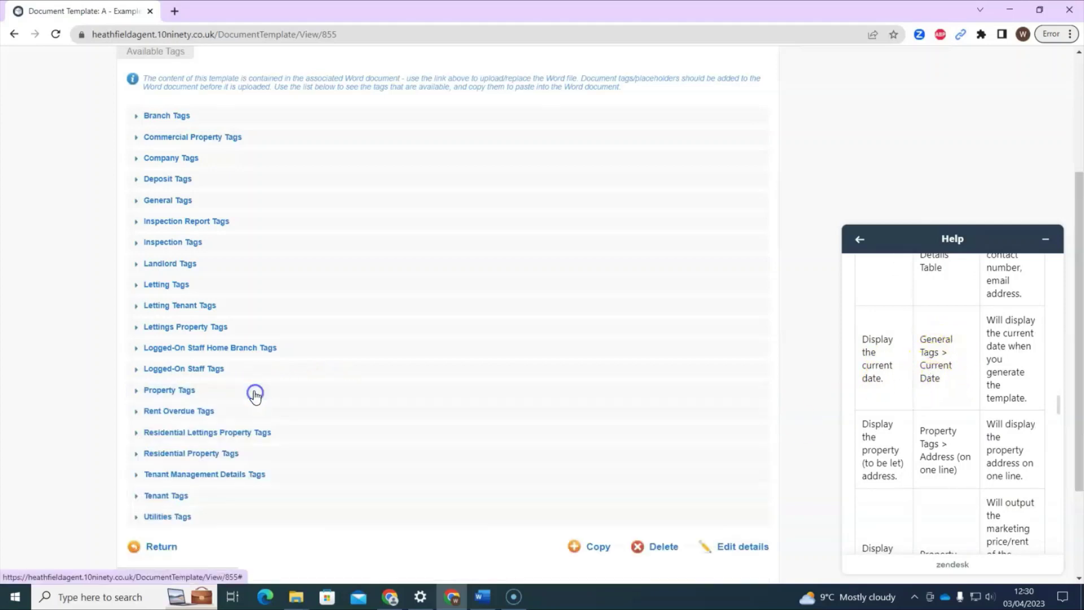
{"action": "left_click", "coordinate": [163, 205]}
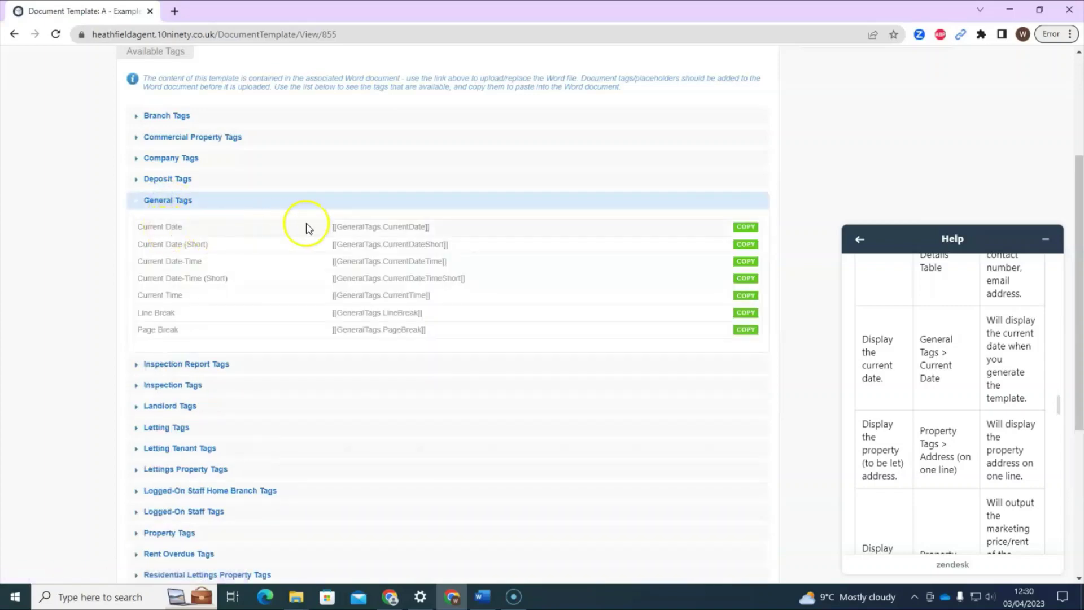
{"action": "left_click", "coordinate": [745, 227]}
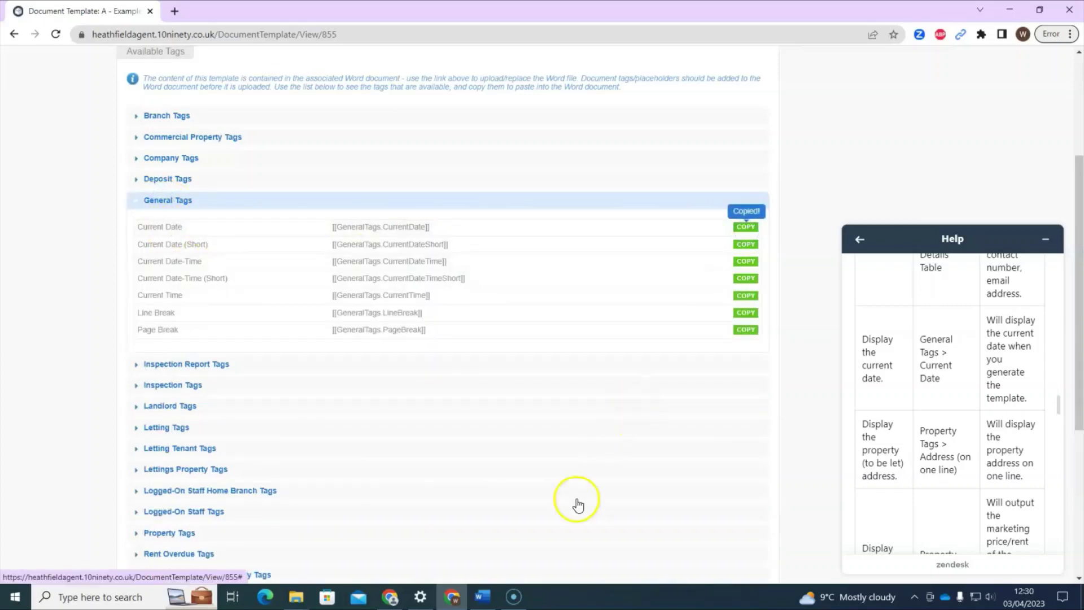
Step: Switch to the Word agreement and replace the <<current date>> placeholder after "THIS AGREEMENT IS MADE on the" with [[GeneralTags.CurrentDate]]
{"action": "left_click", "coordinate": [483, 597]}
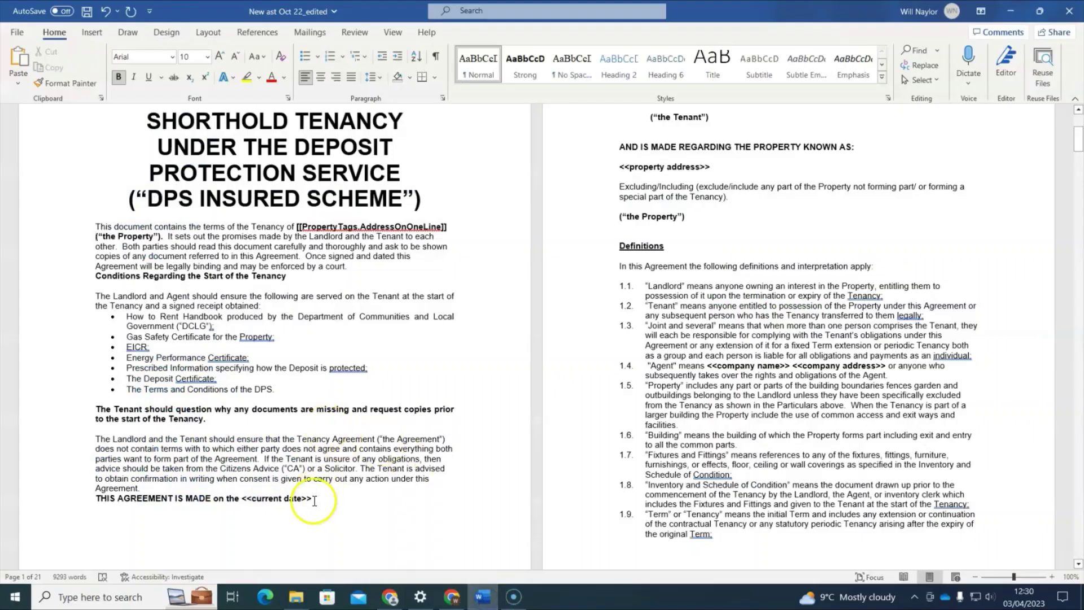
{"action": "left_click_drag", "start_coordinate": [315, 497], "coordinate": [242, 498]}
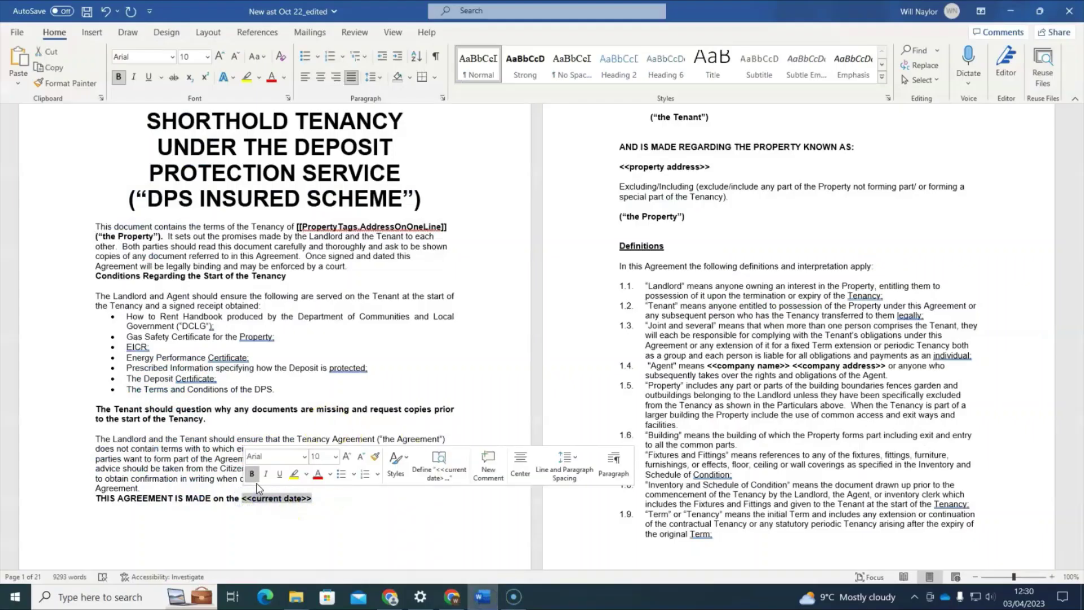
{"action": "key", "text": "ctrl+v"}
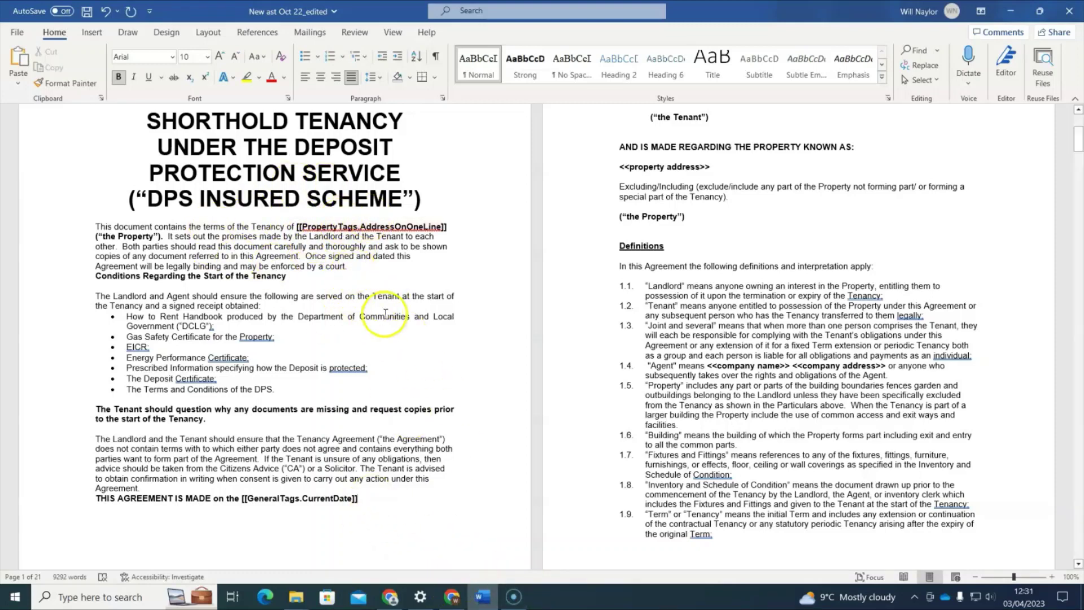
{"action": "left_click", "coordinate": [447, 358]}
Step: Return to the template page in Chrome, collapse General Tags and review the guide's lettings template tags from the landlord entries back to the tenancy dates
{"action": "left_click", "coordinate": [451, 596]}
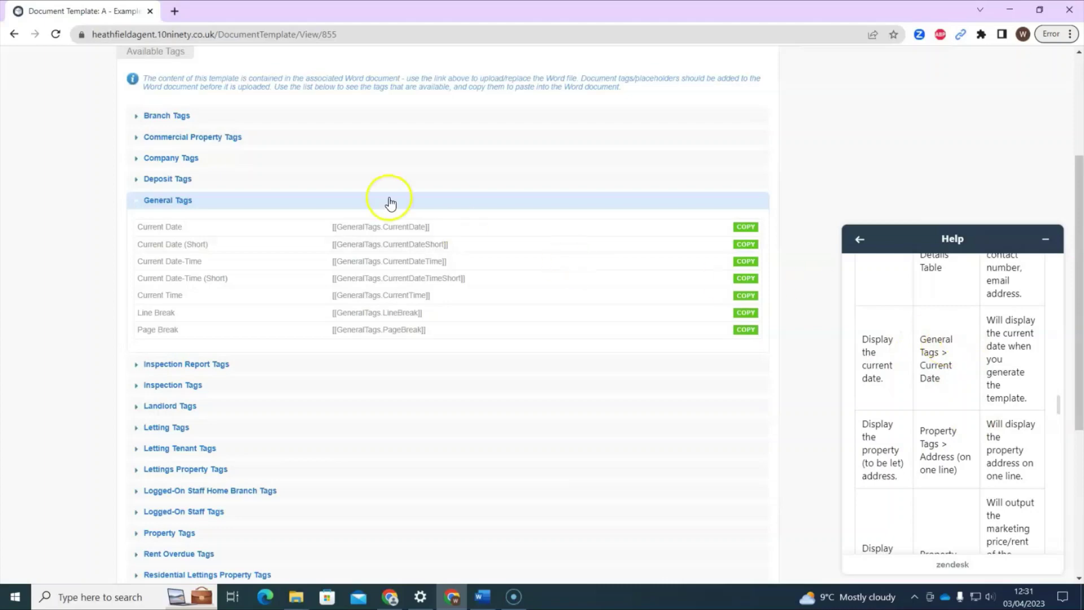
{"action": "left_click", "coordinate": [176, 202]}
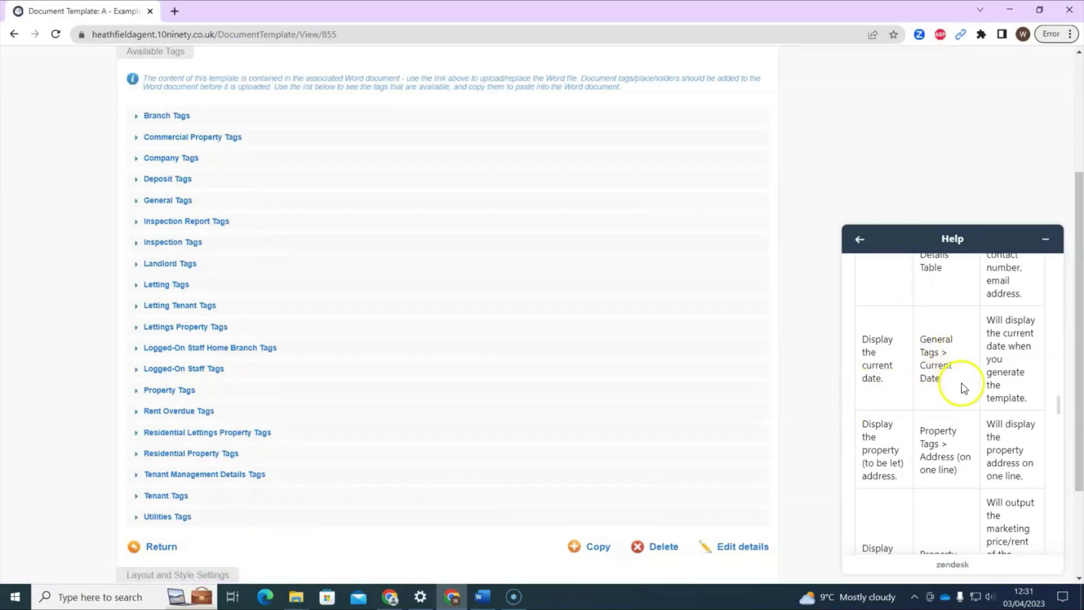
{"action": "scroll", "coordinate": [964, 389], "scroll_direction": "up", "scroll_amount": 5}
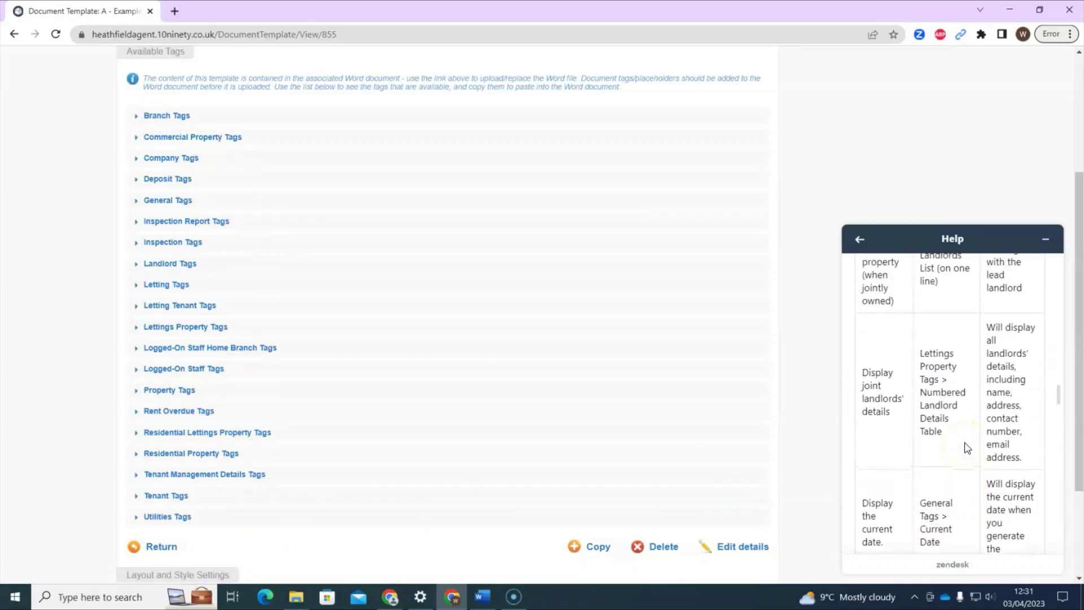
{"action": "scroll", "coordinate": [965, 447], "scroll_direction": "up", "scroll_amount": 2}
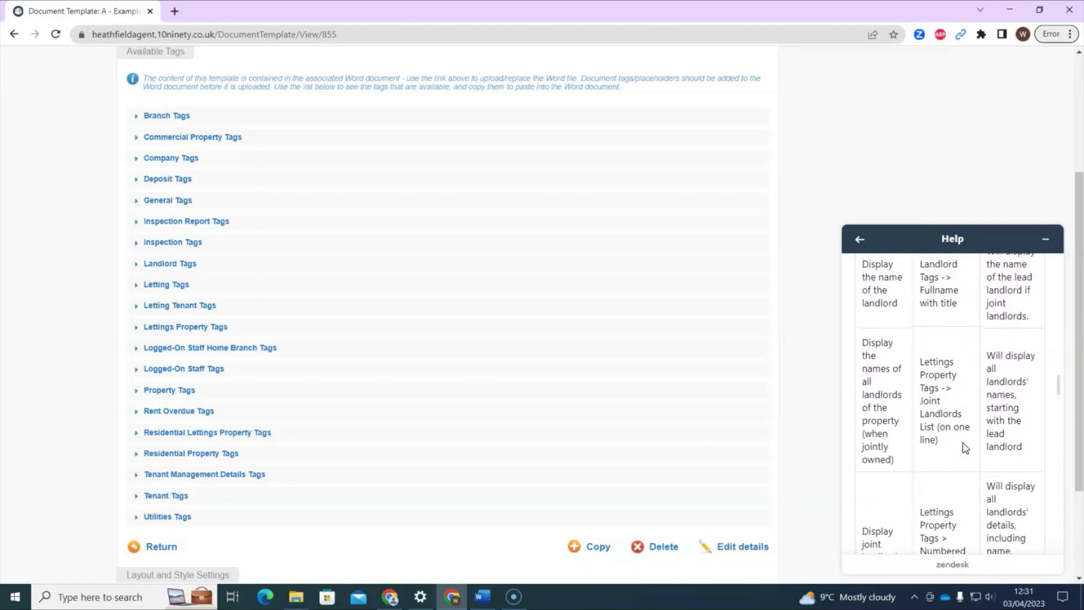
{"action": "scroll", "coordinate": [965, 447], "scroll_direction": "up", "scroll_amount": 3}
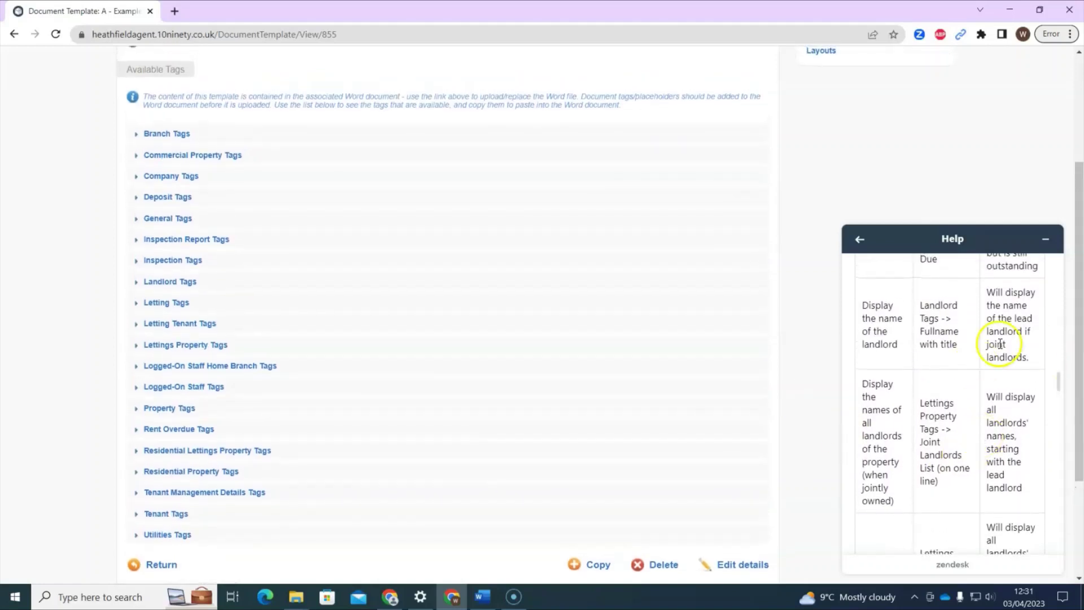
{"action": "scroll", "coordinate": [967, 406], "scroll_direction": "up", "scroll_amount": 6}
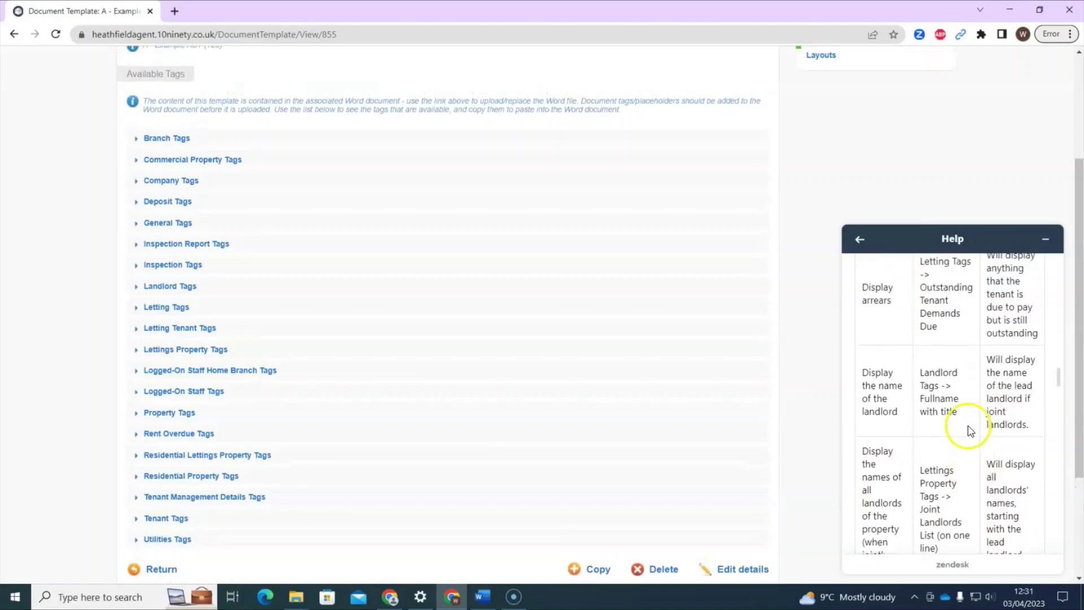
{"action": "scroll", "coordinate": [967, 426], "scroll_direction": "up", "scroll_amount": 8}
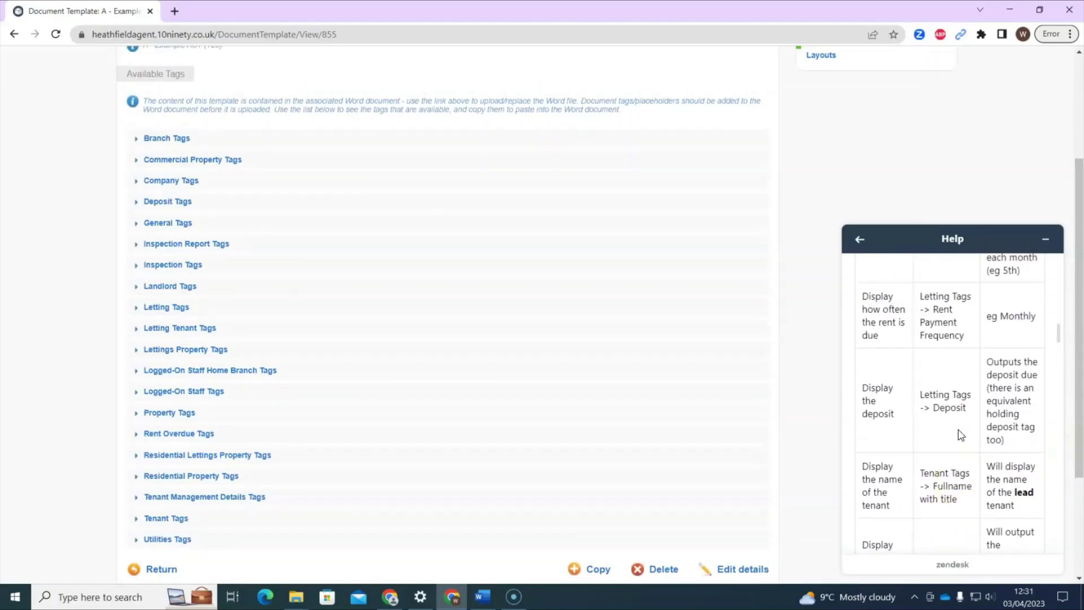
{"action": "scroll", "coordinate": [960, 435], "scroll_direction": "up", "scroll_amount": 8}
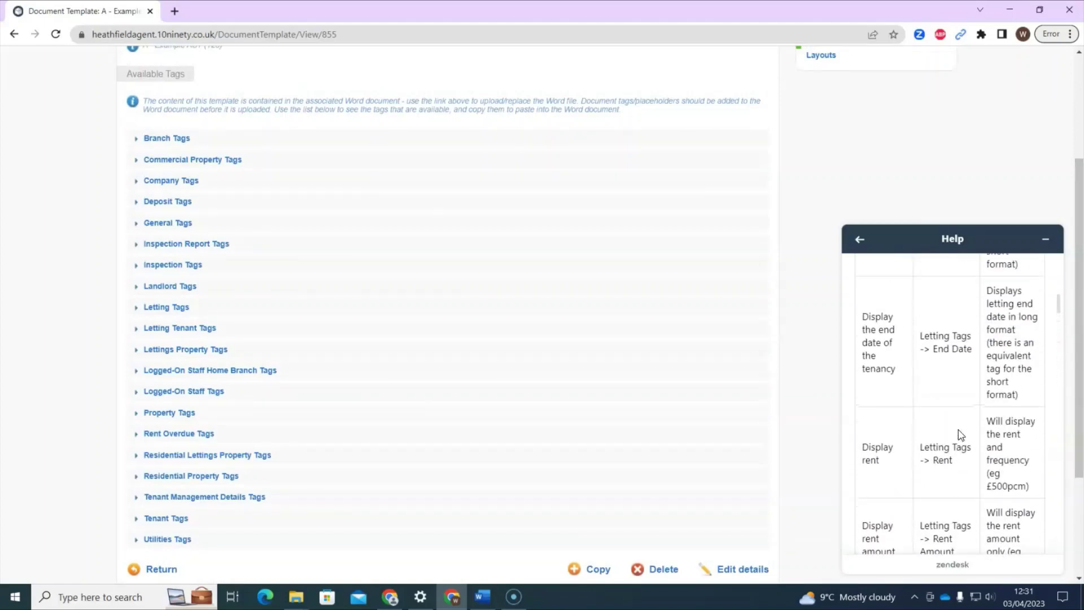
{"action": "scroll", "coordinate": [958, 435], "scroll_direction": "up", "scroll_amount": 3}
{"action": "scroll", "coordinate": [957, 435], "scroll_direction": "down", "scroll_amount": 2}
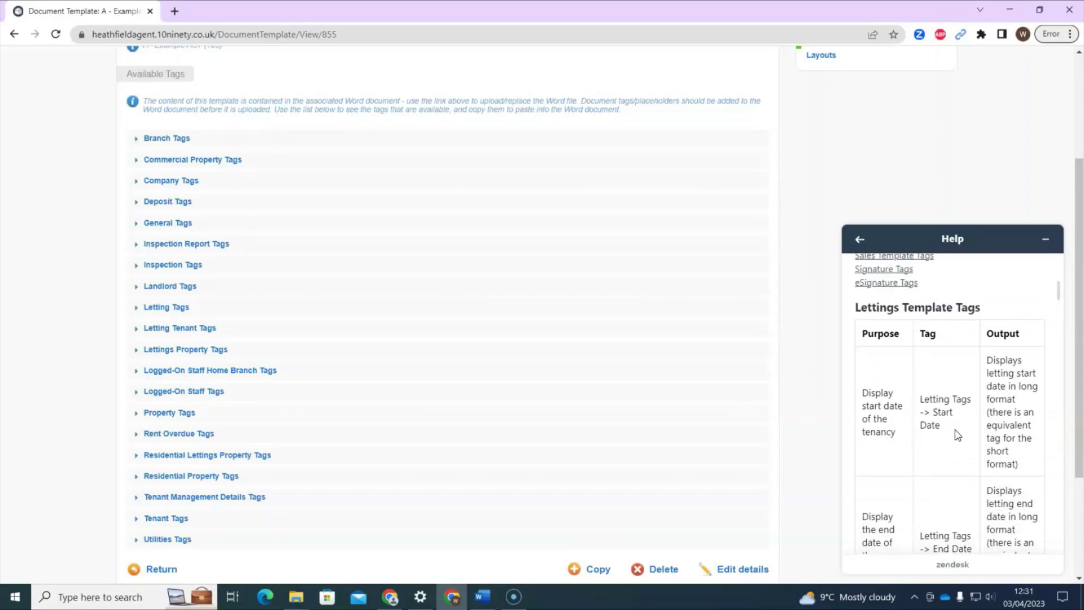
{"action": "scroll", "coordinate": [955, 435], "scroll_direction": "down", "scroll_amount": 1}
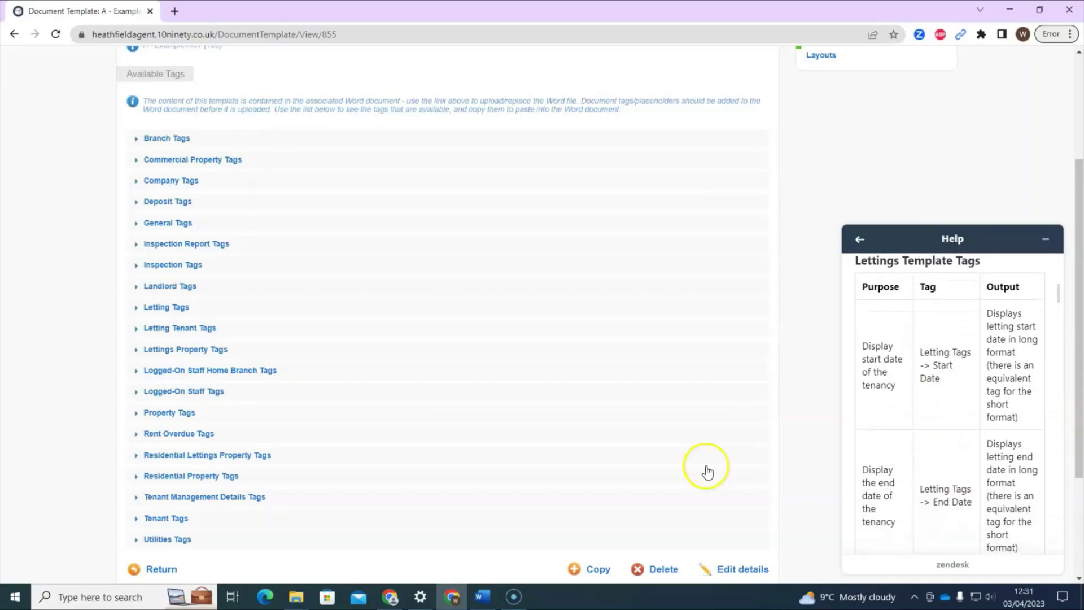
{"action": "left_click", "coordinate": [483, 597]}
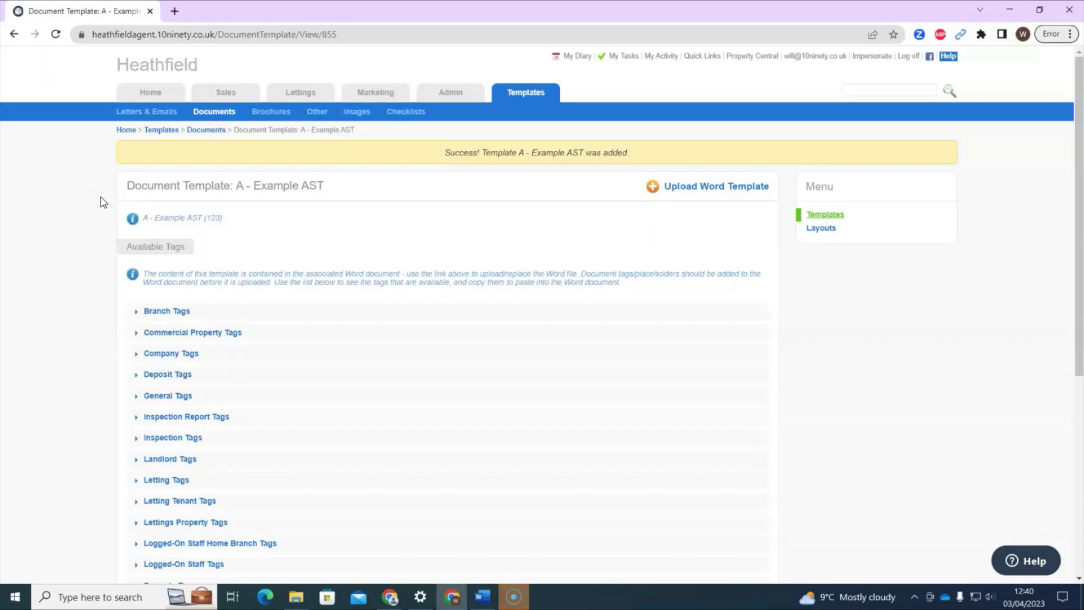
Step: Upload the Word file "New ast Oct 22_edited" from the ast folder as the Word template for A - Example AST and save it
{"action": "scroll", "coordinate": [195, 316], "scroll_direction": "down", "scroll_amount": 2}
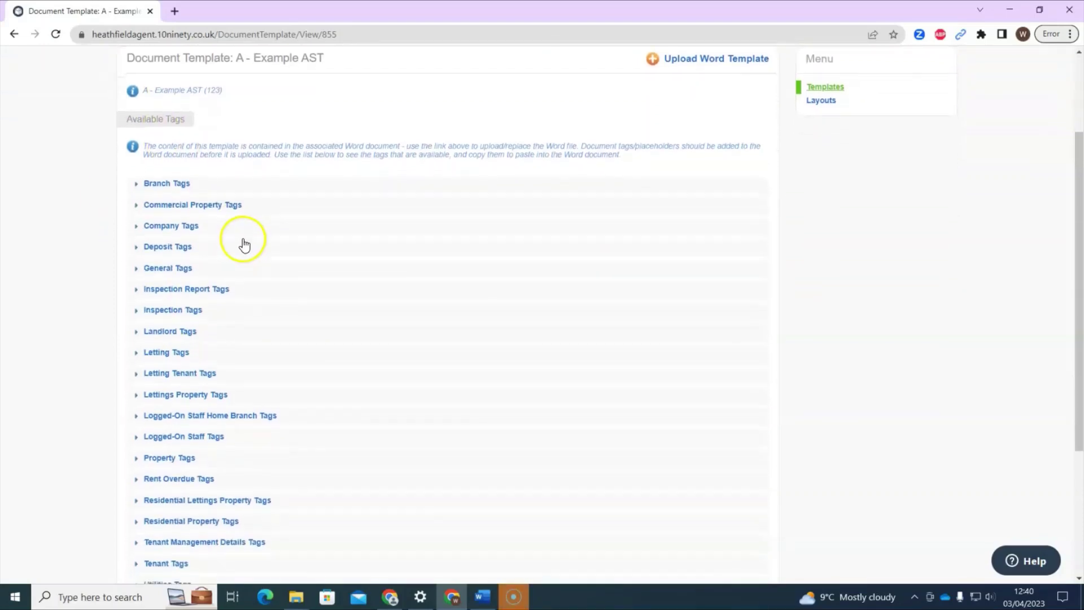
{"action": "scroll", "coordinate": [634, 360], "scroll_direction": "up", "scroll_amount": 2}
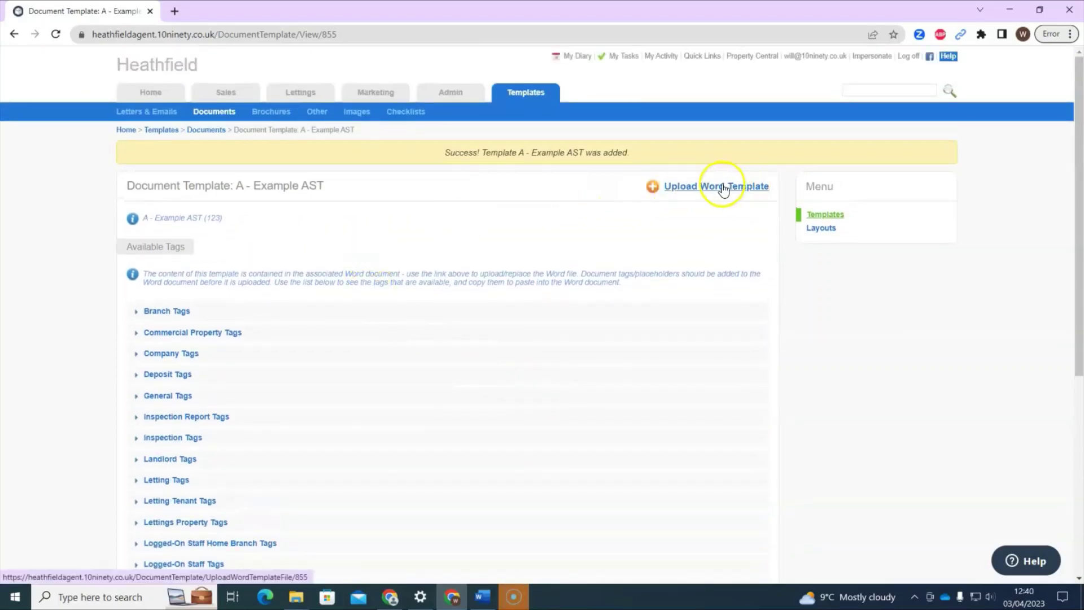
{"action": "left_click", "coordinate": [692, 188]}
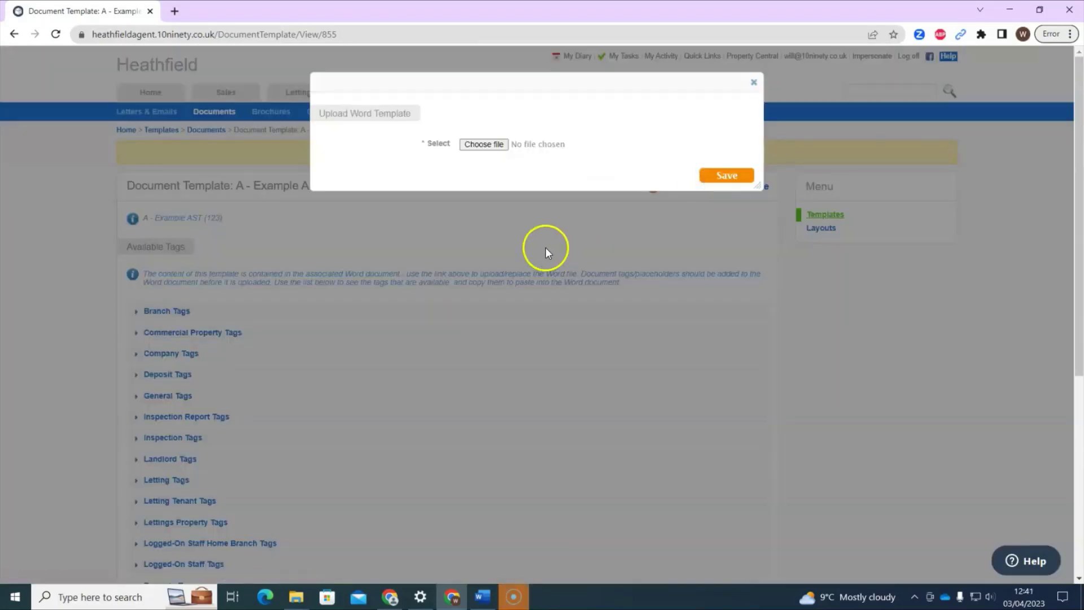
{"action": "left_click", "coordinate": [490, 144]}
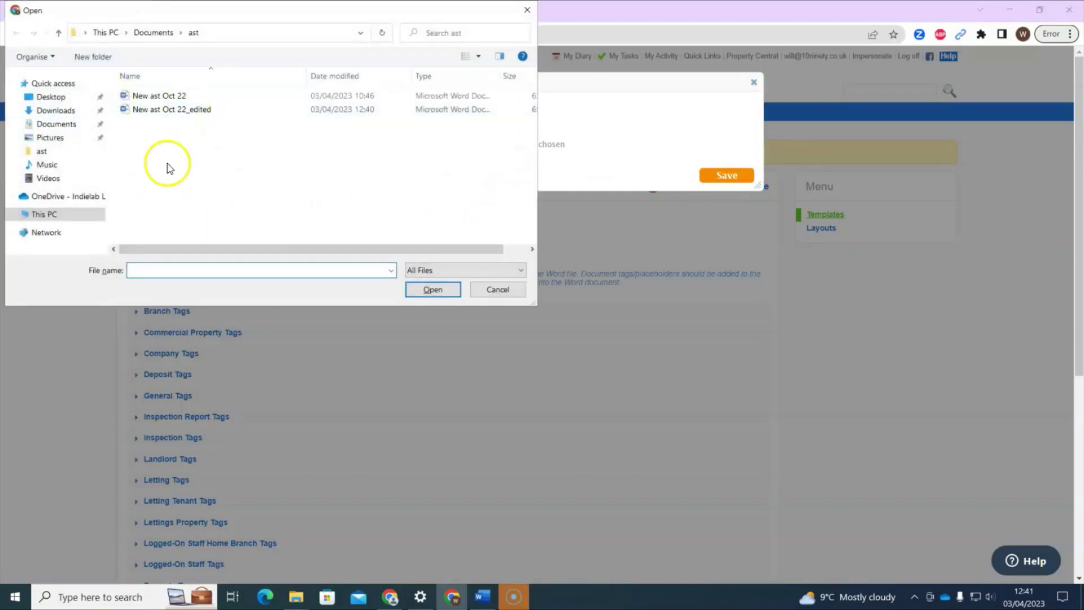
{"action": "left_click", "coordinate": [266, 109]}
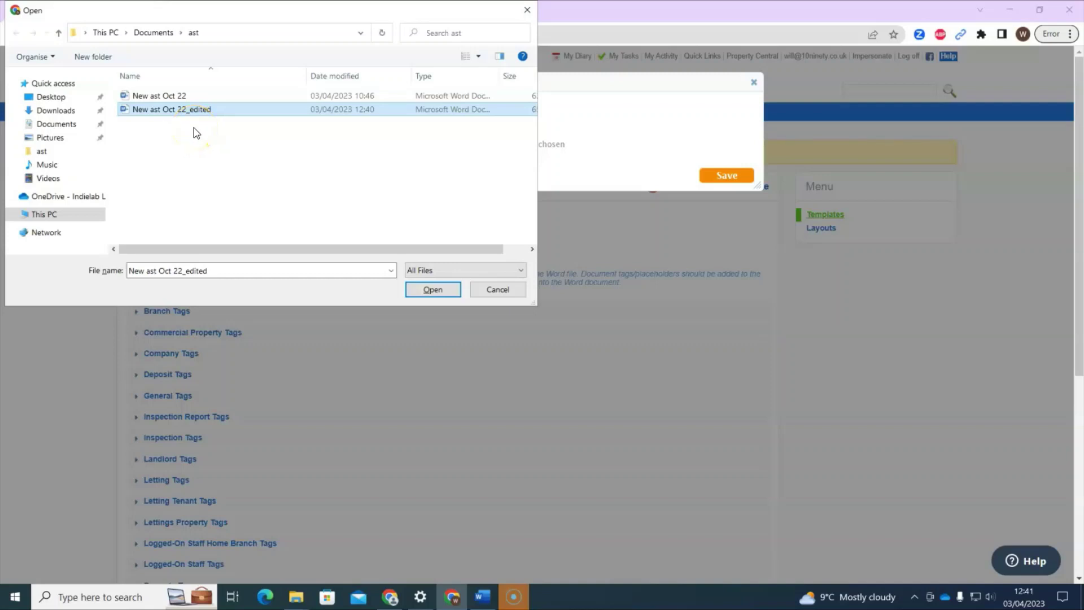
{"action": "left_click", "coordinate": [339, 76]}
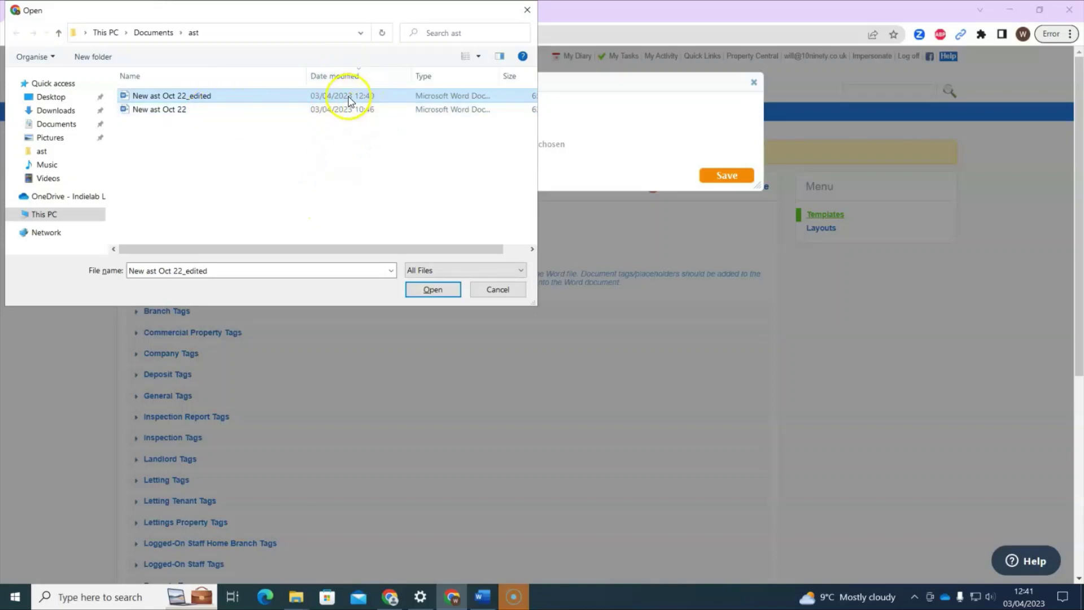
{"action": "left_click", "coordinate": [433, 289]}
{"action": "left_click", "coordinate": [727, 175]}
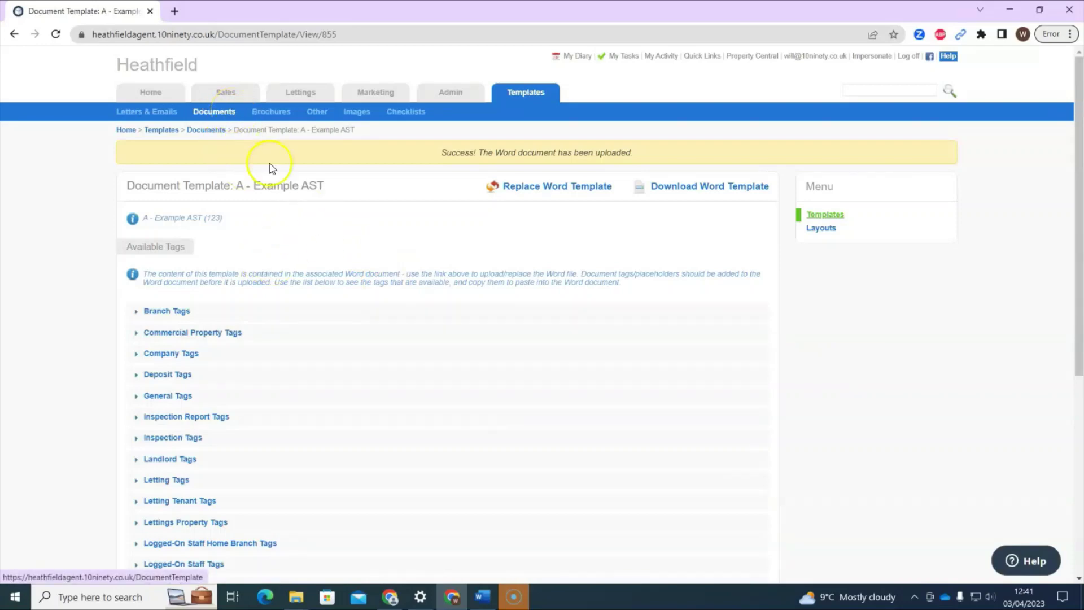
{"action": "scroll", "coordinate": [274, 226], "scroll_direction": "down", "scroll_amount": 3}
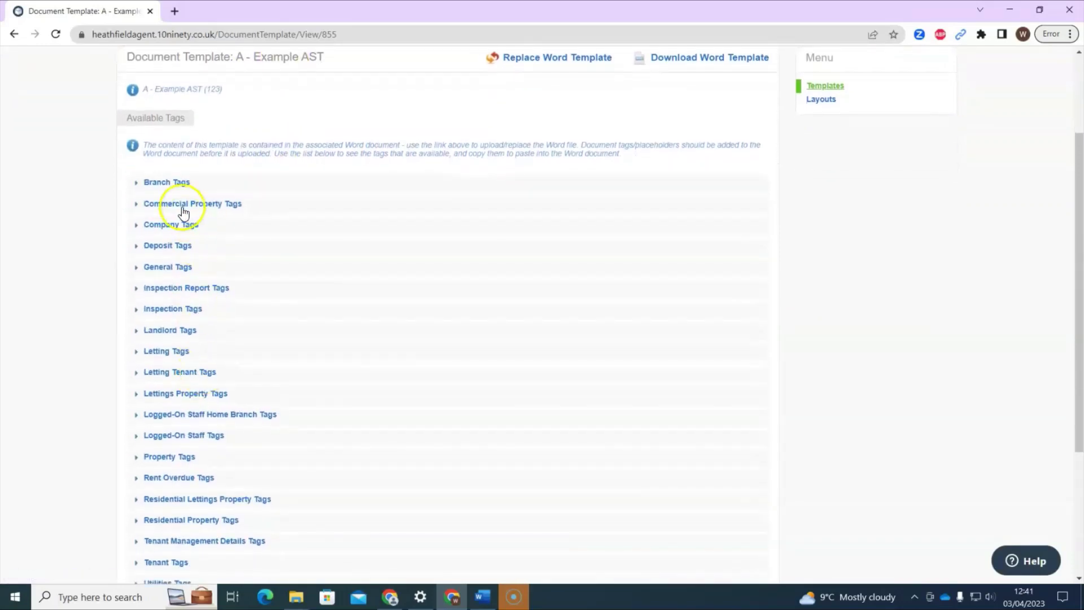
Step: Open the dashboard of letting #L0078 from the recent activity list in the Lettings area
{"action": "scroll", "coordinate": [571, 312], "scroll_direction": "up", "scroll_amount": 3}
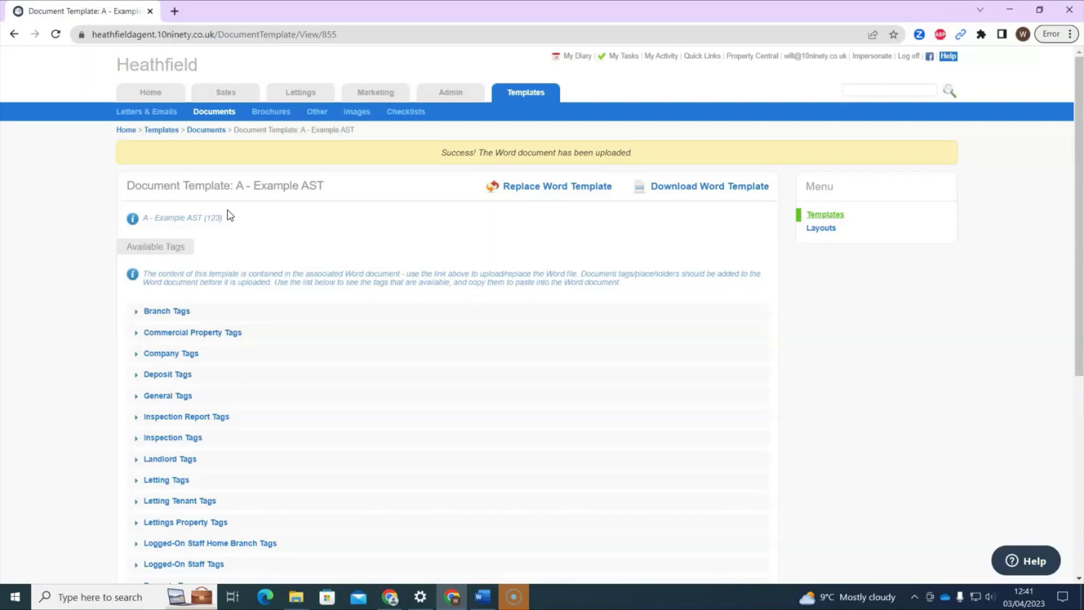
{"action": "left_click", "coordinate": [279, 87]}
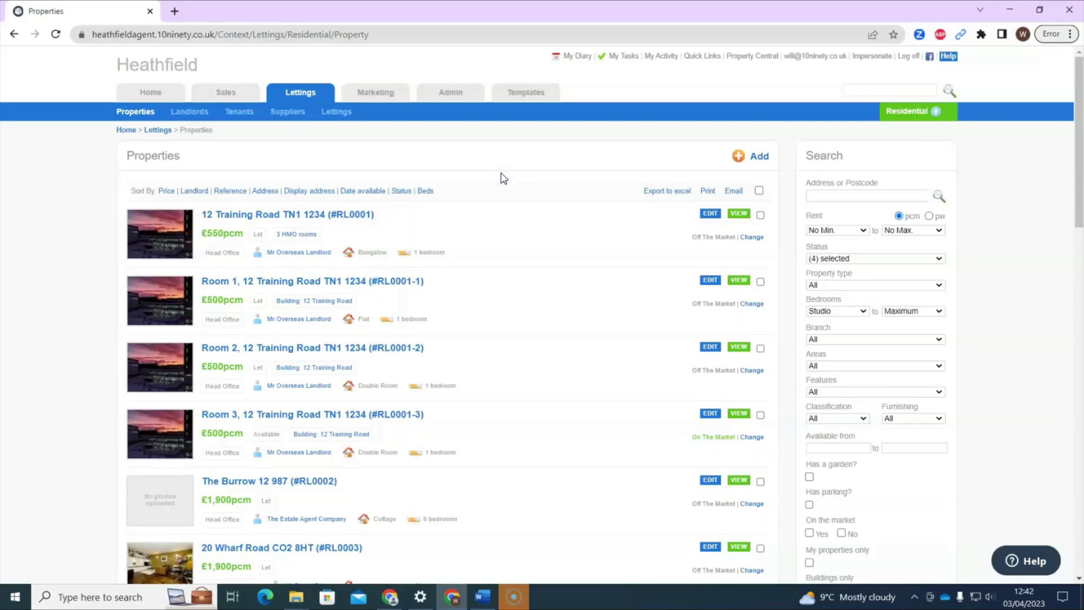
{"action": "left_click", "coordinate": [512, 197]}
{"action": "left_click", "coordinate": [659, 56]}
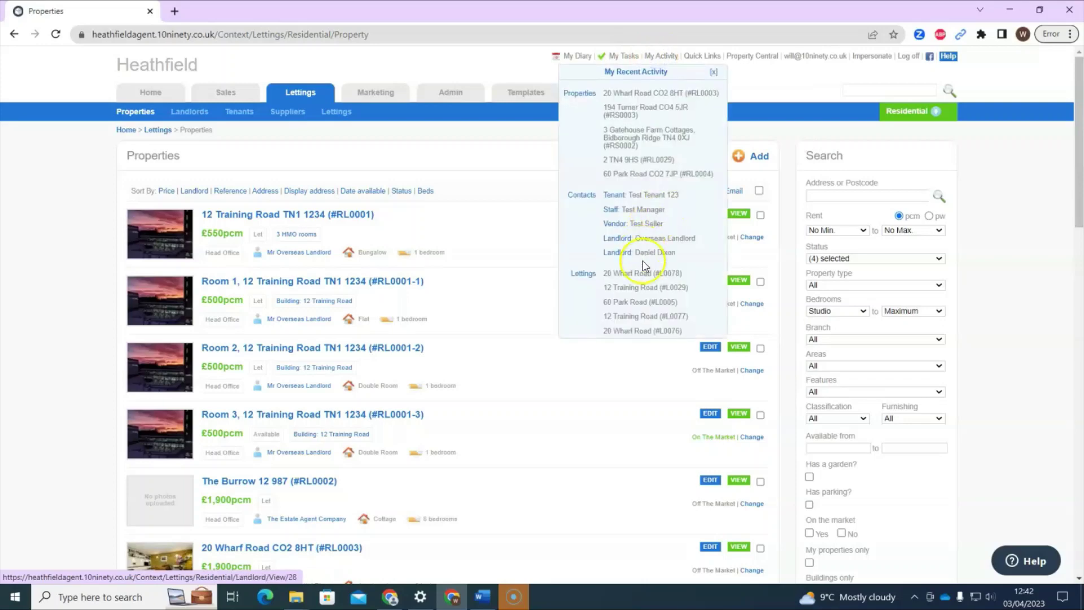
{"action": "left_click", "coordinate": [652, 275]}
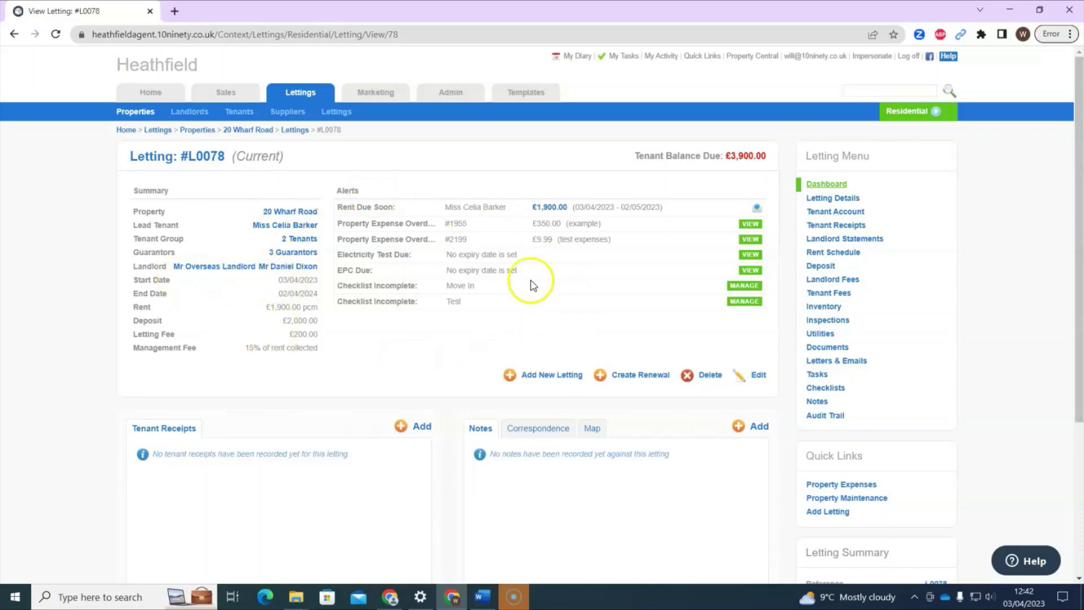
{"action": "left_click", "coordinate": [477, 232]}
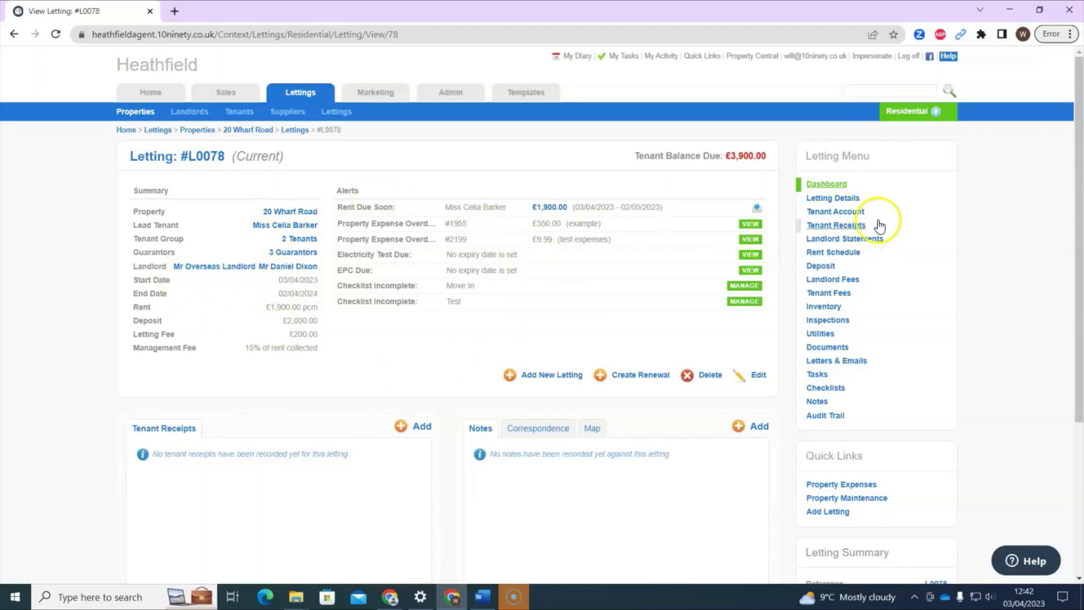
Step: Preview the A - Example AST document for this letting and check the merged property address and agreement date on the first page
{"action": "left_click", "coordinate": [840, 354]}
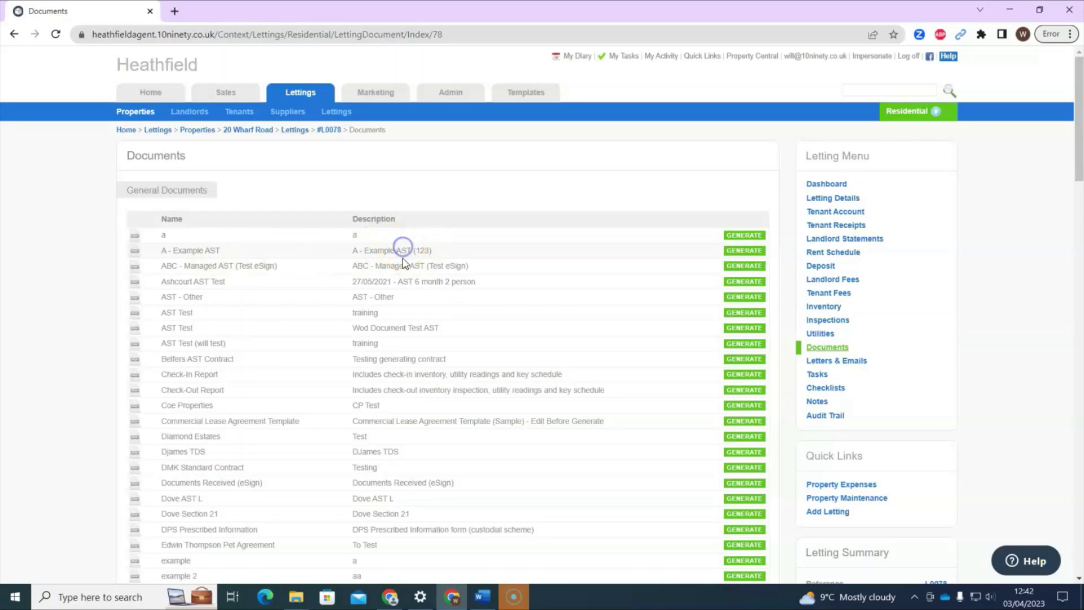
{"action": "left_click", "coordinate": [739, 254]}
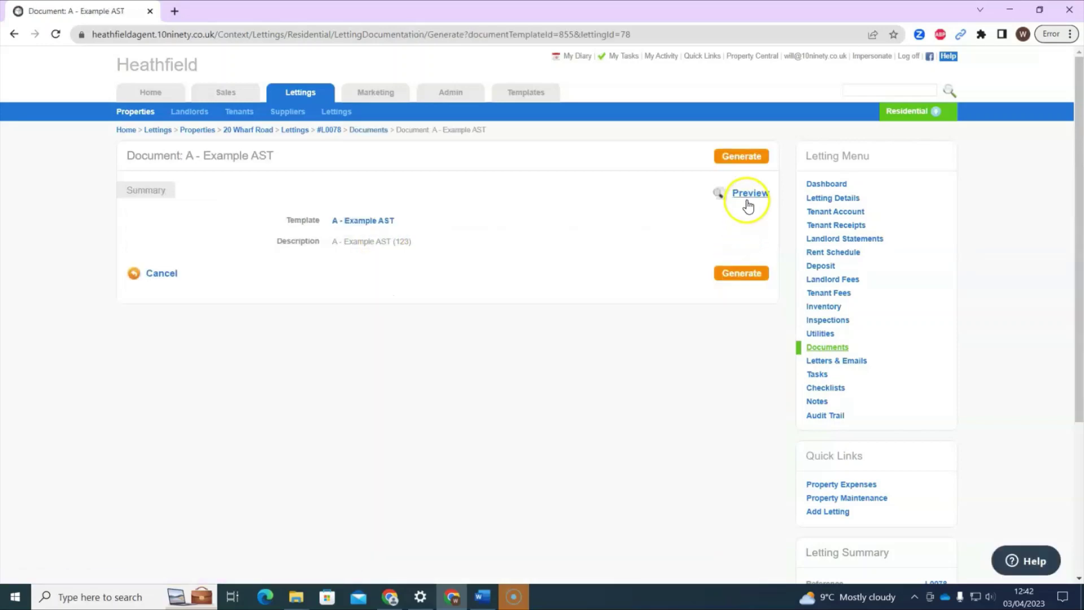
{"action": "left_click", "coordinate": [747, 196]}
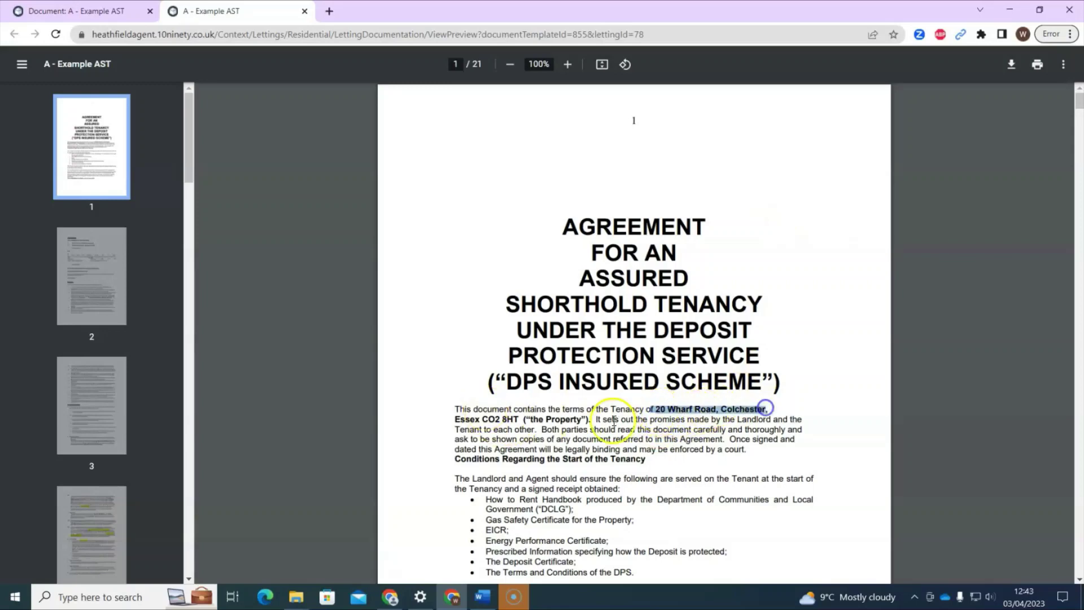
{"action": "left_click", "coordinate": [508, 425]}
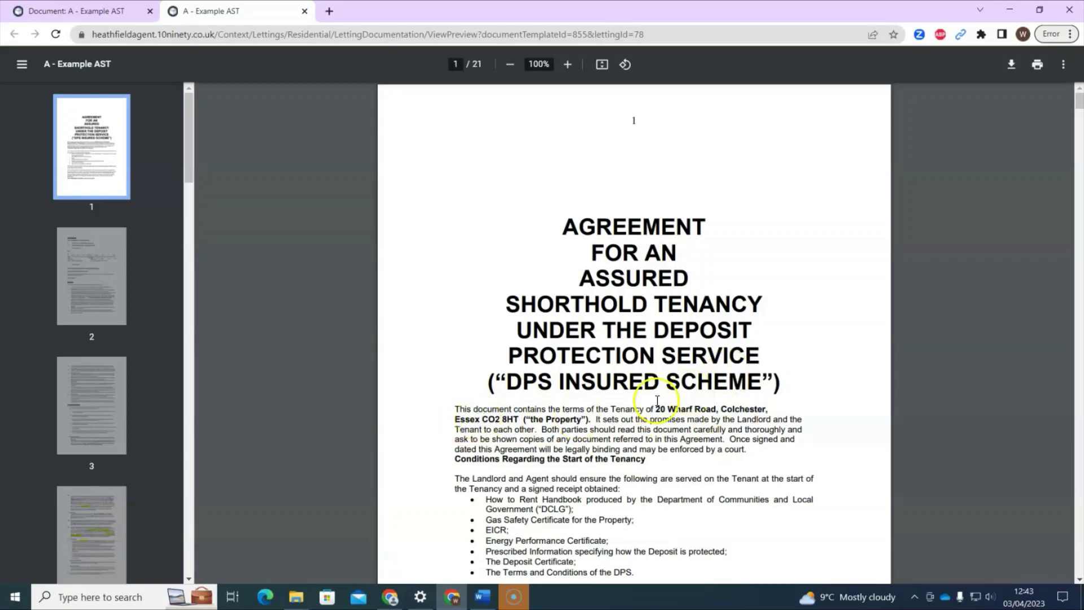
{"action": "left_click", "coordinate": [83, 11]}
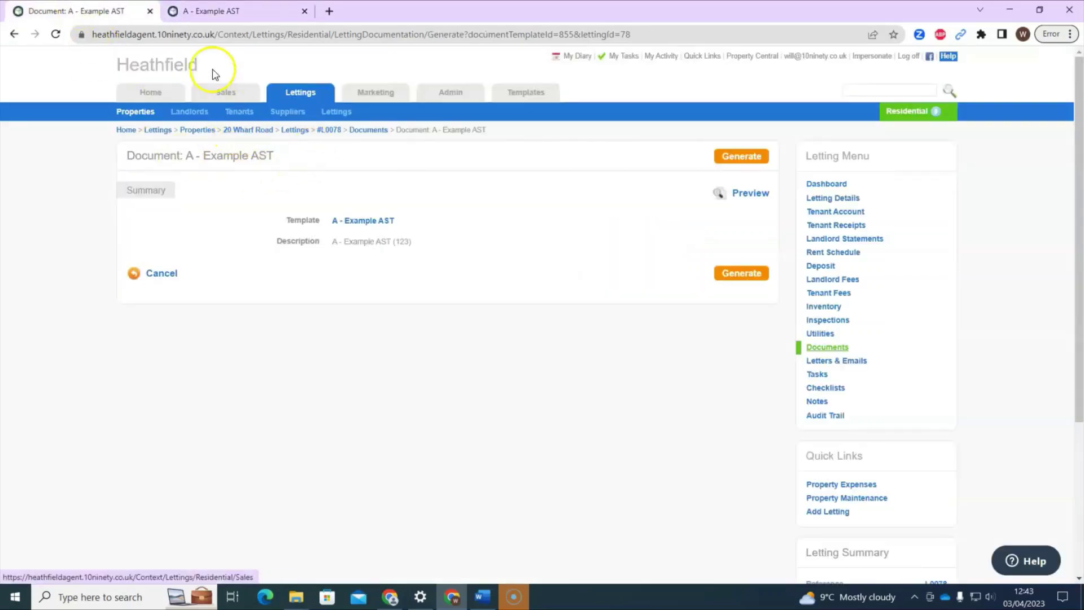
{"action": "left_click", "coordinate": [217, 16]}
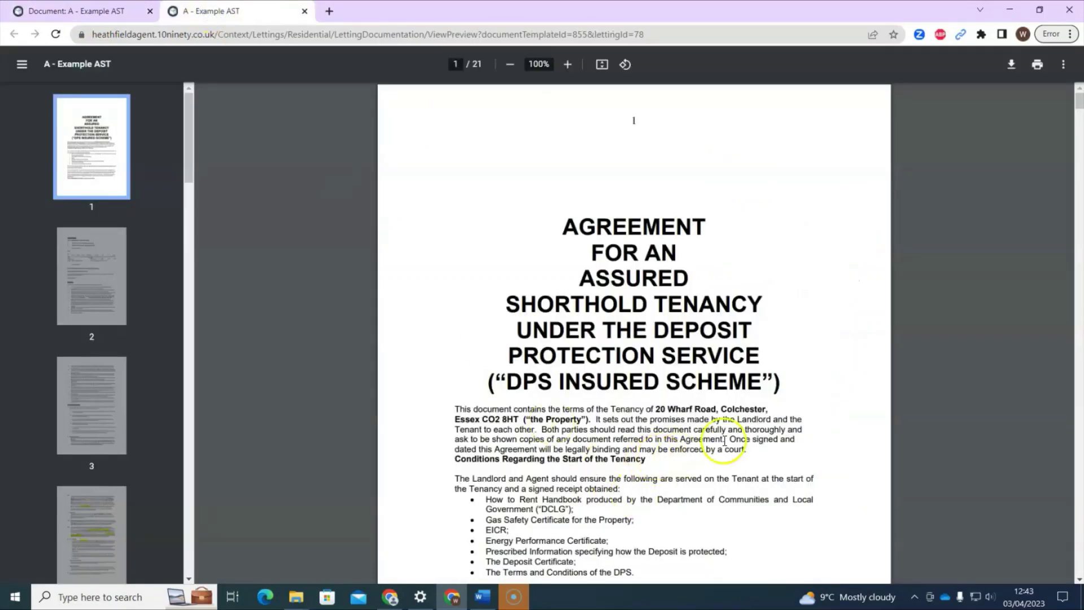
{"action": "scroll", "coordinate": [821, 422], "scroll_direction": "down", "scroll_amount": 3}
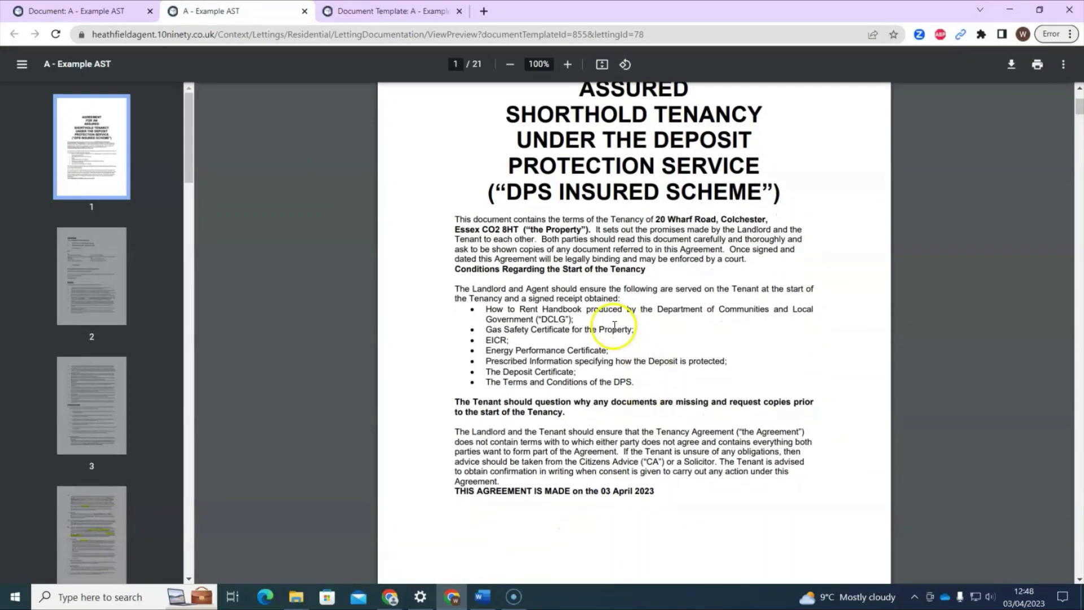
{"action": "scroll", "coordinate": [621, 184], "scroll_direction": "up", "scroll_amount": 2}
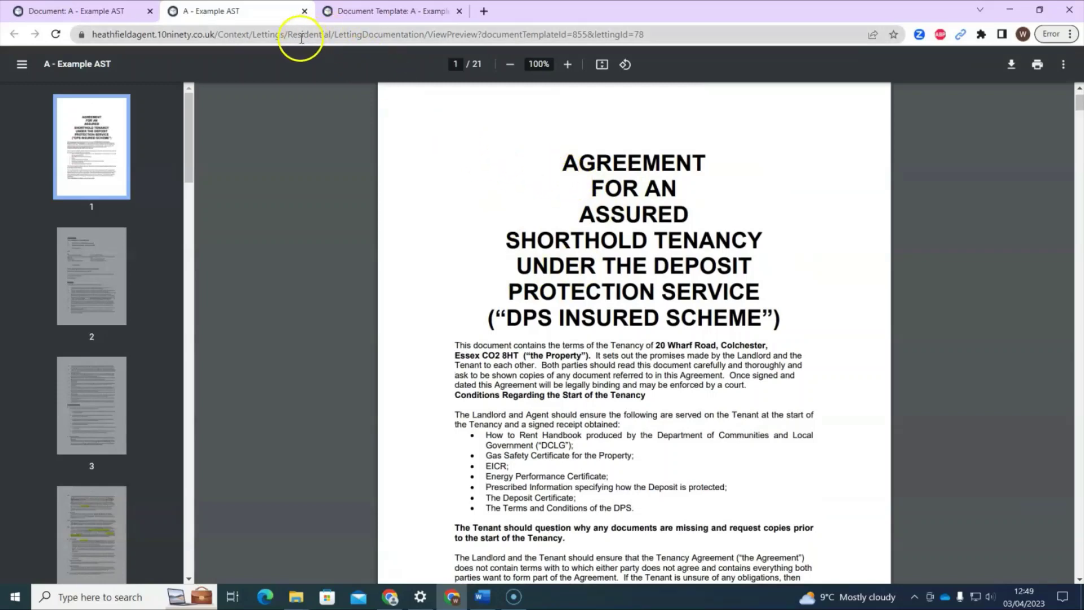
Step: Close the preview, generate the A - Example AST document from the letting's documents and close the leftover document template page
{"action": "left_click", "coordinate": [115, 13]}
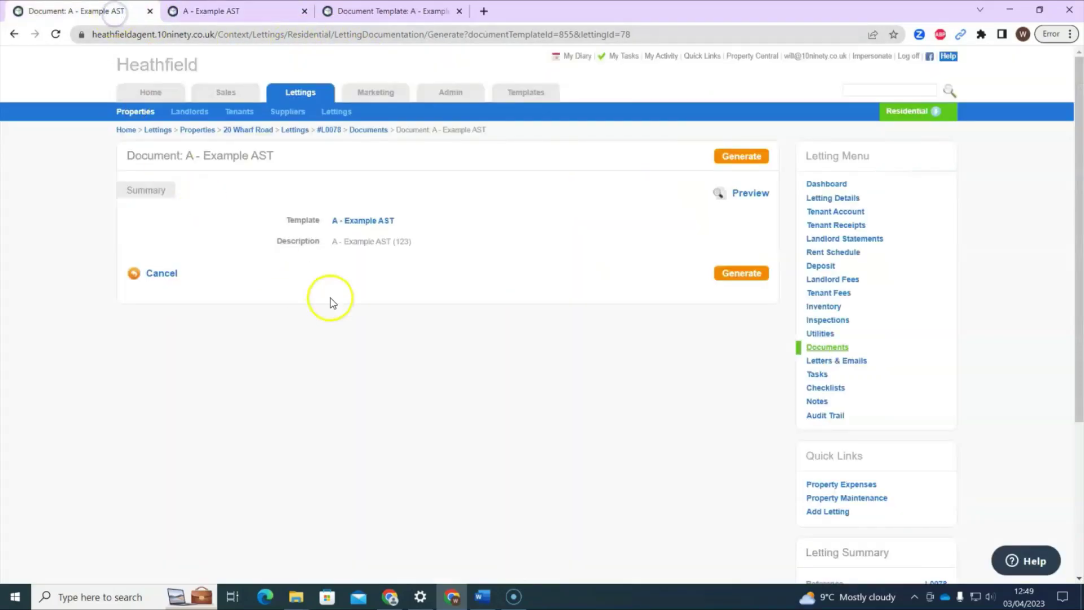
{"action": "left_click", "coordinate": [304, 11]}
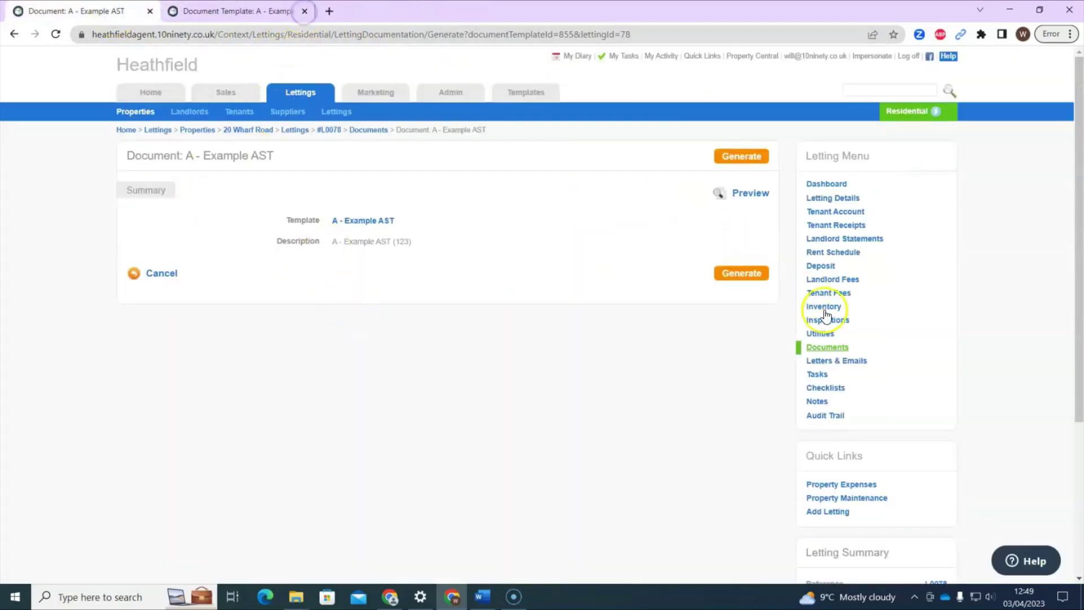
{"action": "left_click", "coordinate": [838, 351]}
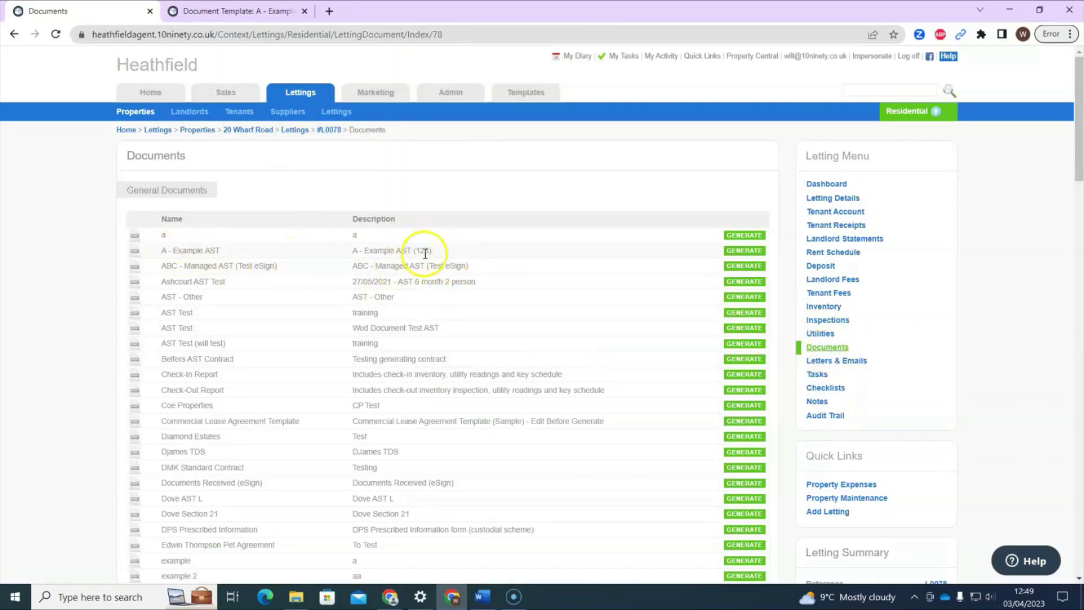
{"action": "left_click", "coordinate": [745, 251]}
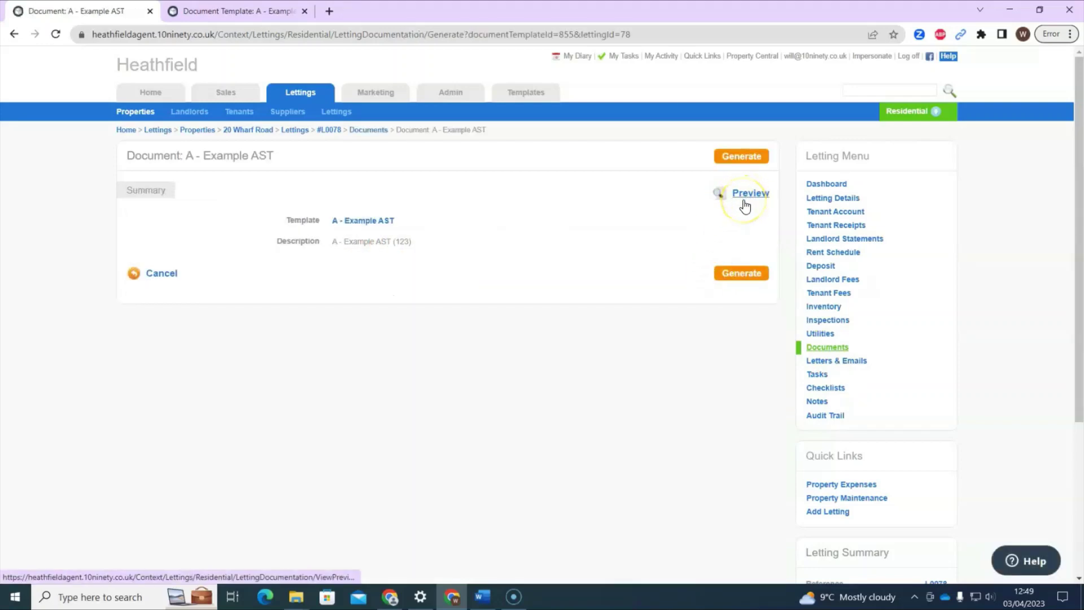
{"action": "left_click", "coordinate": [739, 158]}
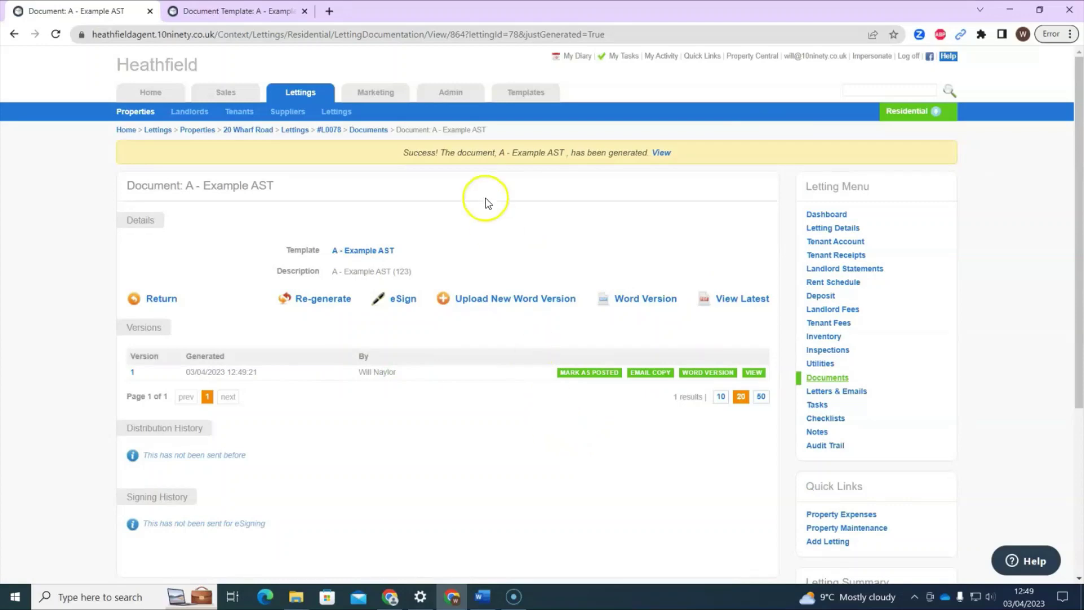
{"action": "left_click", "coordinate": [304, 11]}
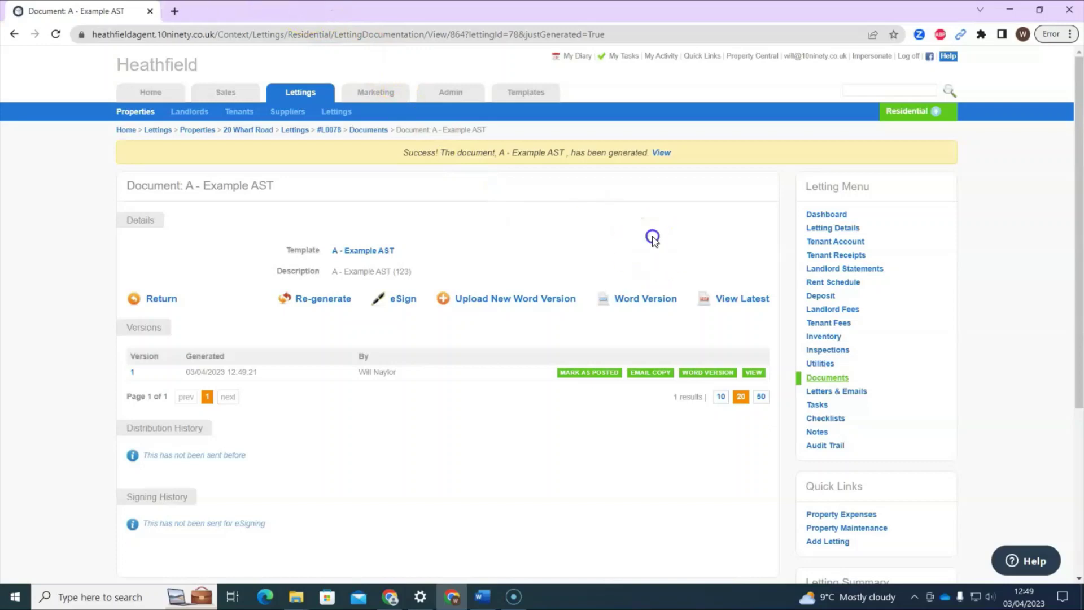
Step: Download the generated agreement's Word version, open it for editing in Word and check its property address and agreement date
{"action": "left_click", "coordinate": [646, 299]}
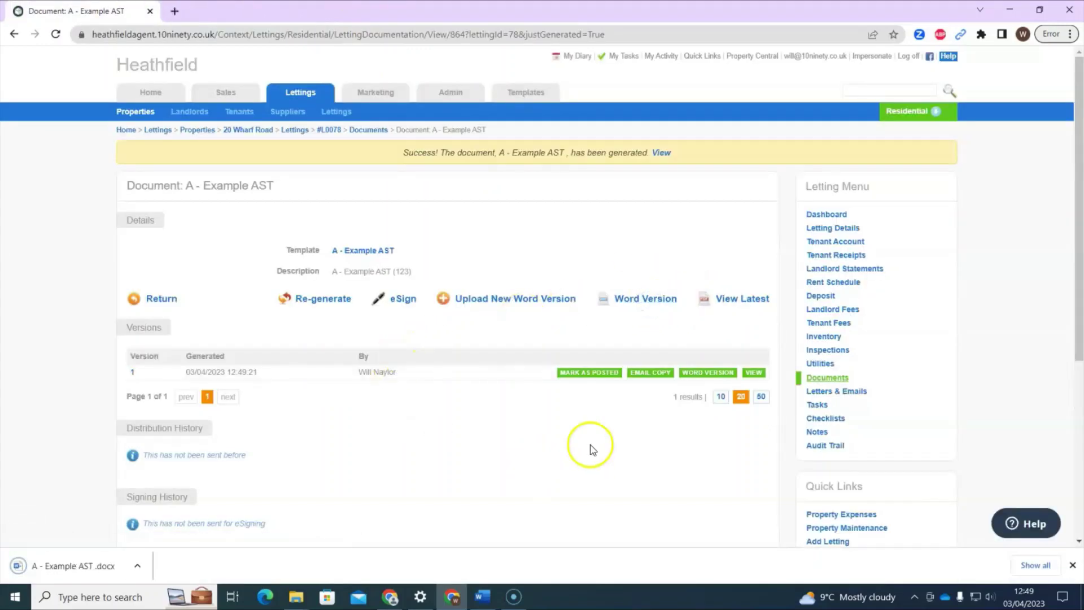
{"action": "left_click", "coordinate": [97, 576]}
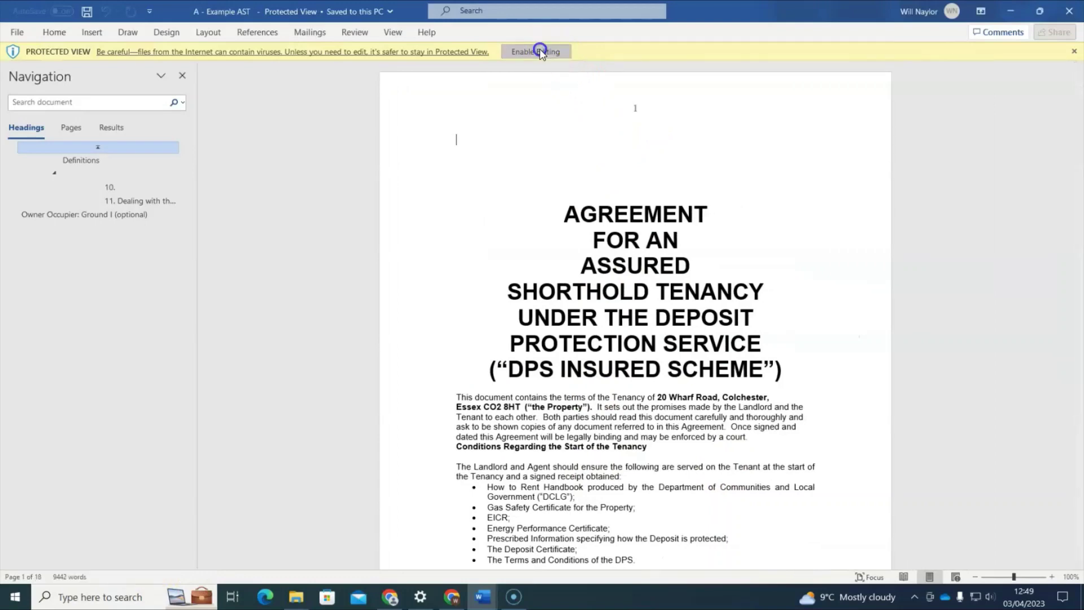
{"action": "left_click", "coordinate": [540, 51]}
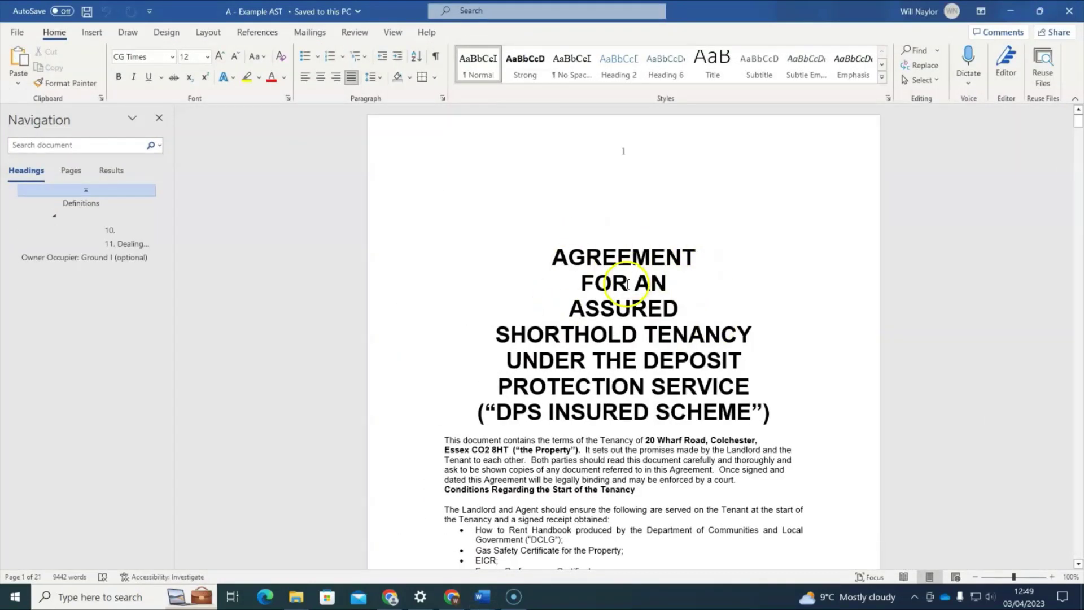
{"action": "scroll", "coordinate": [772, 354], "scroll_direction": "down", "scroll_amount": 3}
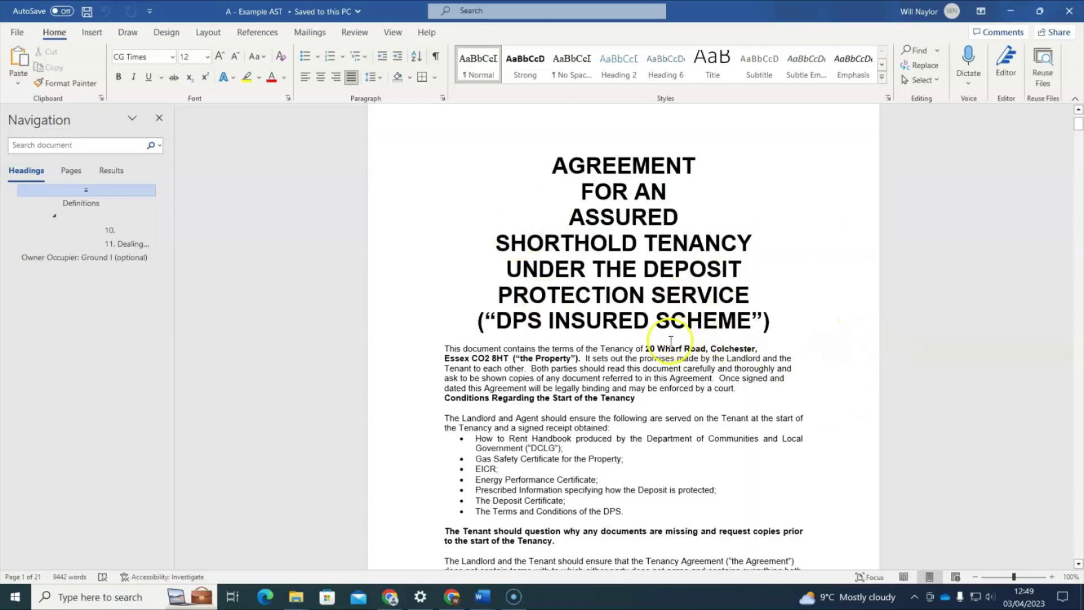
{"action": "left_click_drag", "start_coordinate": [645, 348], "coordinate": [581, 358]}
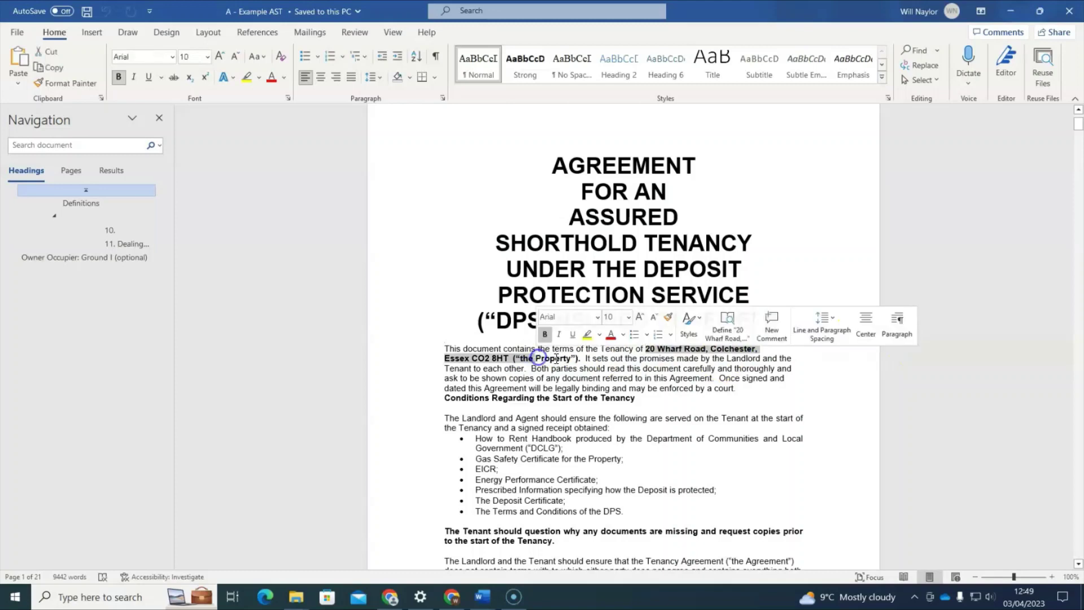
{"action": "left_click", "coordinate": [621, 397]}
{"action": "scroll", "coordinate": [622, 398], "scroll_direction": "down", "scroll_amount": 4}
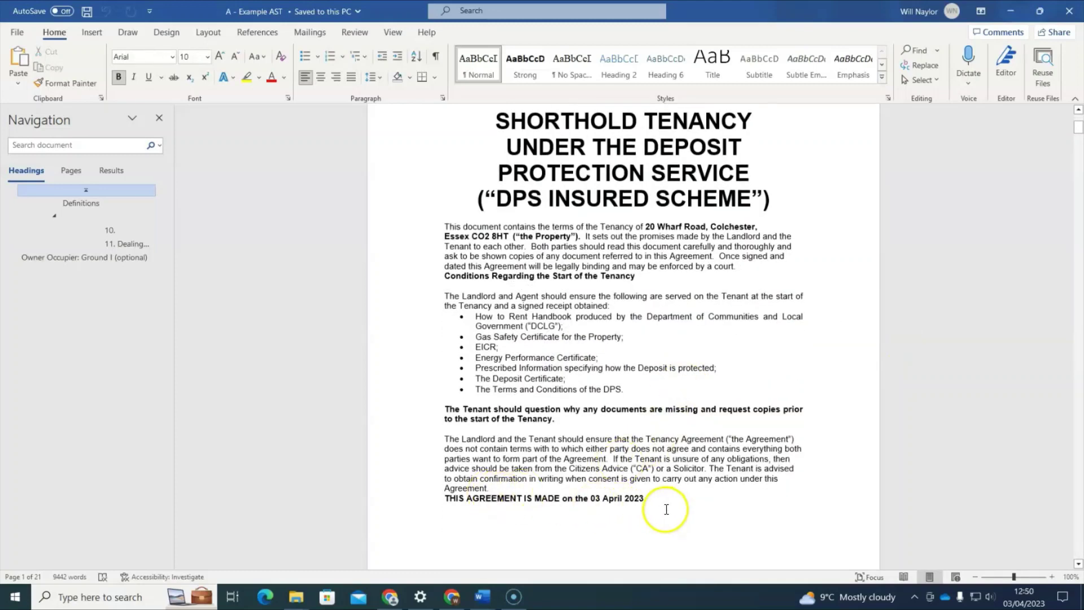
Step: Highlight in yellow the paragraph and bulleted list under "Conditions Regarding the Start of the Tenancy" and save the document
{"action": "scroll", "coordinate": [638, 536], "scroll_direction": "up", "scroll_amount": 2}
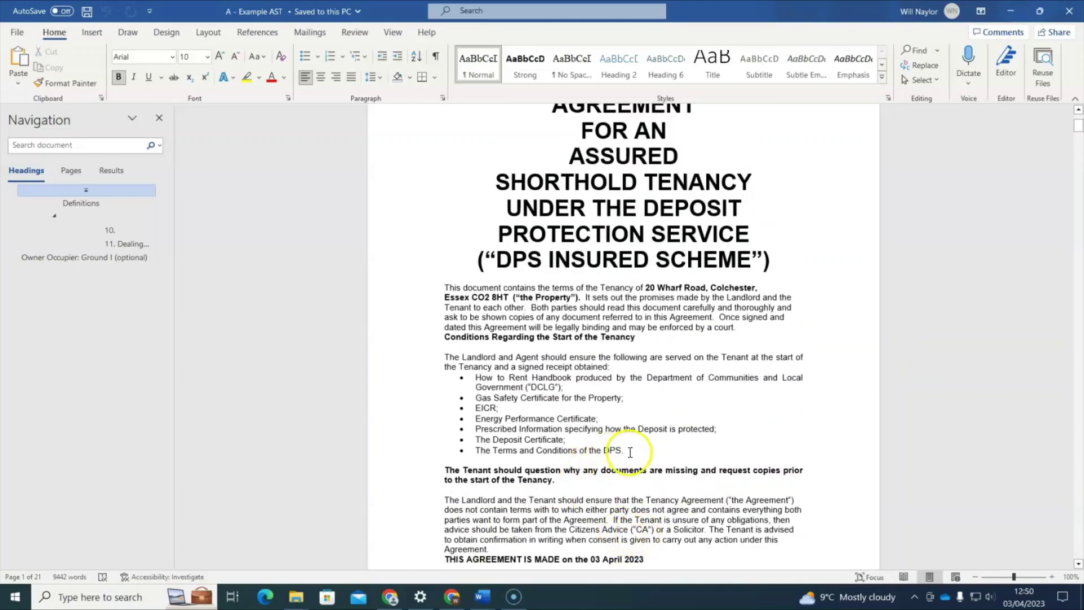
{"action": "left_click_drag", "start_coordinate": [628, 450], "coordinate": [442, 358]}
{"action": "left_click", "coordinate": [246, 76]}
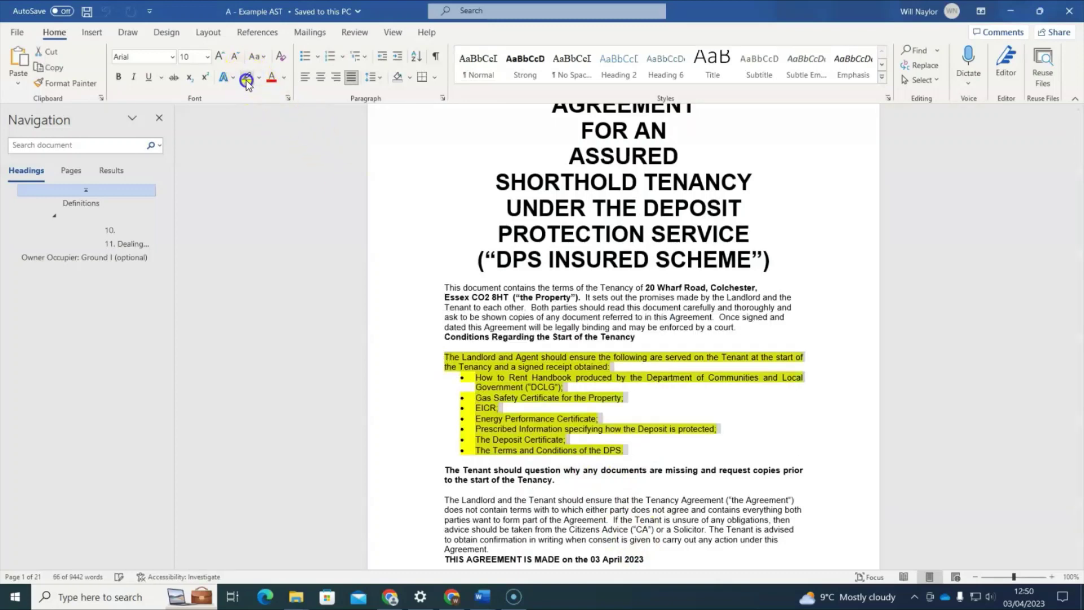
{"action": "left_click", "coordinate": [761, 462]}
{"action": "left_click", "coordinate": [741, 461]}
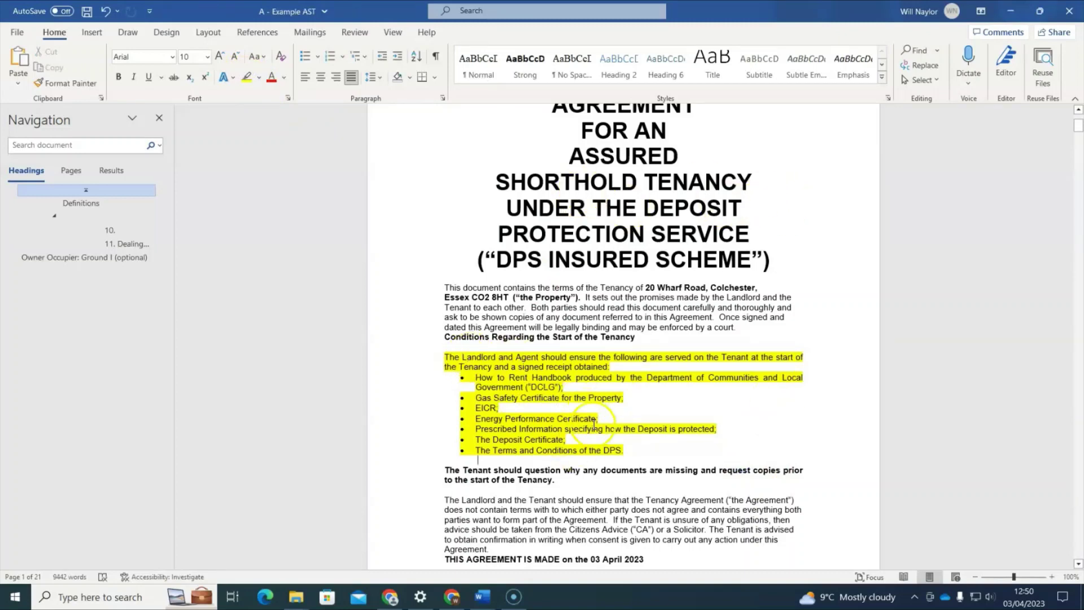
{"action": "scroll", "coordinate": [594, 425], "scroll_direction": "up", "scroll_amount": 2}
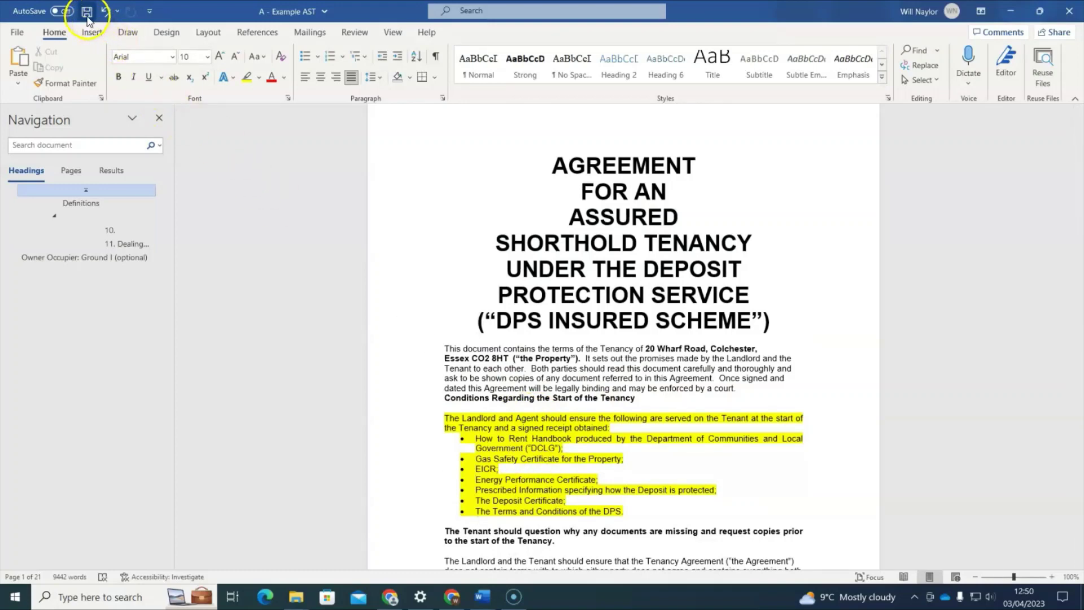
{"action": "left_click", "coordinate": [91, 89]}
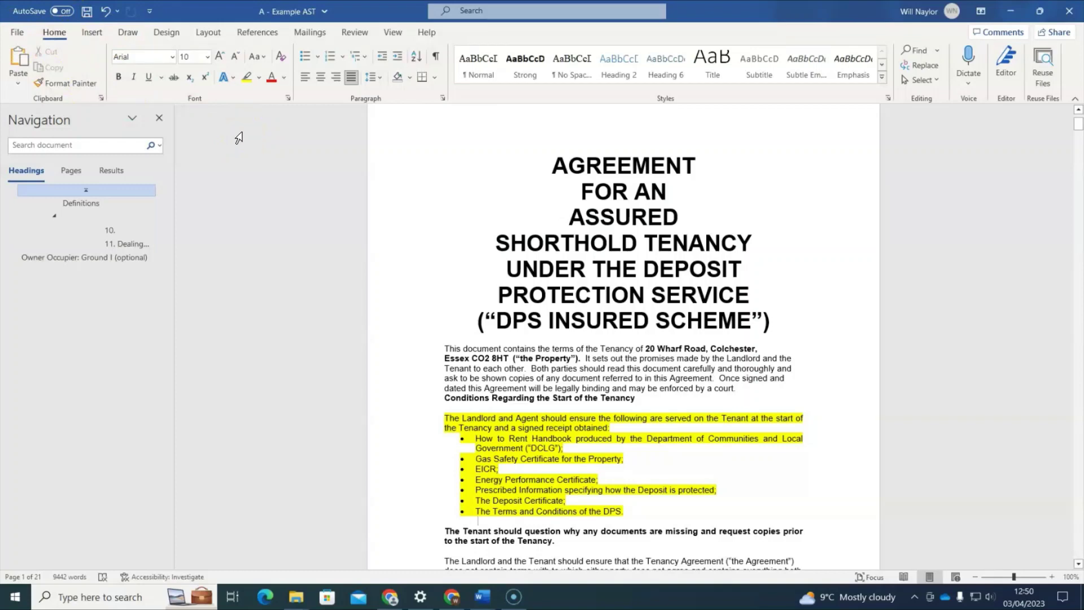
{"action": "left_click", "coordinate": [88, 12]}
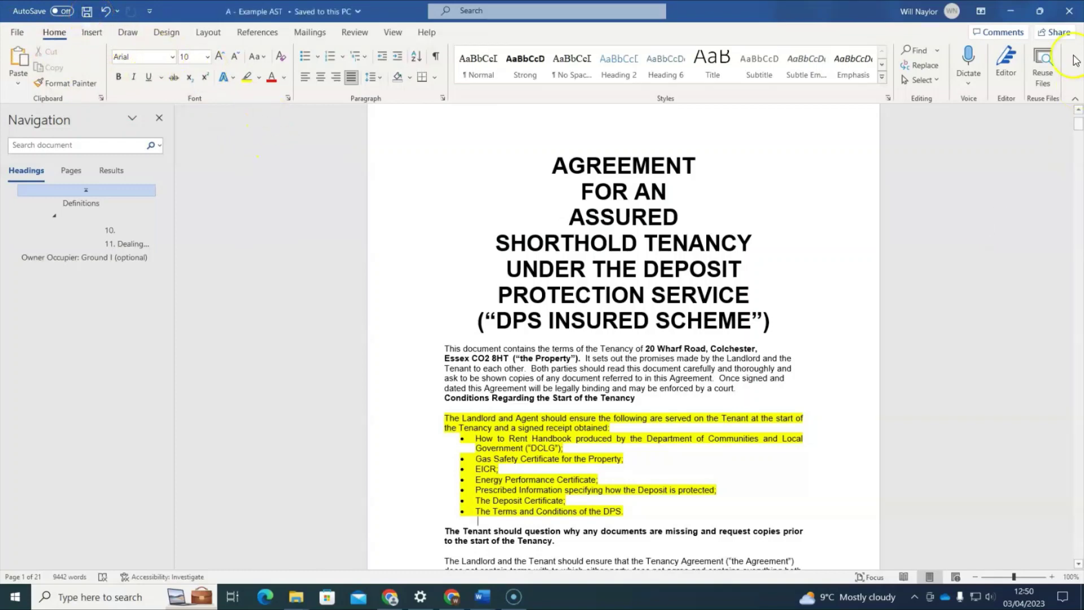
Step: Switch from Word back to 10ninety and upload A - Example AST from the Downloads folder as the document's new Word version
{"action": "left_click", "coordinate": [1011, 10]}
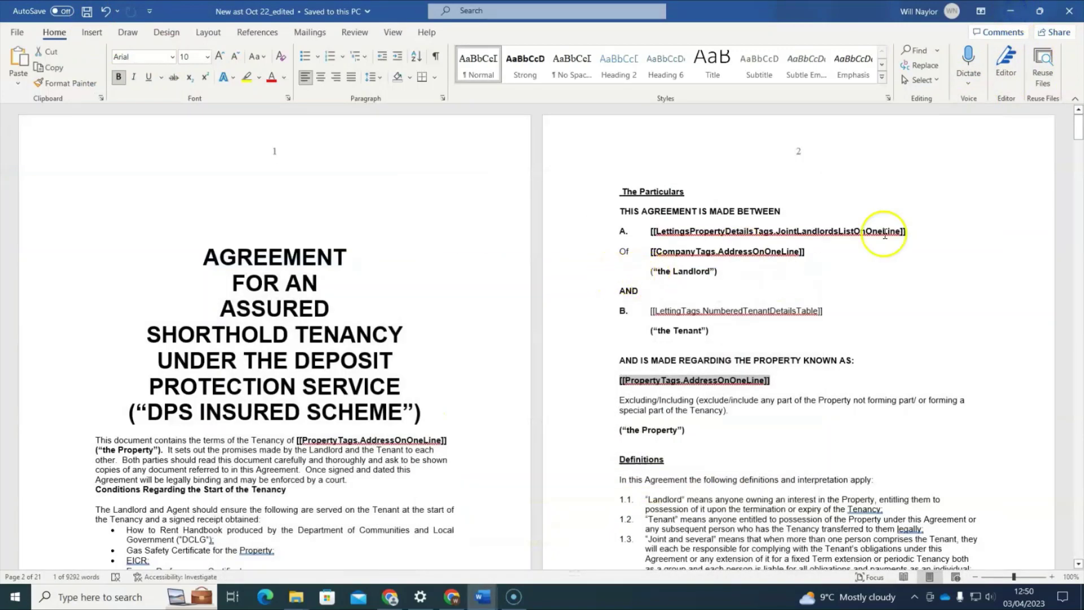
{"action": "left_click", "coordinate": [1010, 10]}
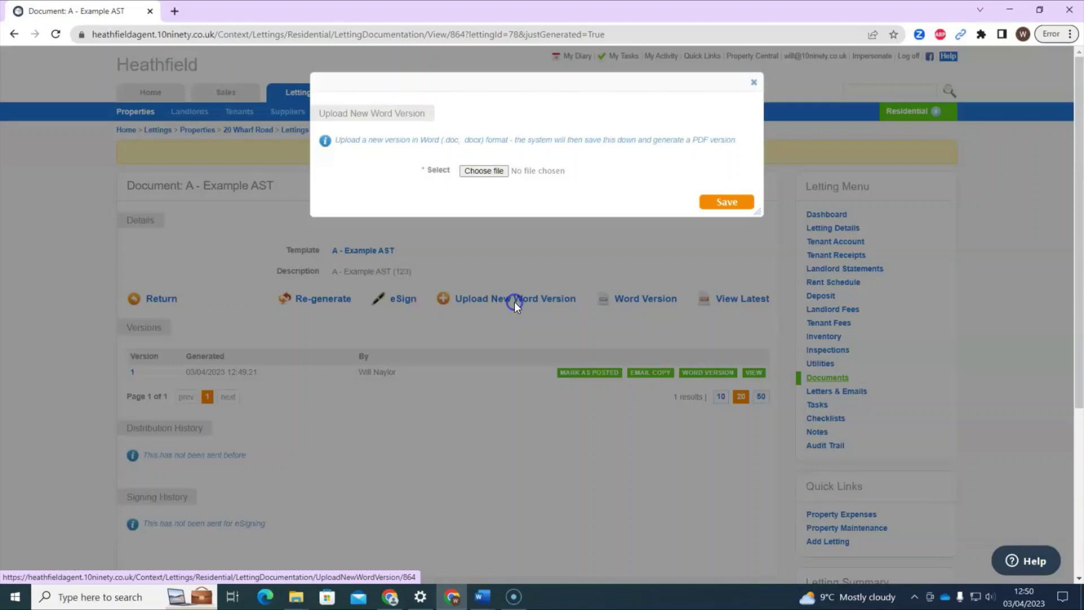
{"action": "left_click", "coordinate": [485, 171]}
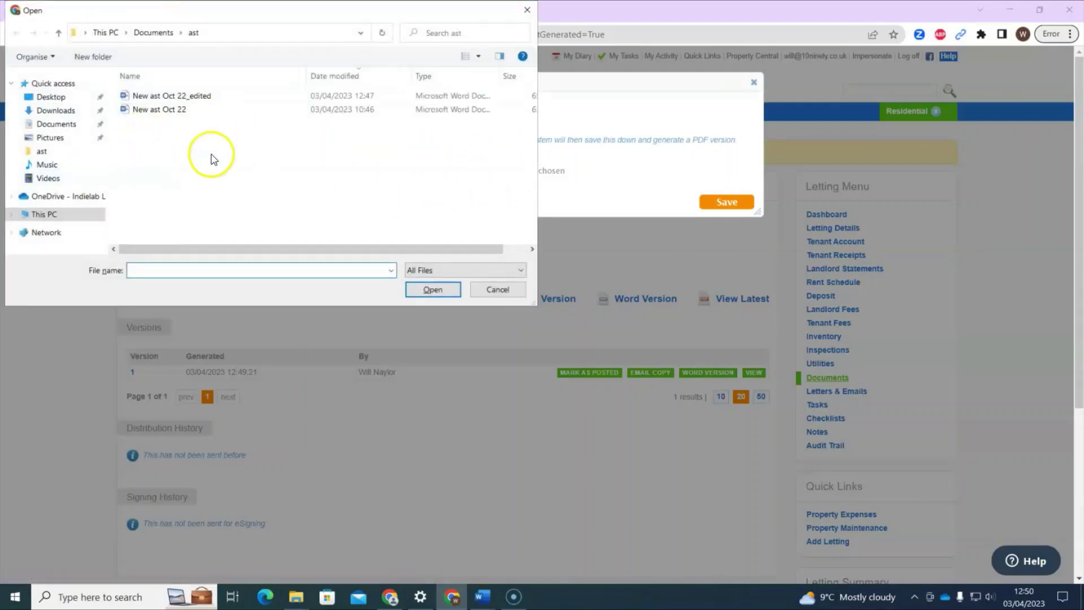
{"action": "left_click", "coordinate": [51, 117]}
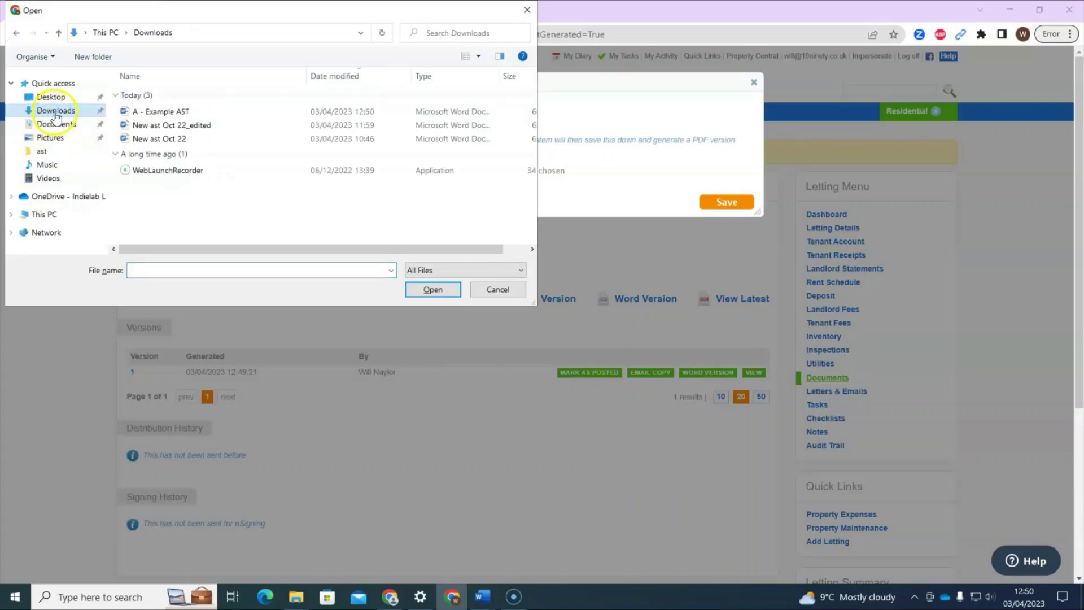
{"action": "left_click", "coordinate": [364, 116]}
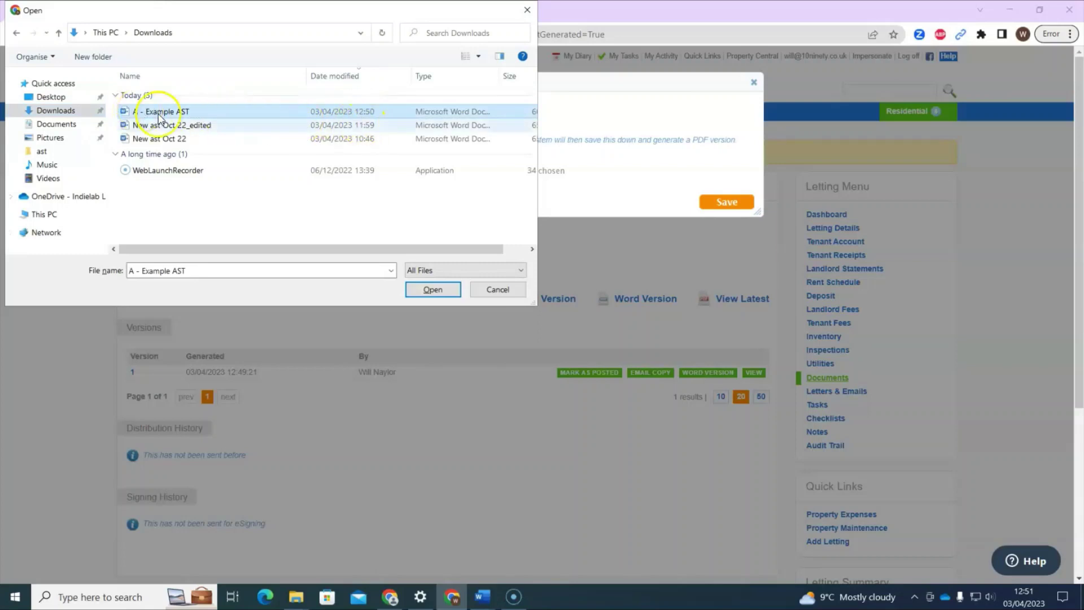
{"action": "left_click", "coordinate": [433, 289]}
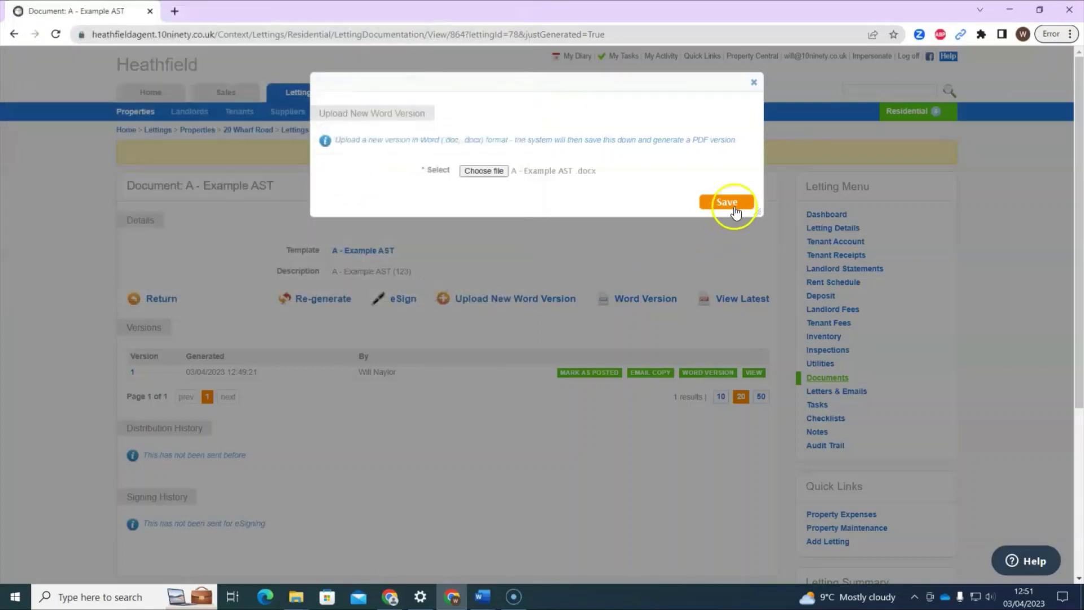
{"action": "left_click", "coordinate": [734, 210]}
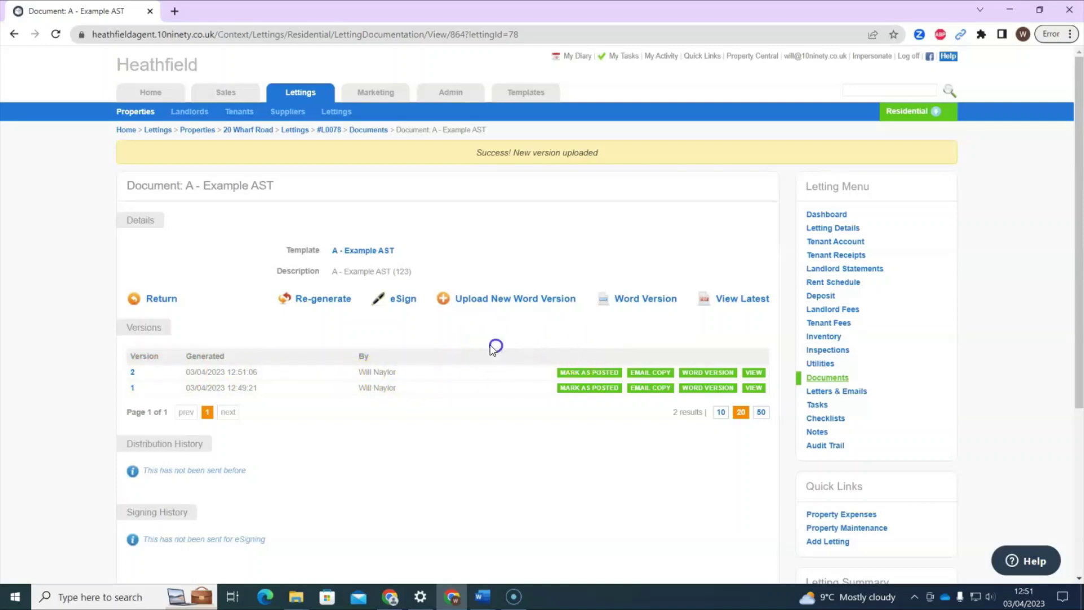
Step: View the latest version of the agreement, check the highlighted start-of-tenancy conditions on the first page and close the PDF
{"action": "left_click", "coordinate": [743, 300]}
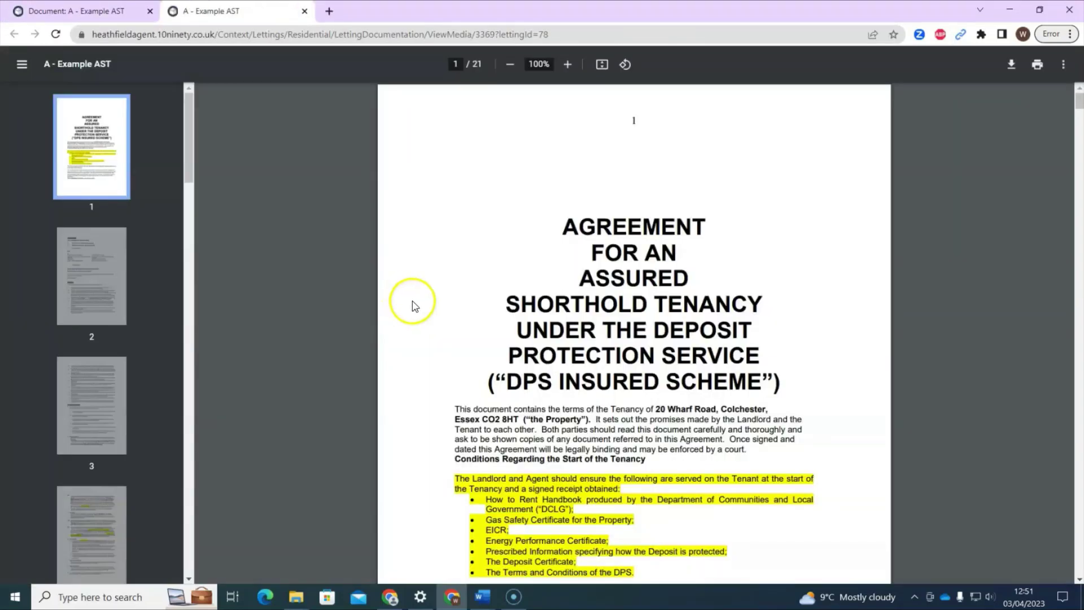
{"action": "scroll", "coordinate": [711, 340], "scroll_direction": "down", "scroll_amount": 2}
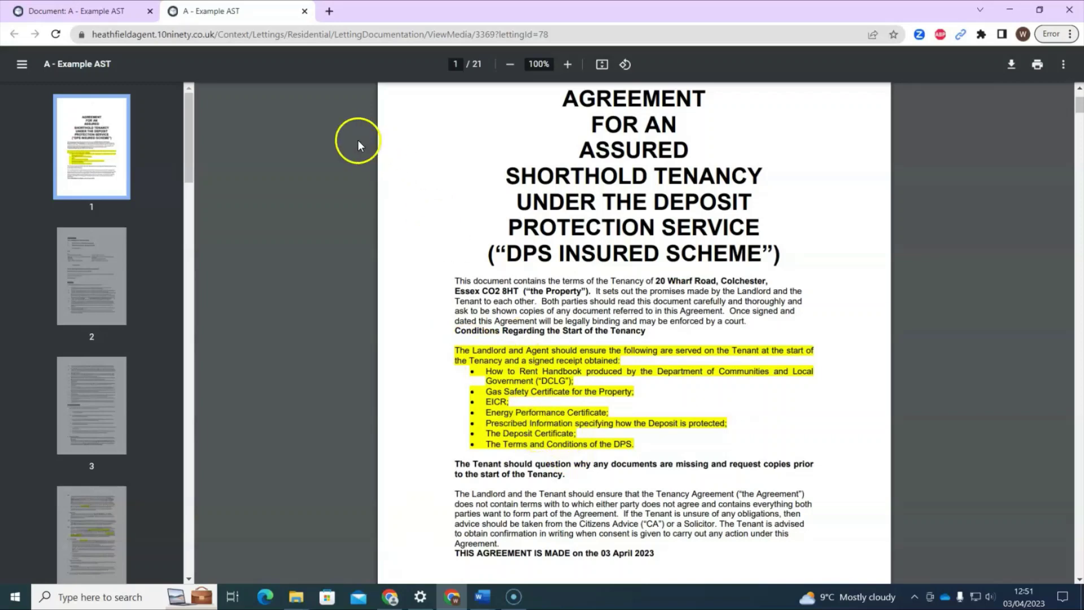
{"action": "left_click", "coordinate": [304, 10]}
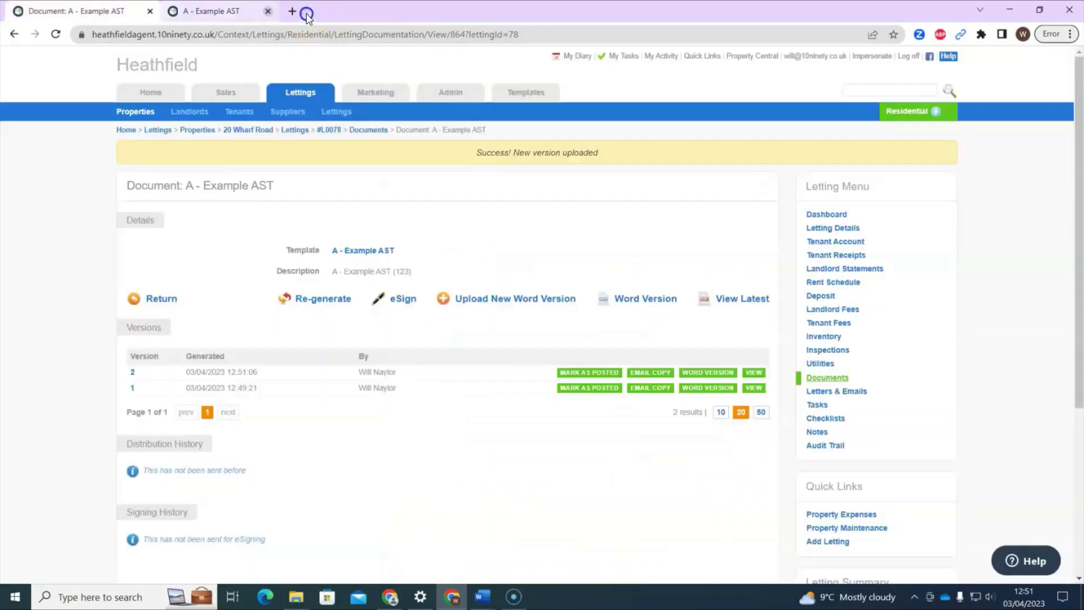
{"action": "left_click", "coordinate": [591, 234]}
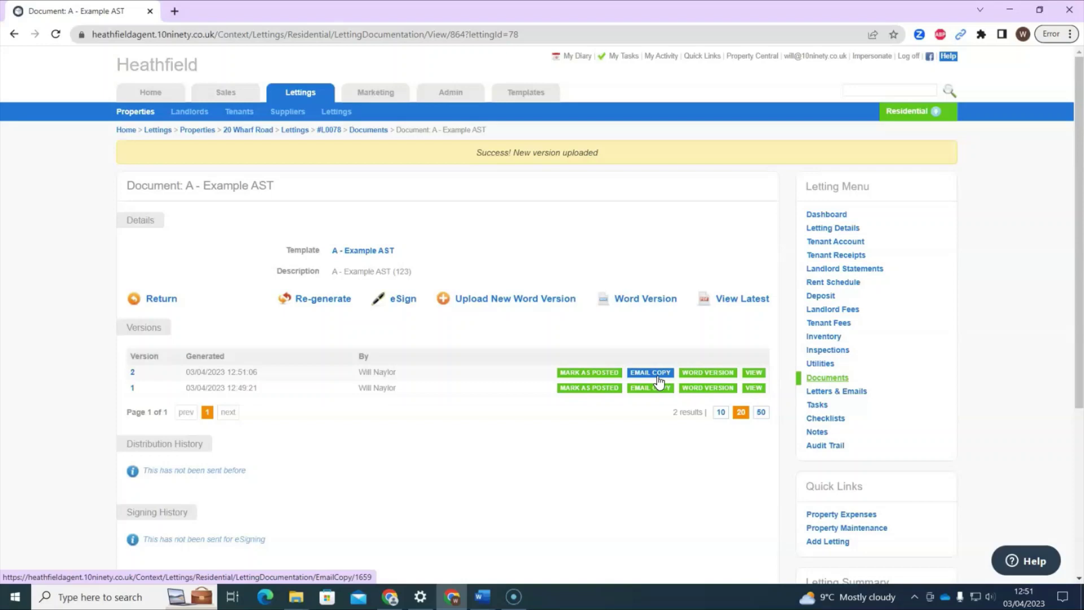
{"action": "left_click", "coordinate": [413, 308]}
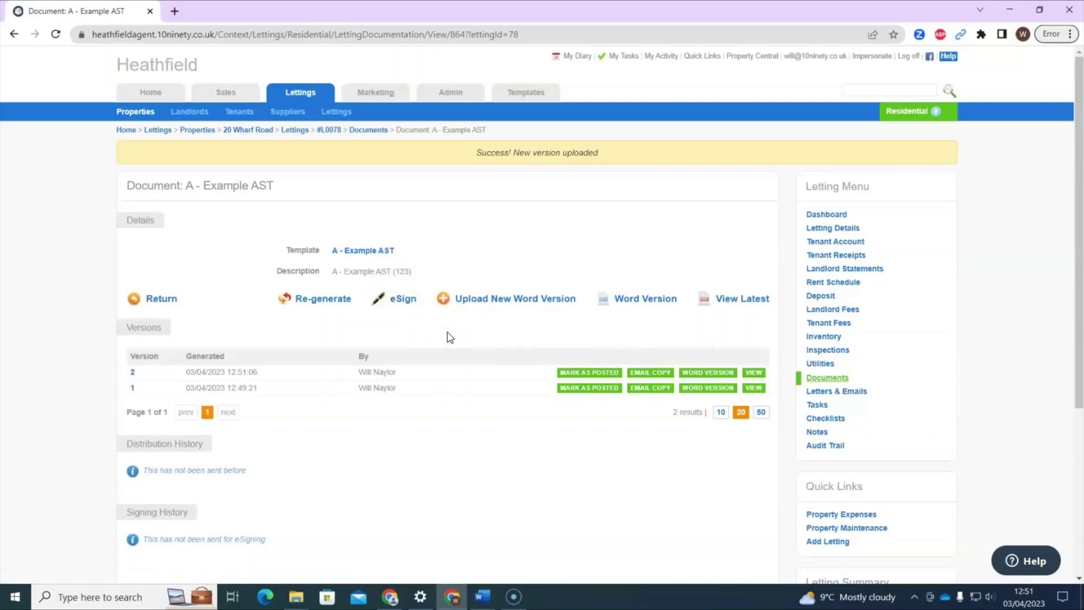
Step: Reopen the agreement's latest PDF, bring up its print options, and close both without printing
{"action": "left_click", "coordinate": [743, 300]}
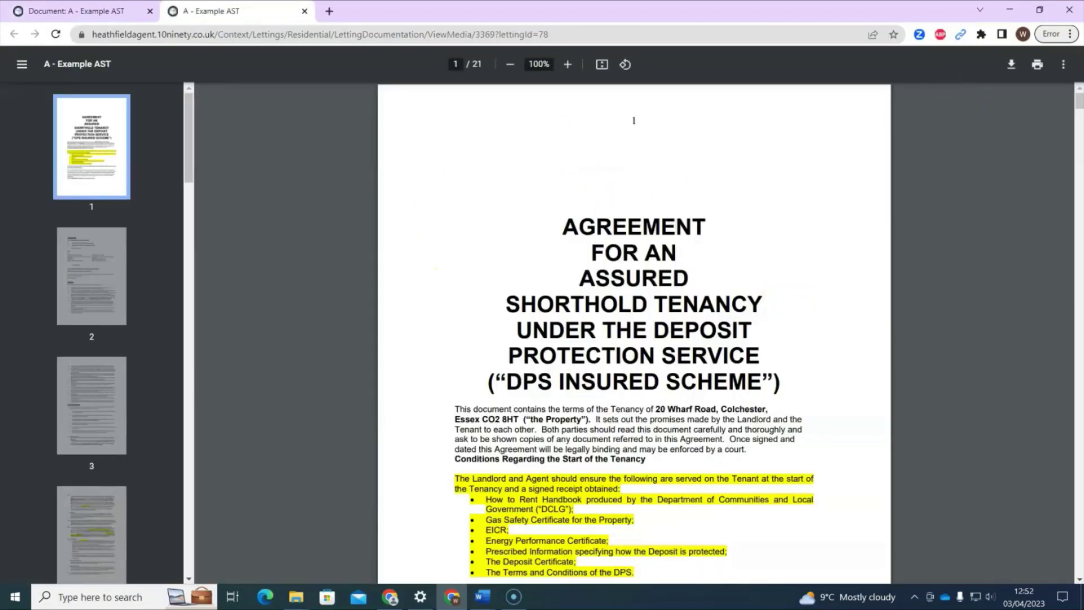
{"action": "left_click", "coordinate": [1037, 64]}
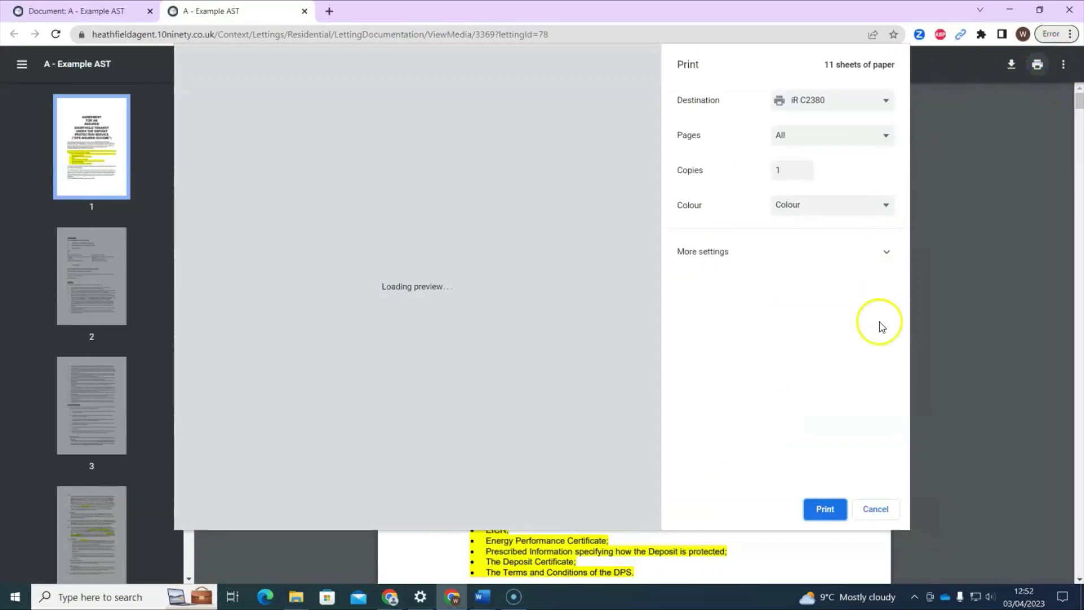
{"action": "left_click", "coordinate": [891, 508]}
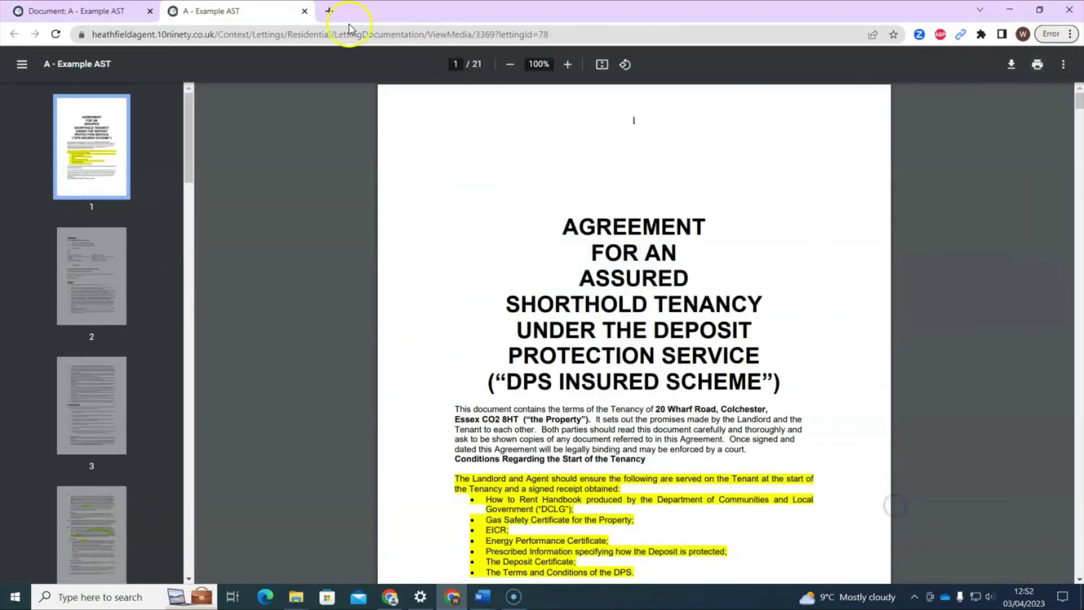
{"action": "left_click", "coordinate": [306, 12]}
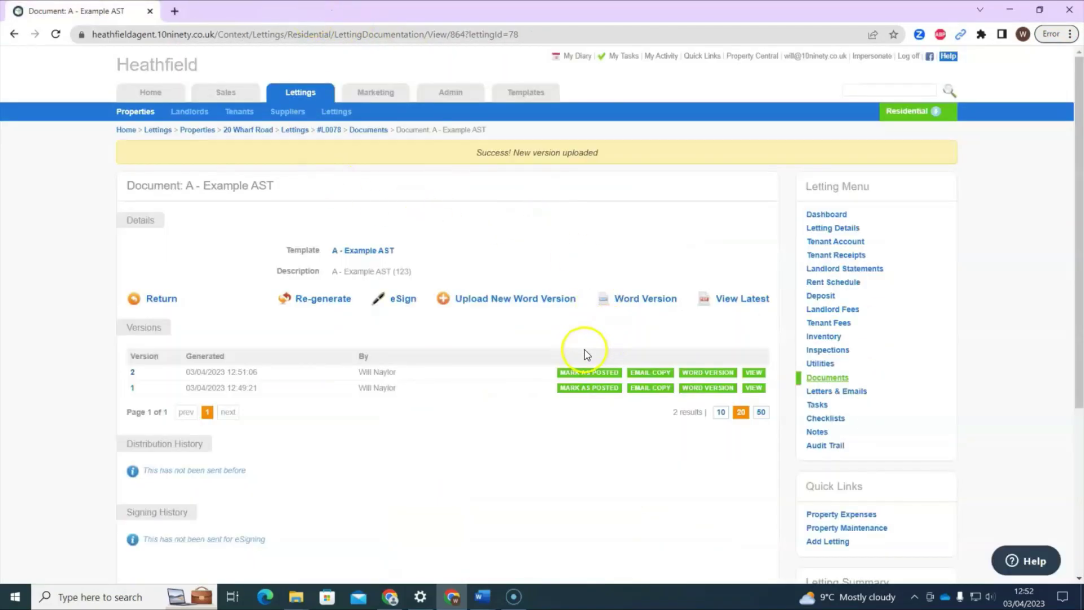
Step: Prepare an eSigning request for A - Example AST and attach the company document "Company document test.docx"
{"action": "left_click", "coordinate": [405, 302]}
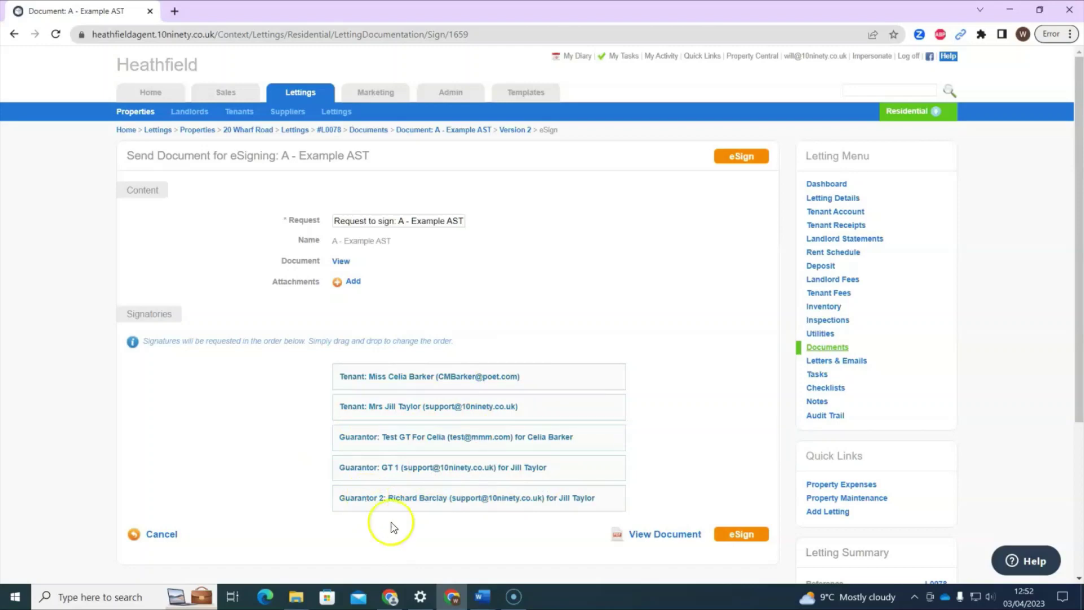
{"action": "left_click", "coordinate": [386, 540]}
{"action": "left_click", "coordinate": [354, 281]}
{"action": "left_click", "coordinate": [484, 193]}
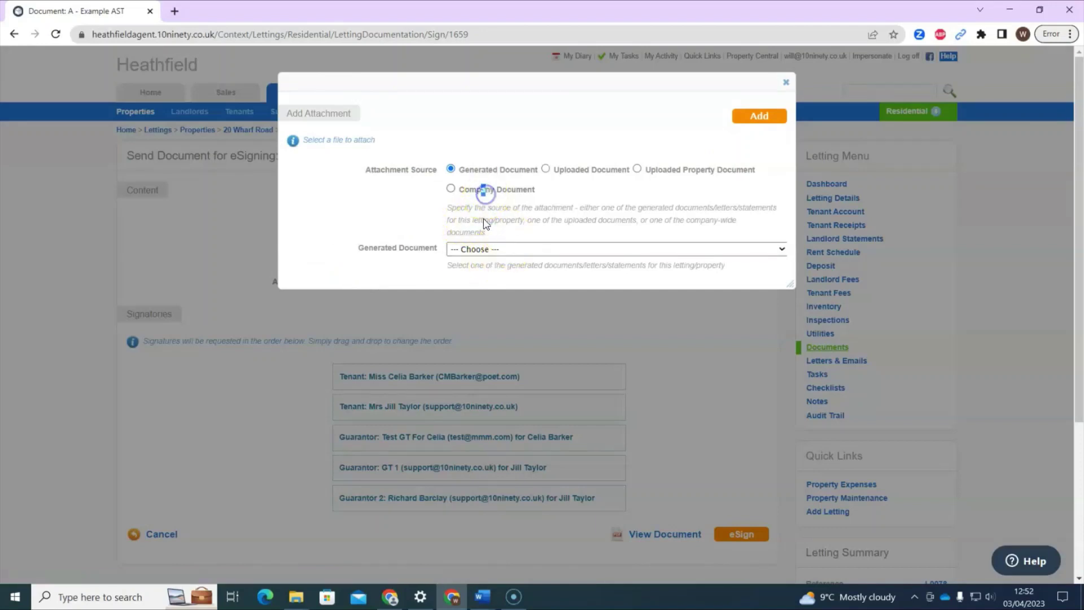
{"action": "left_click", "coordinate": [484, 250]}
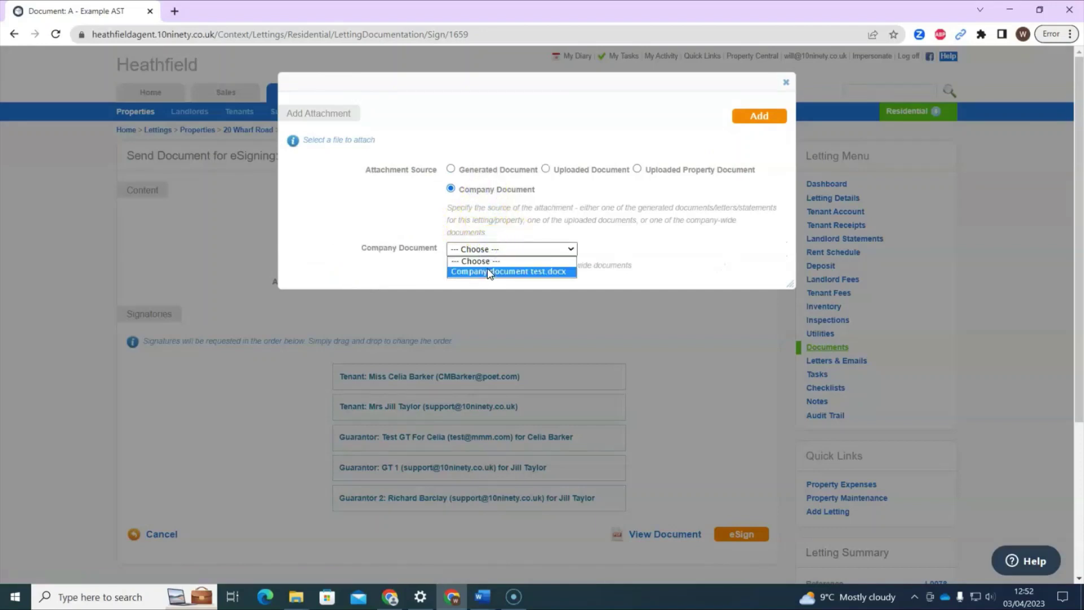
{"action": "left_click", "coordinate": [489, 270]}
{"action": "left_click", "coordinate": [756, 118]}
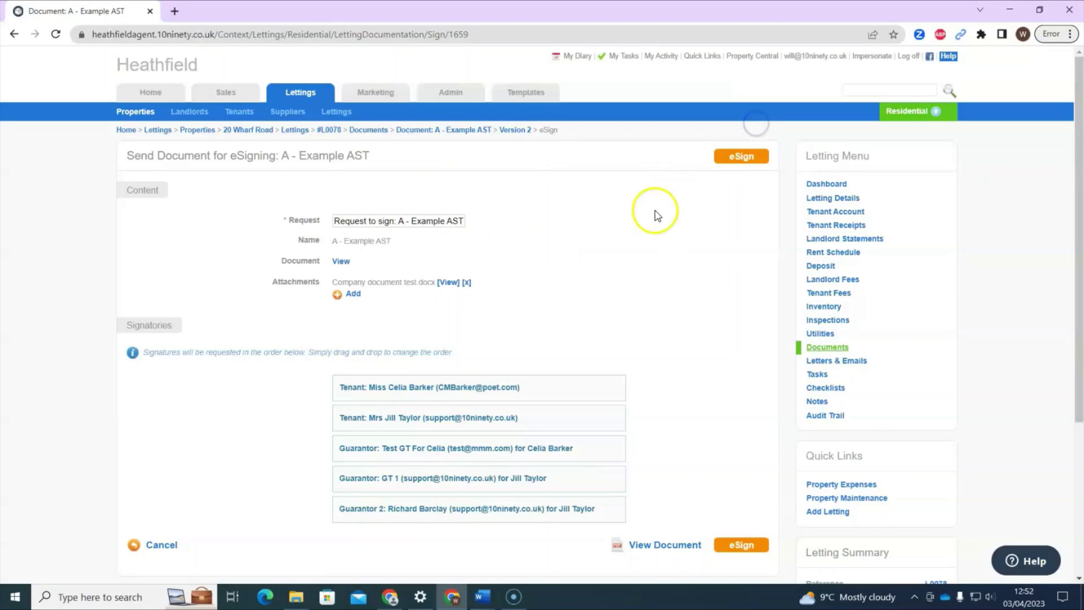
Step: Review the sources for further attachments without adding one and send the agreement to its signatories for eSigning
{"action": "left_click", "coordinate": [355, 295]}
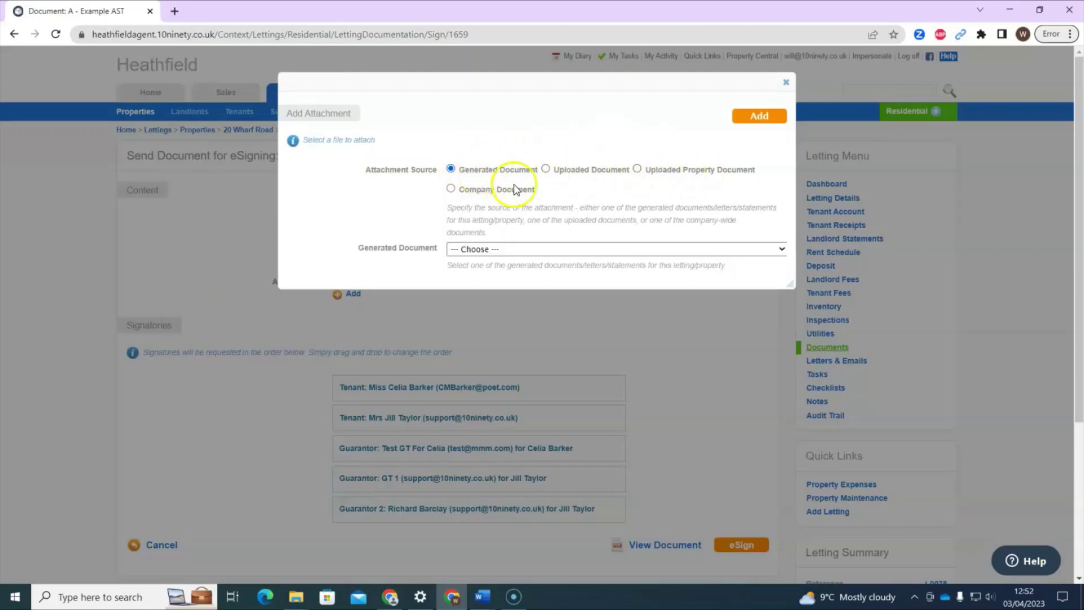
{"action": "left_click", "coordinate": [785, 83]}
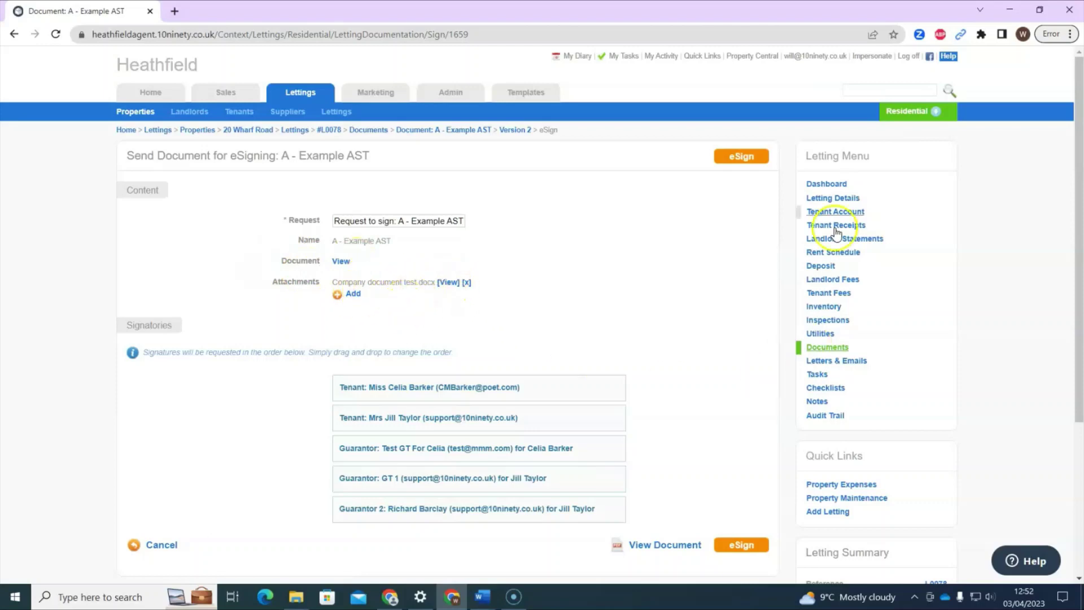
{"action": "left_click", "coordinate": [742, 160]}
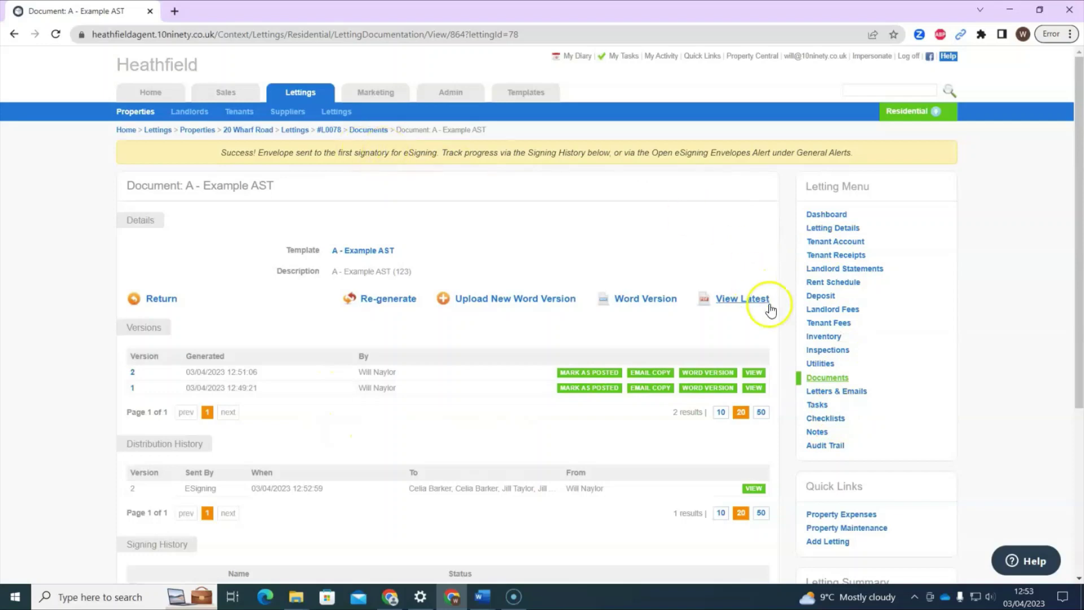
Step: Generate a new version of A - Example AST from the letting's documents
{"action": "left_click", "coordinate": [826, 377]}
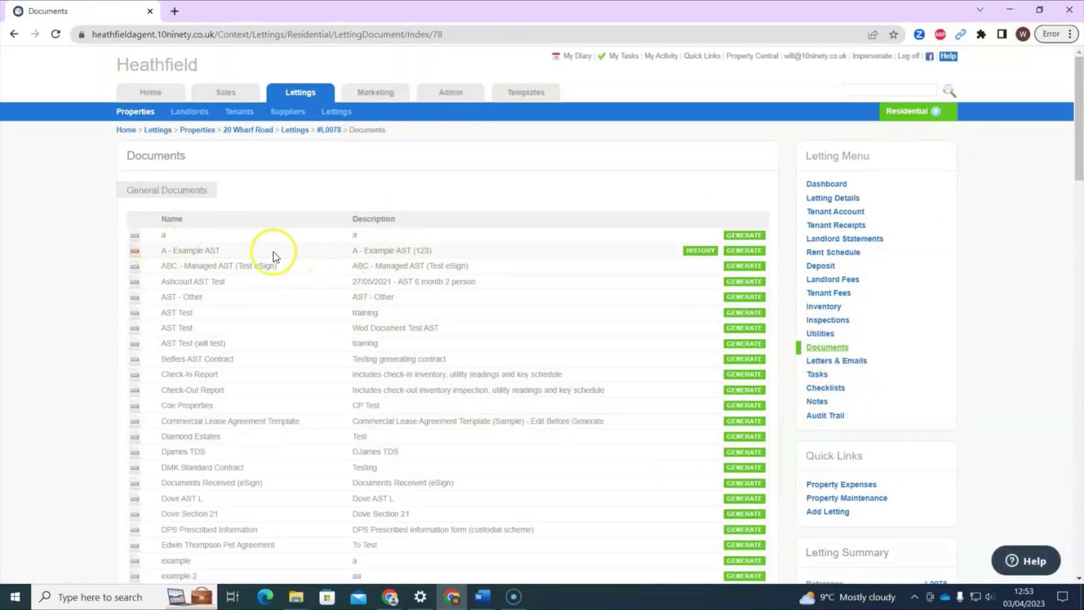
{"action": "left_click", "coordinate": [738, 252]}
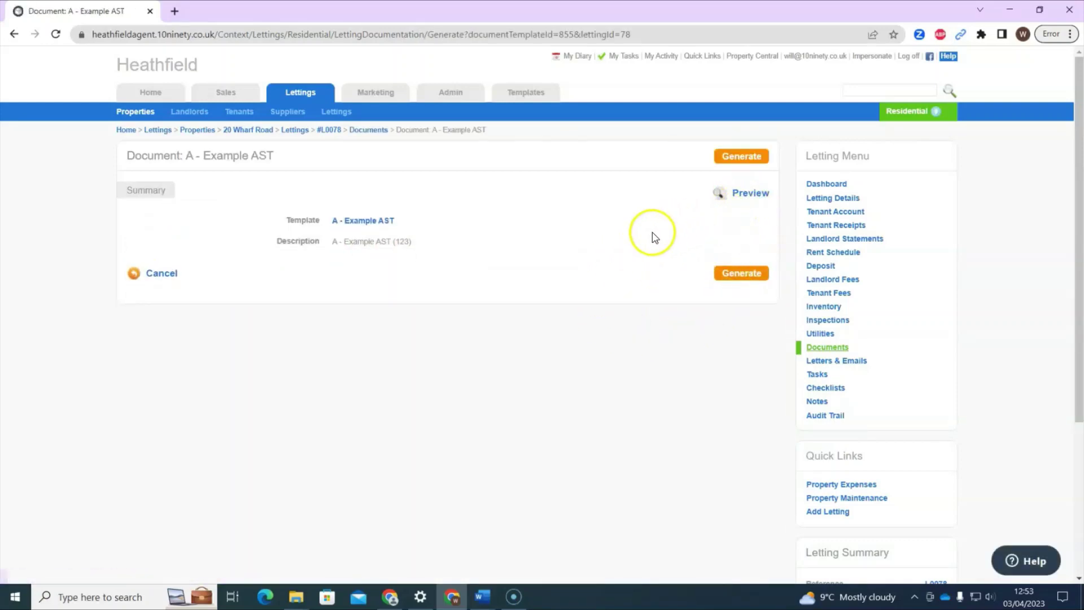
{"action": "left_click", "coordinate": [735, 156]}
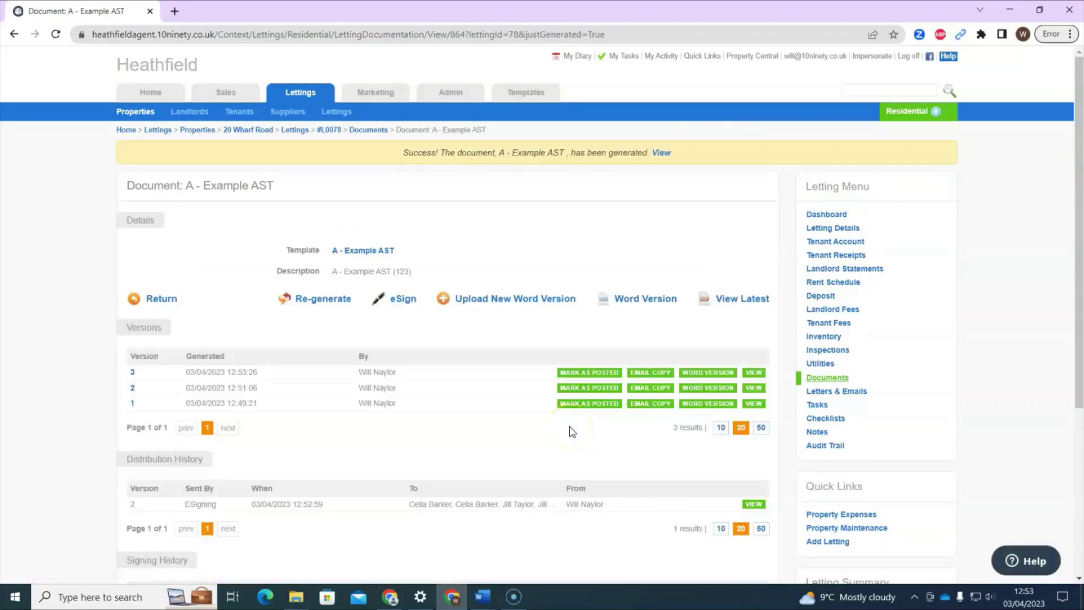
{"action": "left_click", "coordinate": [406, 302]}
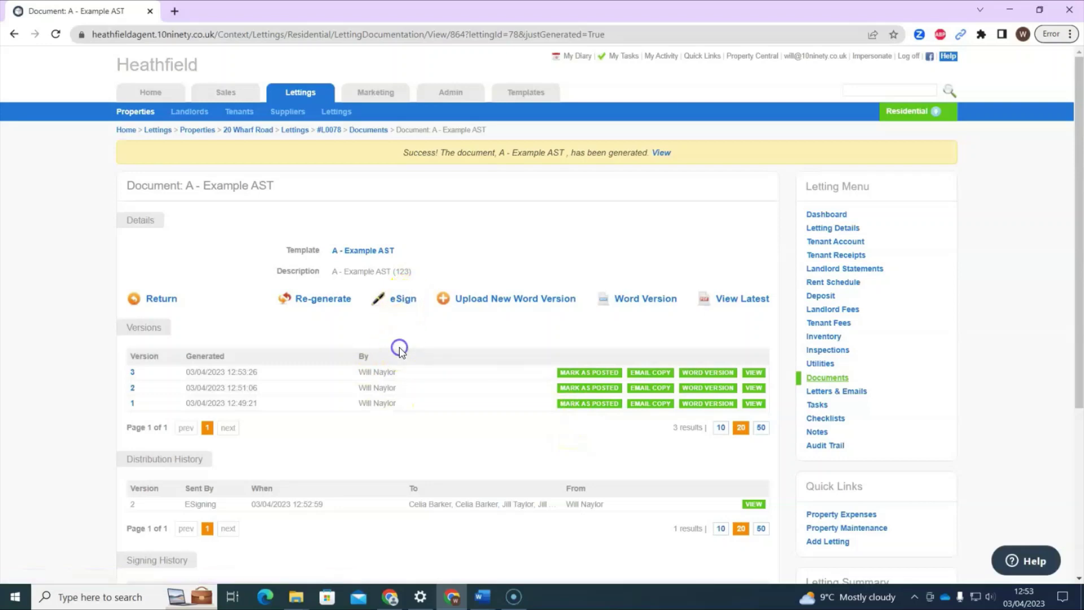